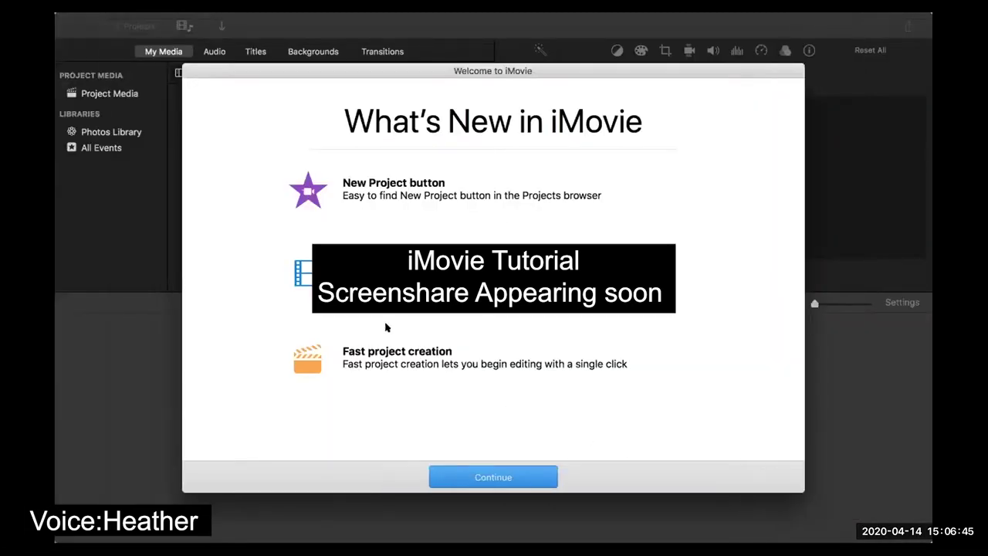
# Dismiss the What's New welcome screen and clear the existing clip from the My Movie timeline
pyautogui.click(506, 481)
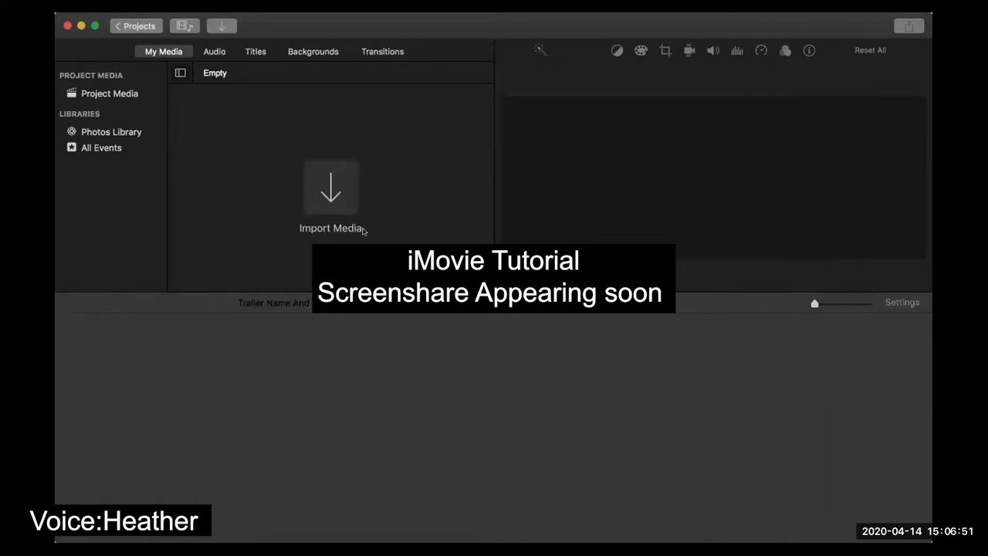
pyautogui.click(363, 231)
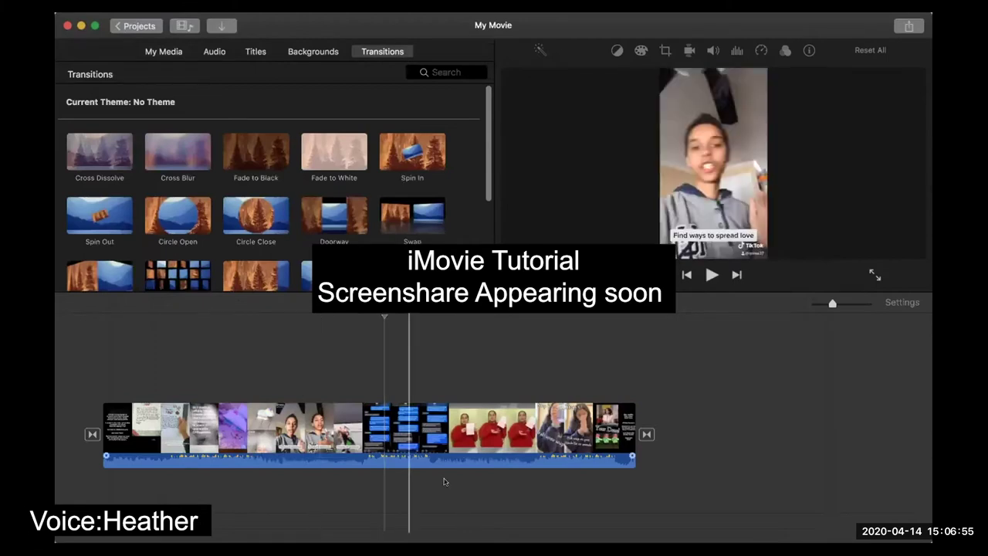
pyautogui.click(550, 460)
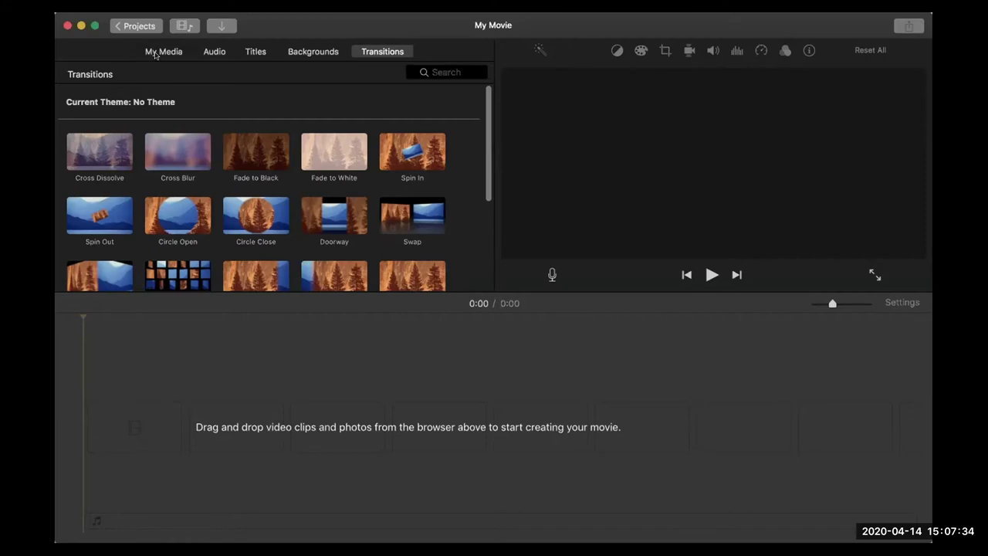
# Look through the Desktop files in the media import window and close it without importing anything
pyautogui.click(160, 51)
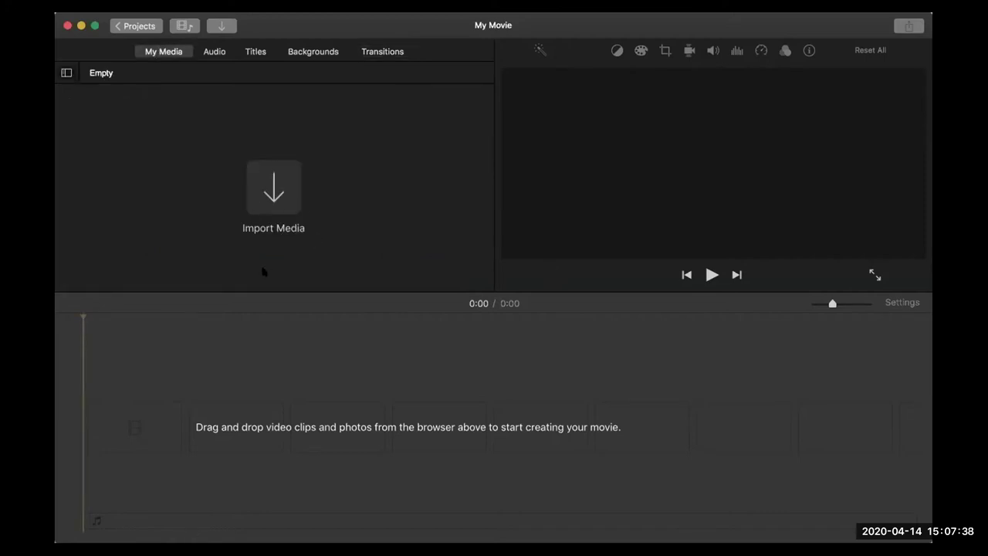
pyautogui.click(263, 189)
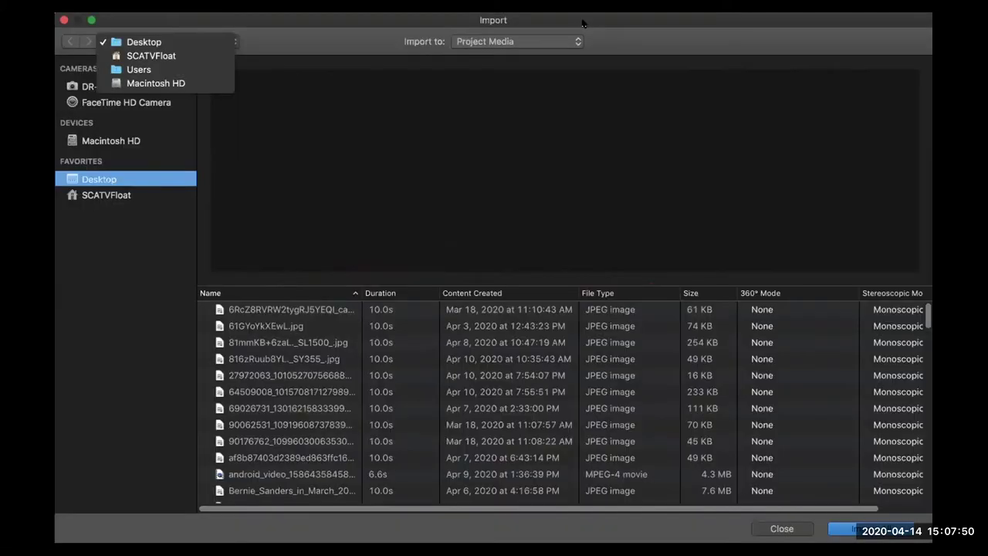
pyautogui.click(86, 25)
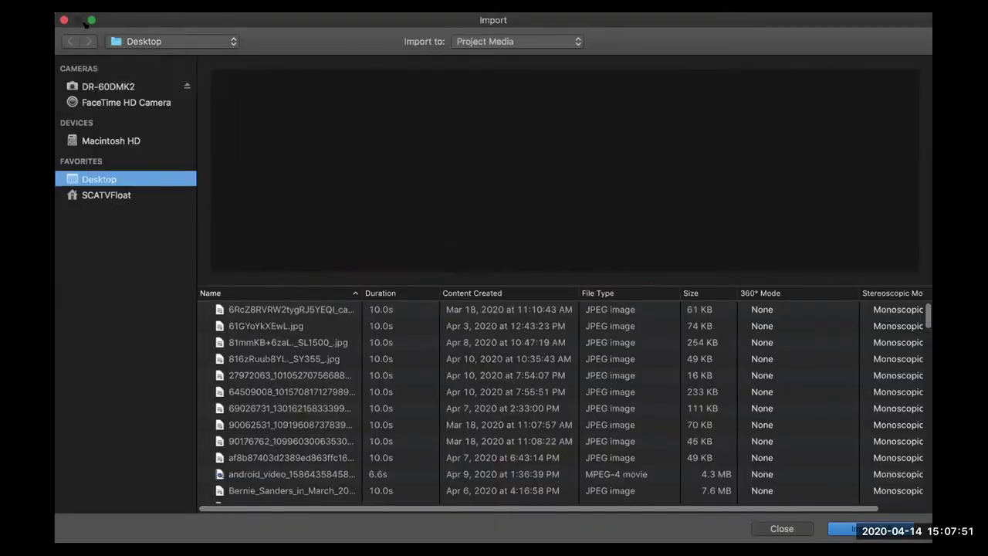
pyautogui.click(63, 20)
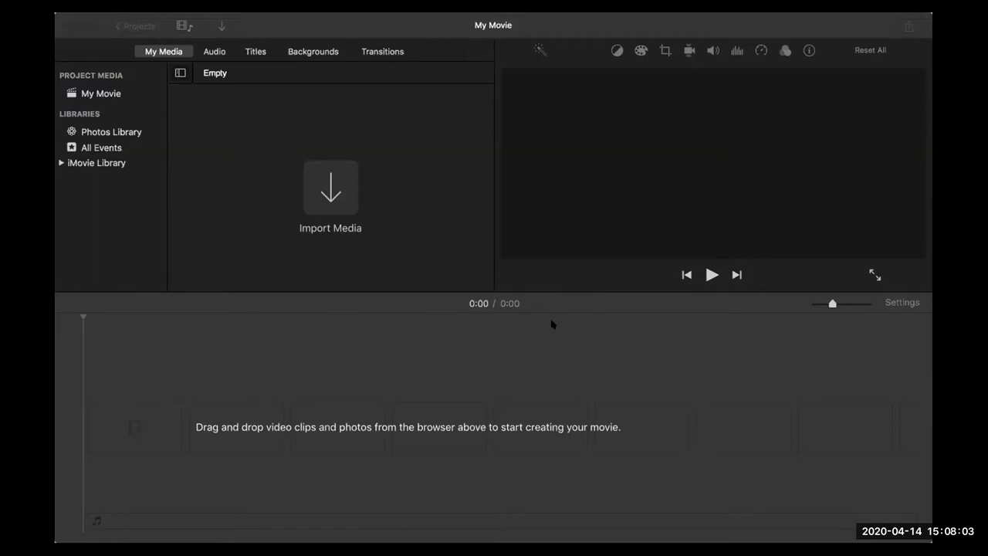
# Add the card-writing clip to the empty timeline and place the red-sweater clip in front of it
pyautogui.moveTo(565, 295); pyautogui.dragTo(140, 437)
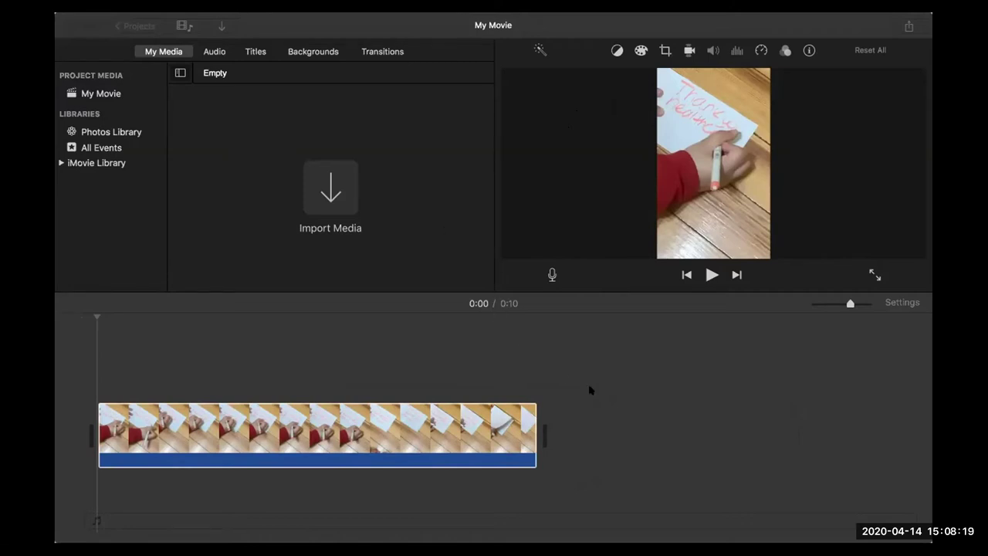
pyautogui.moveTo(314, 403); pyautogui.dragTo(92, 396)
pyautogui.click(396, 436)
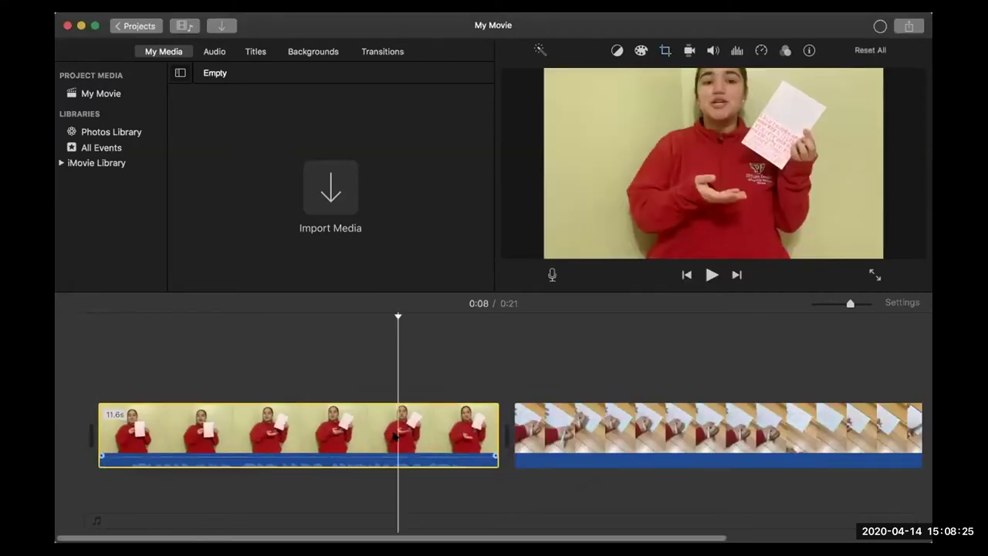
# Undo both clip additions on the timeline and redo them
pyautogui.press('super+z')
pyautogui.press('super+z')
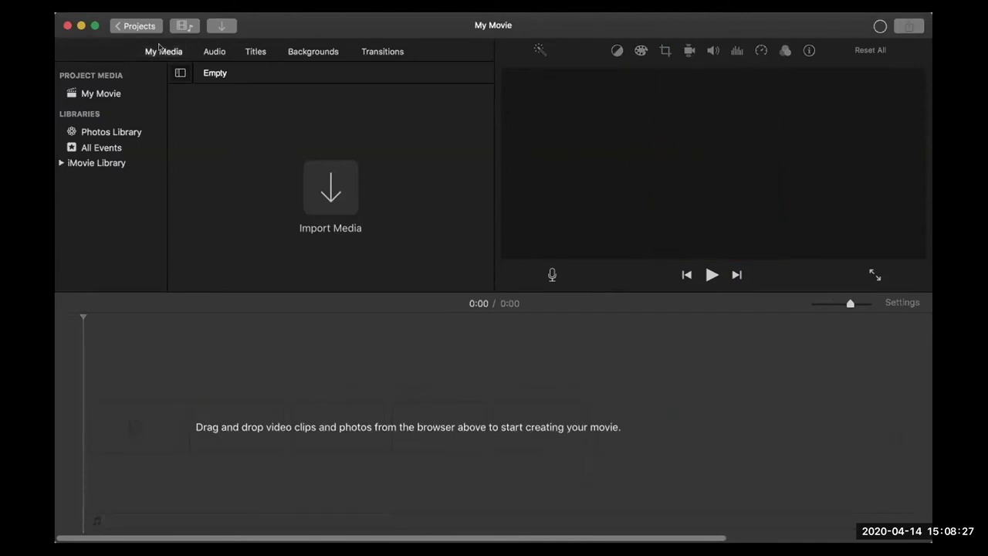
pyautogui.press('super+shift+z')
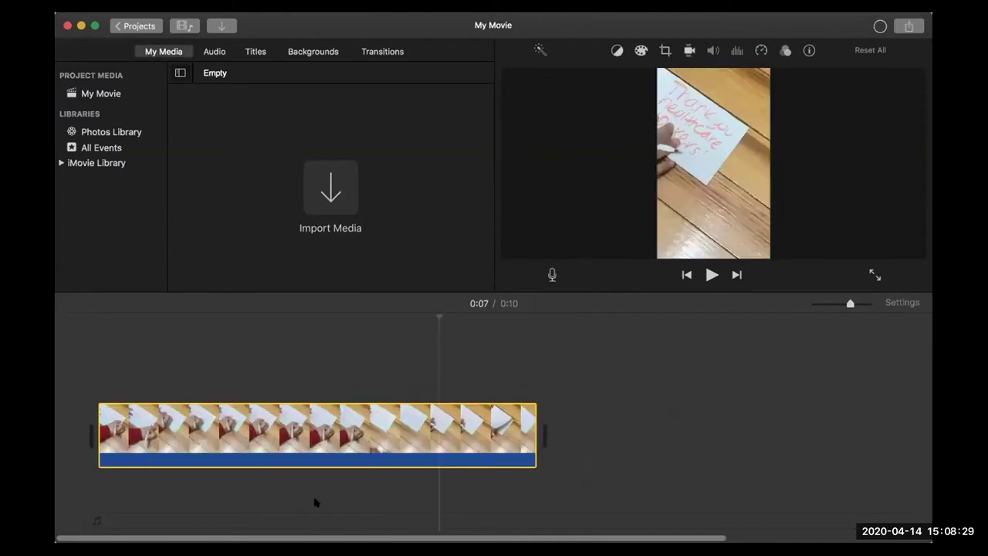
pyautogui.press('super+shift+z')
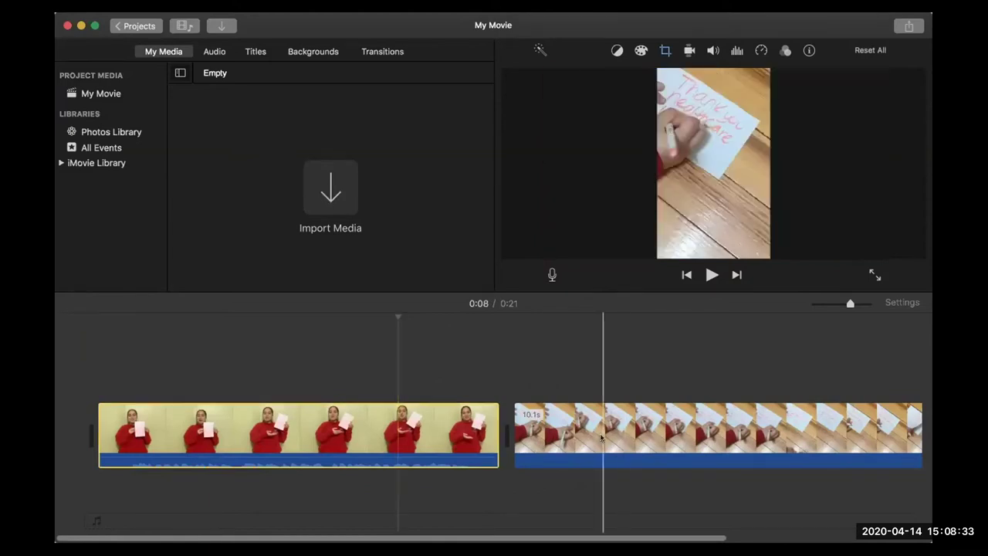
pyautogui.press('super+shift+z')
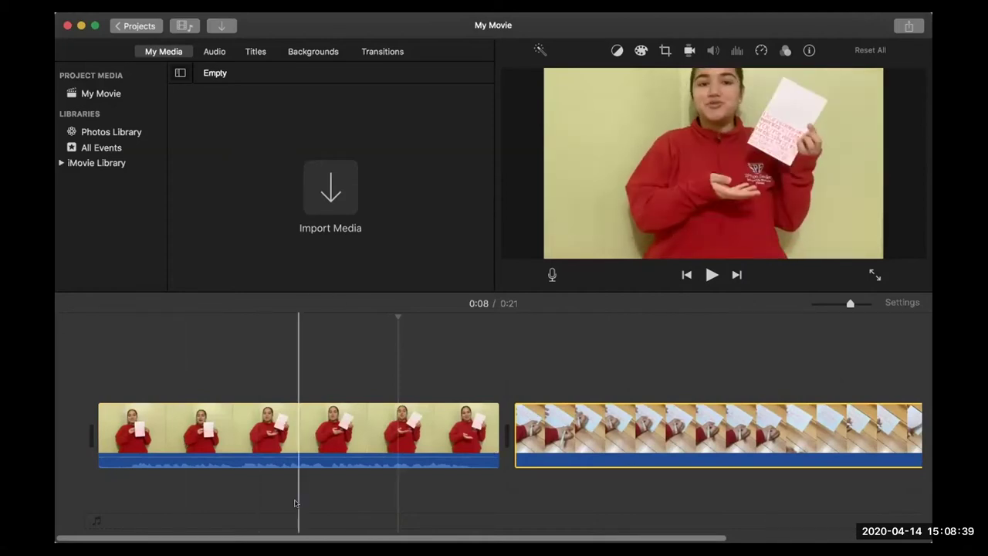
# Play the red-sweater clip from its beginning to review where it needs trimming
pyautogui.click(185, 424)
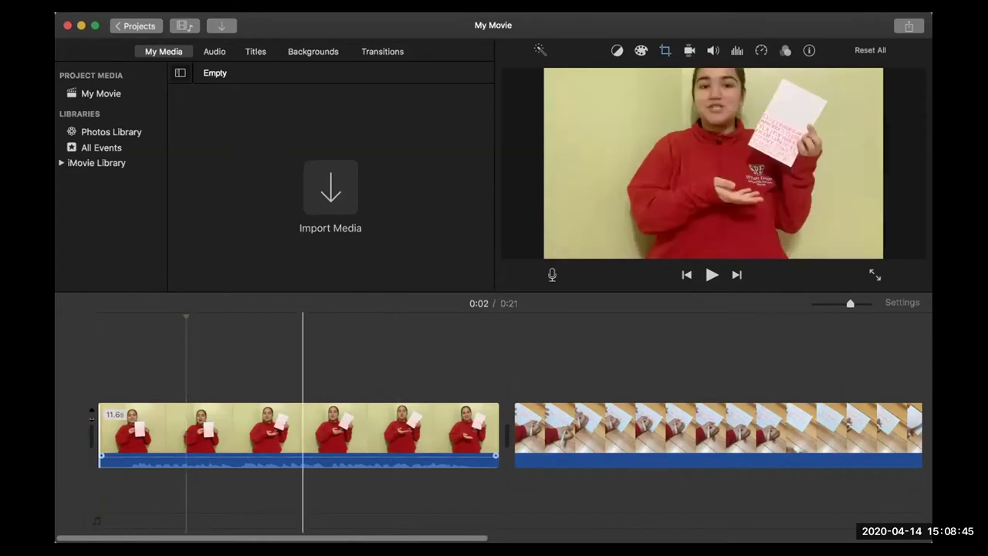
pyautogui.click(75, 330)
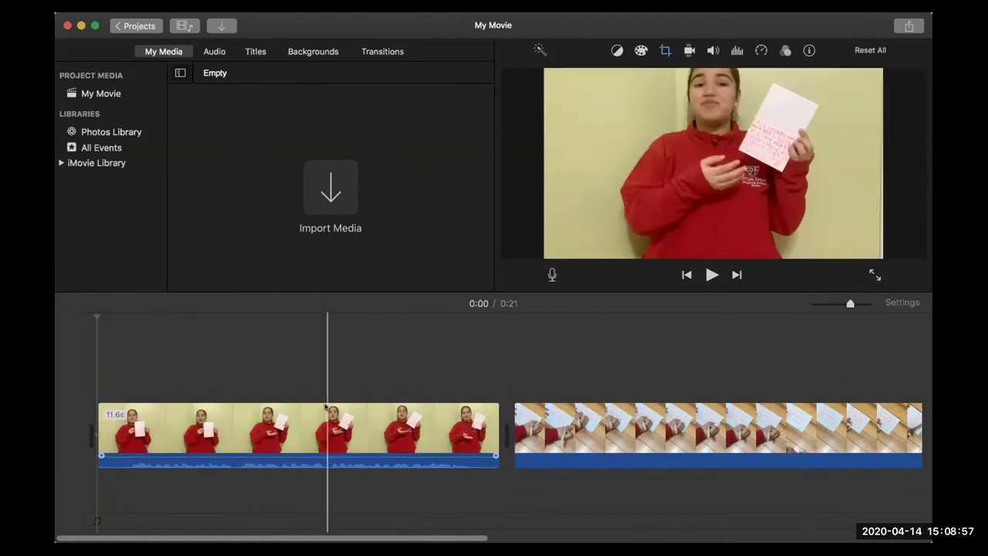
pyautogui.click(99, 361)
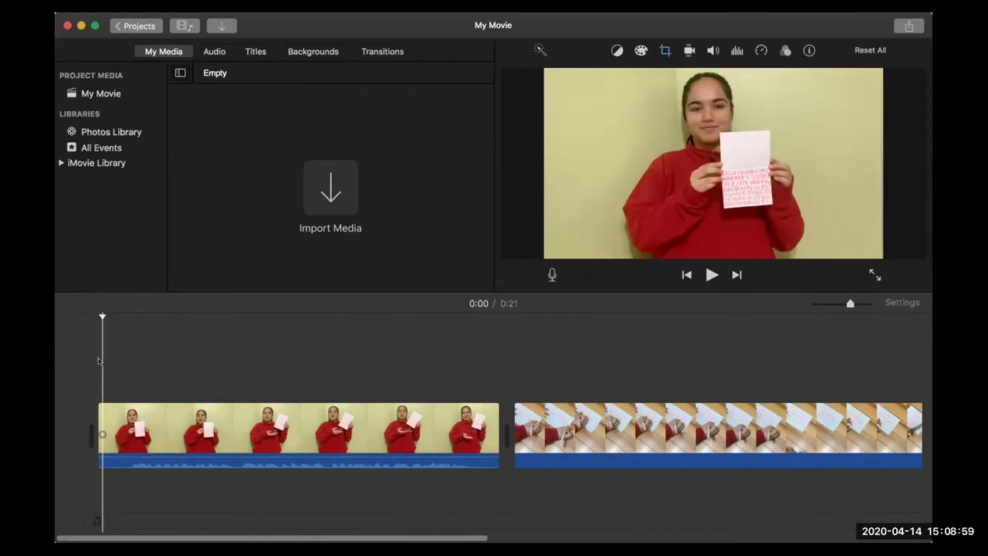
pyautogui.press('space')
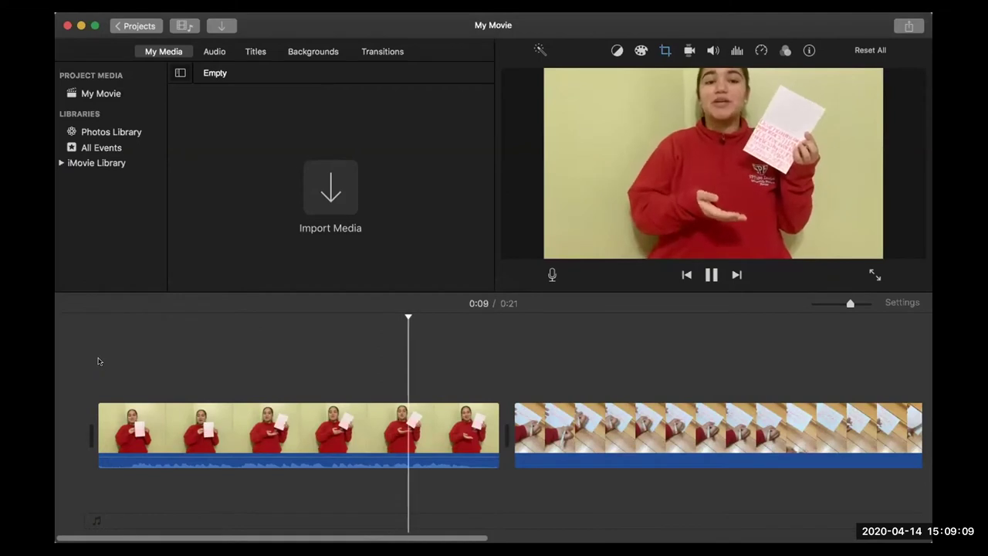
pyautogui.press('space')
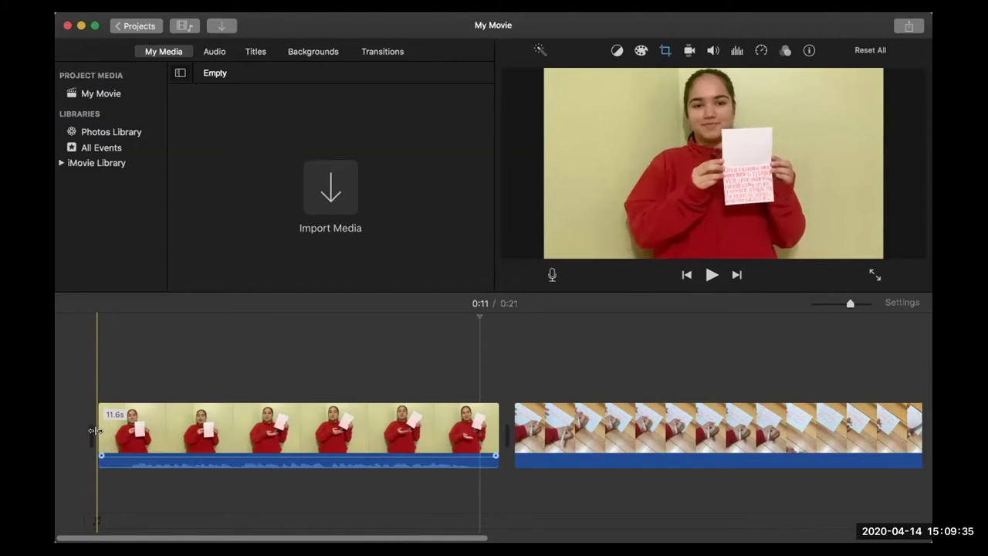
# Trim the opening pause off the start of the red-sweater clip and play its new beginning
pyautogui.moveTo(94, 430); pyautogui.dragTo(119, 441)
pyautogui.click(118, 330)
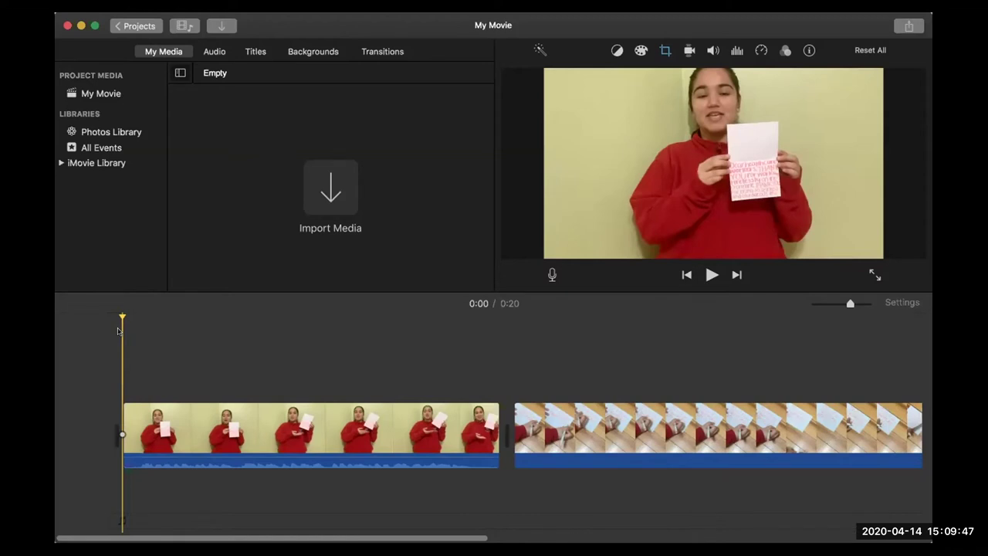
pyautogui.press('space')
pyautogui.press('space')
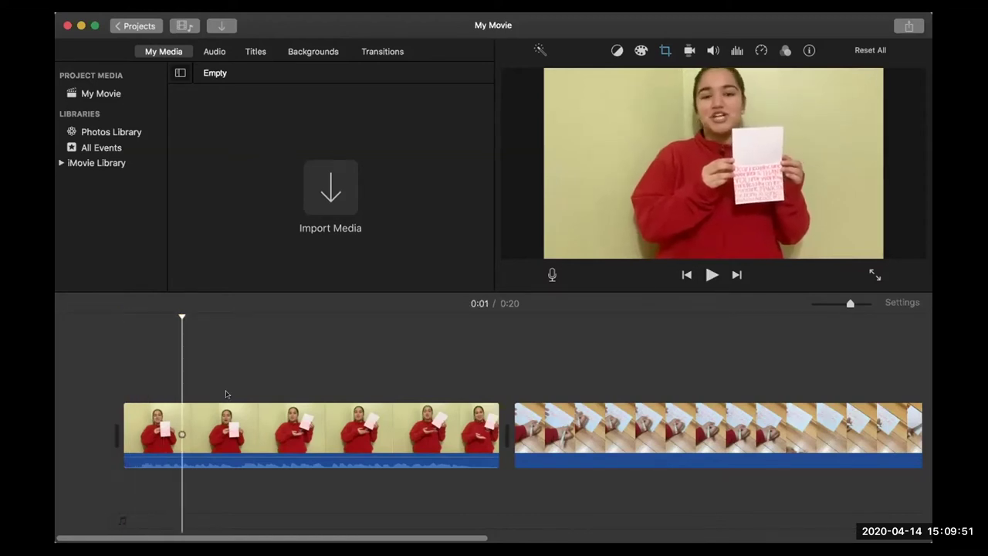
pyautogui.click(196, 438)
pyautogui.press('space')
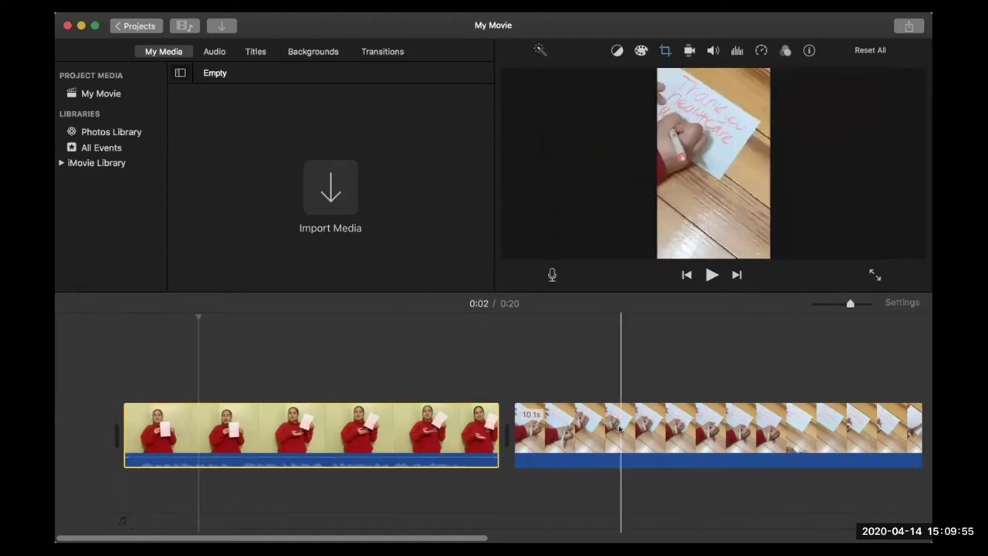
# Place the card-writing clip as an overlay above the red-sweater clip, starting shortly after that clip's beginning
pyautogui.moveTo(603, 438); pyautogui.dragTo(240, 366)
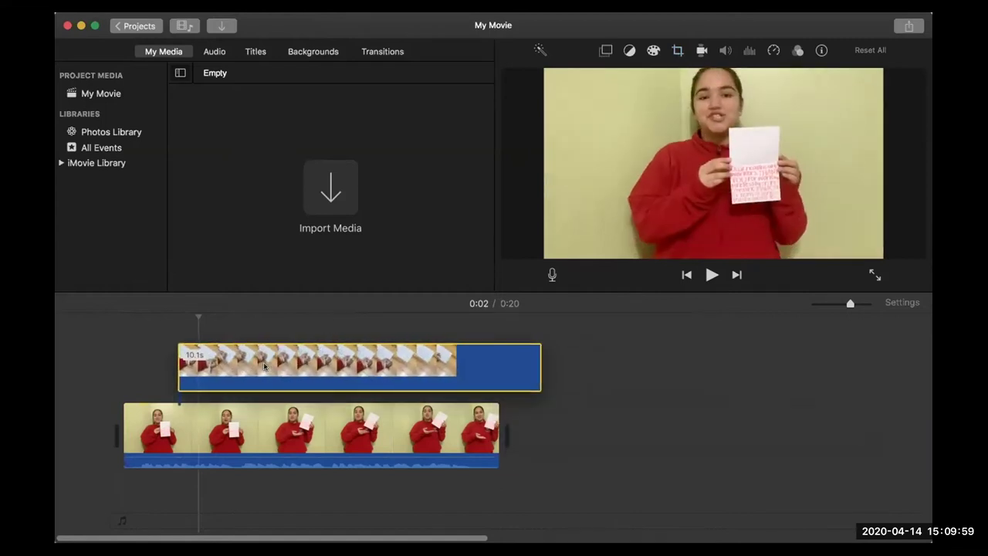
pyautogui.click(121, 332)
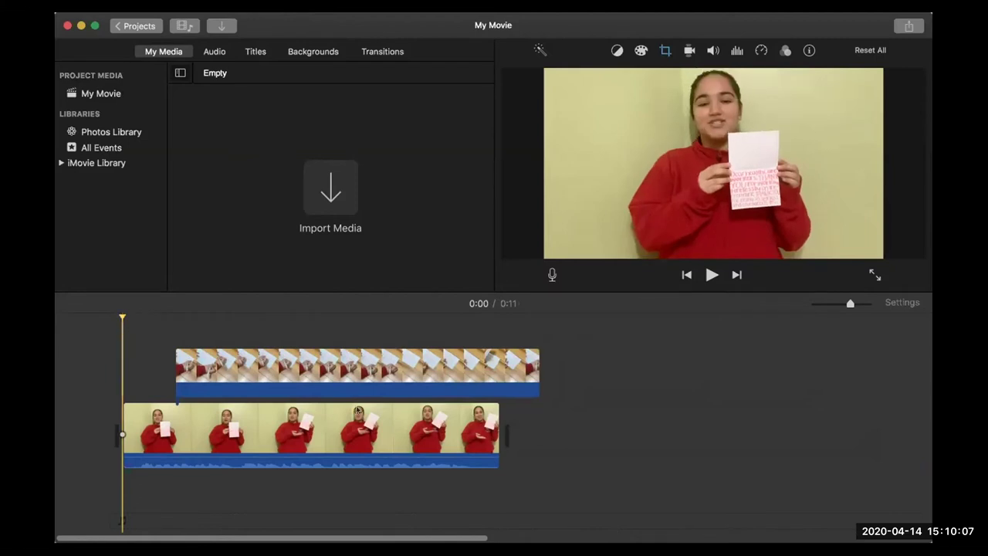
pyautogui.hscroll(1, 296, 418)
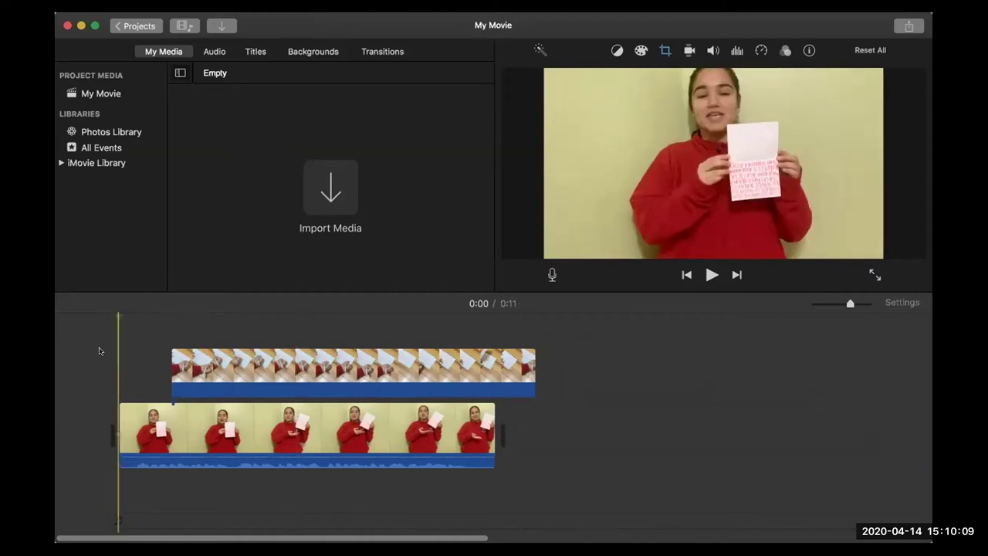
# Shift the card-writing overlay slightly later and play the movie from the start to check its timing
pyautogui.click(375, 374)
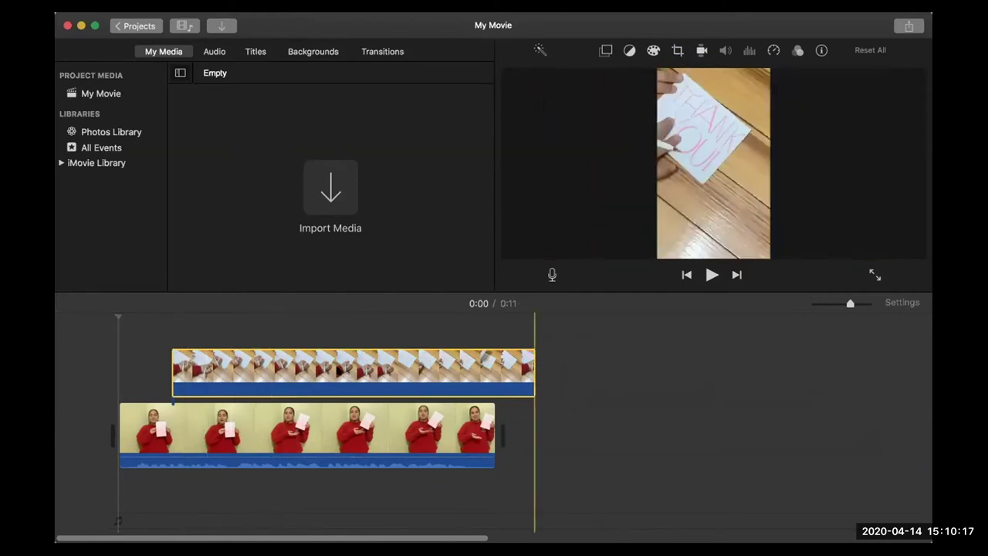
pyautogui.moveTo(340, 370)
pyautogui.mouseDown()
pyautogui.moveTo(334, 362)
pyautogui.moveTo(351, 365)
pyautogui.mouseUp()
pyautogui.click(106, 320)
pyautogui.press('space')
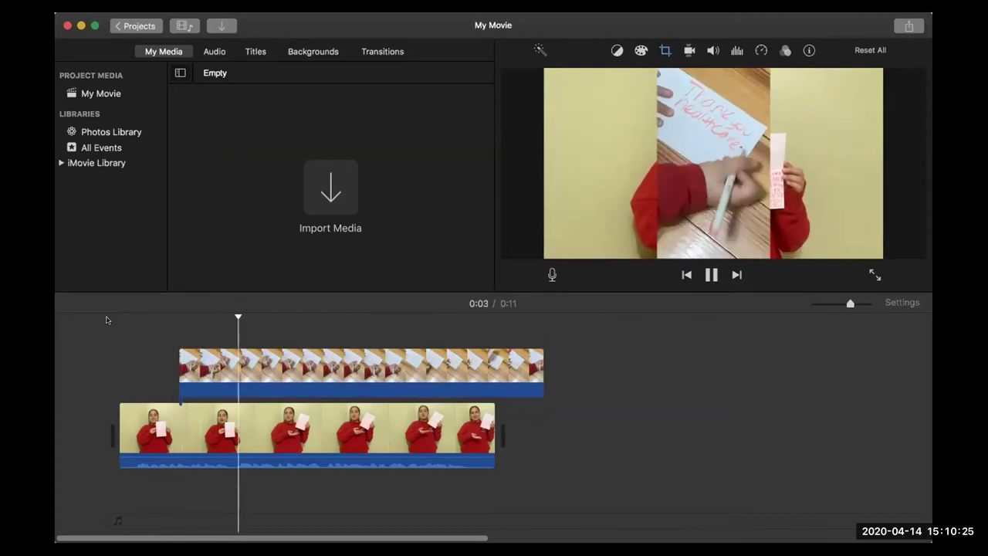
pyautogui.click(283, 377)
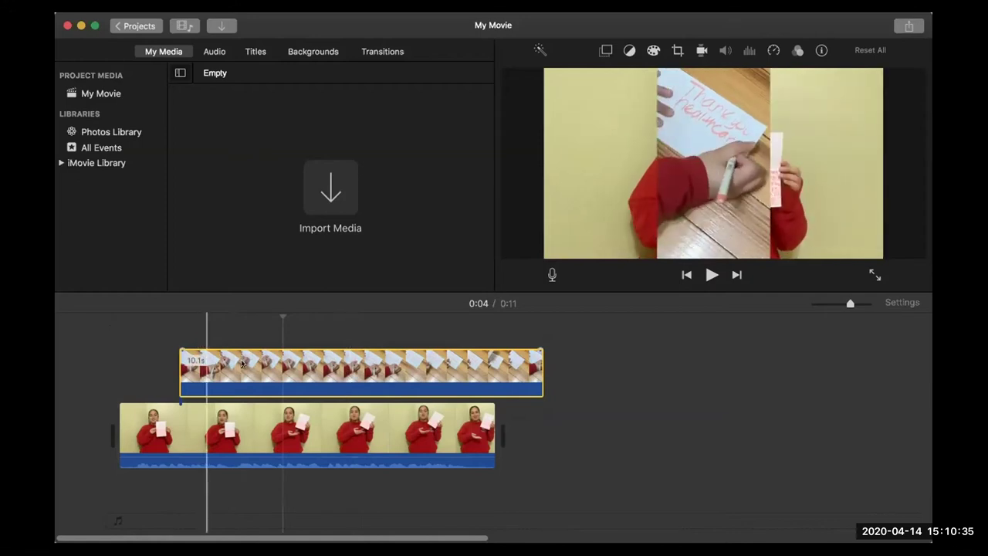
# Move the card-writing overlay to start just after the 4-second mark and play the section leading into it
pyautogui.moveTo(259, 364); pyautogui.dragTo(351, 354)
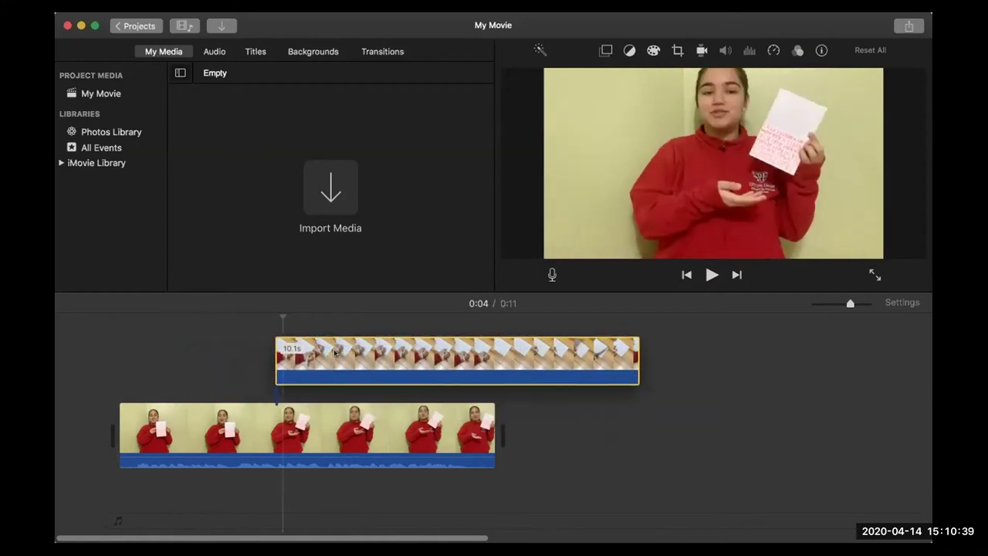
pyautogui.click(194, 319)
pyautogui.press('space')
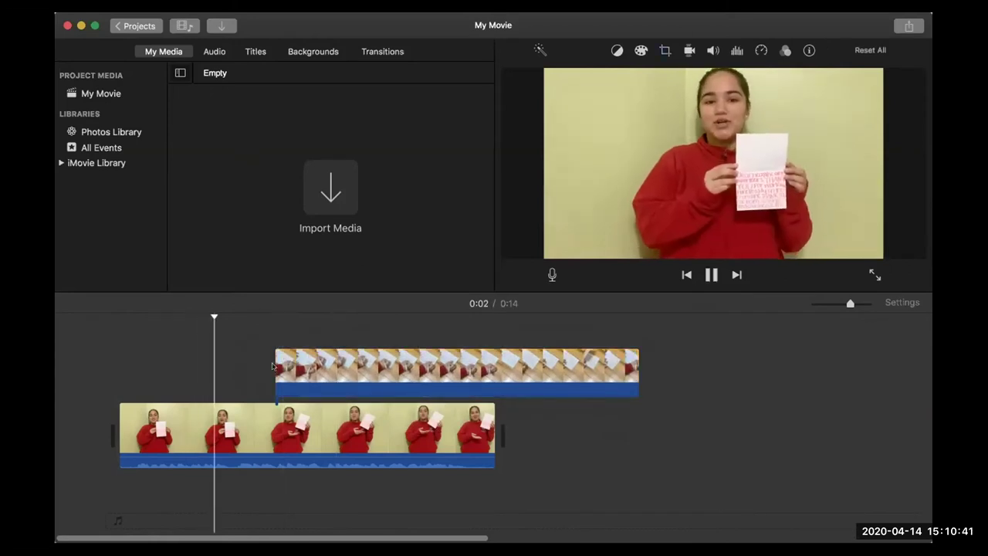
pyautogui.press('space')
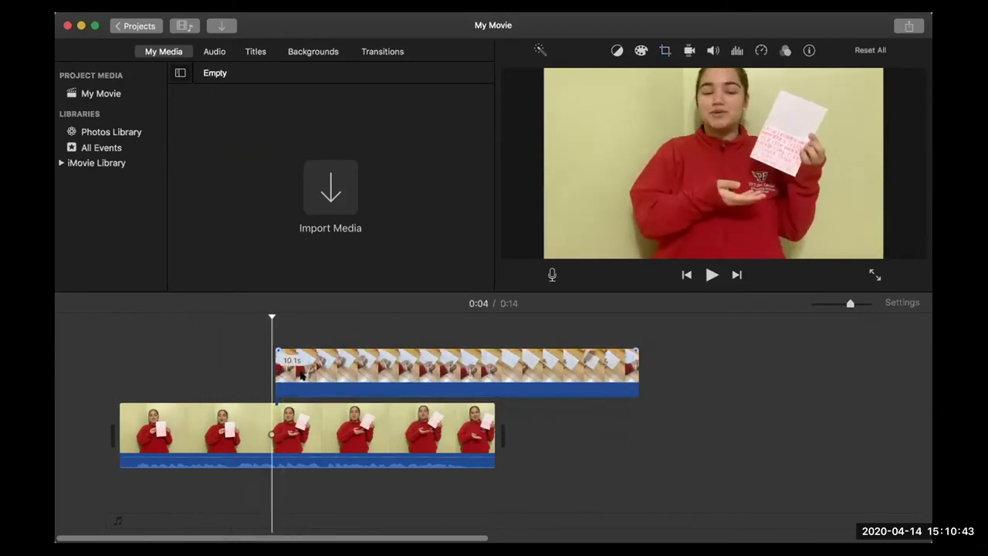
# Move the card-writing overlay slightly earlier, play from the 3-second mark to check the cut, and select the overlay
pyautogui.moveTo(303, 374); pyautogui.dragTo(276, 374)
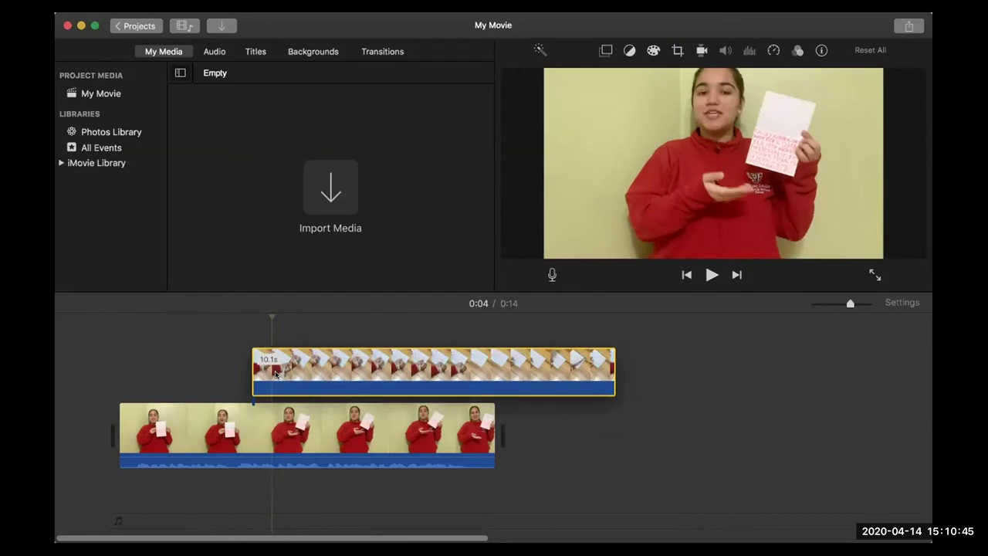
pyautogui.click(236, 314)
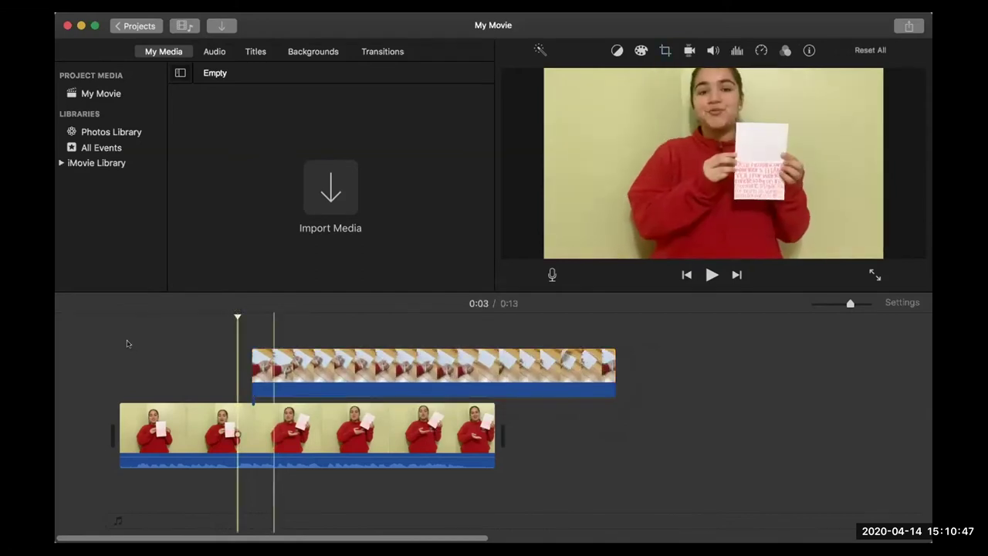
pyautogui.press('space')
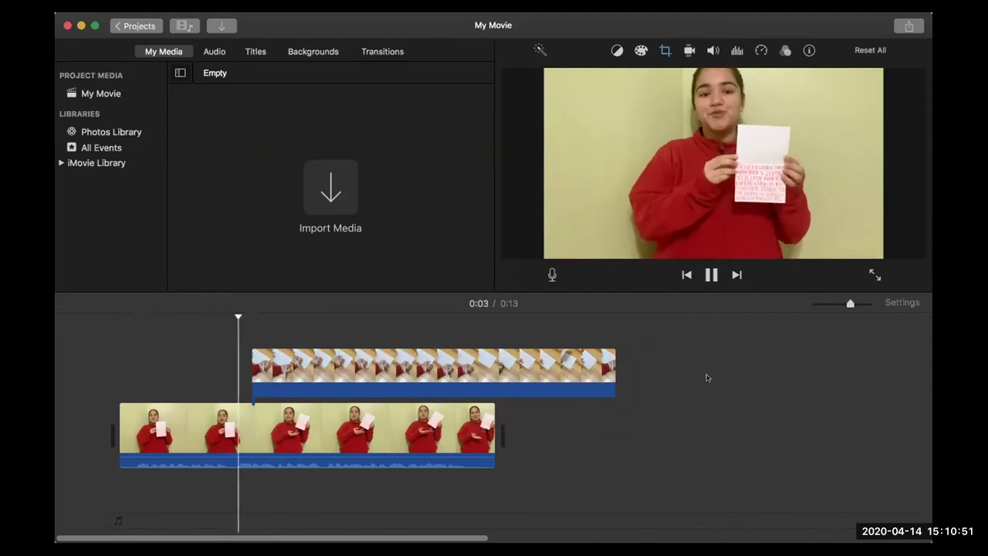
pyautogui.press('space')
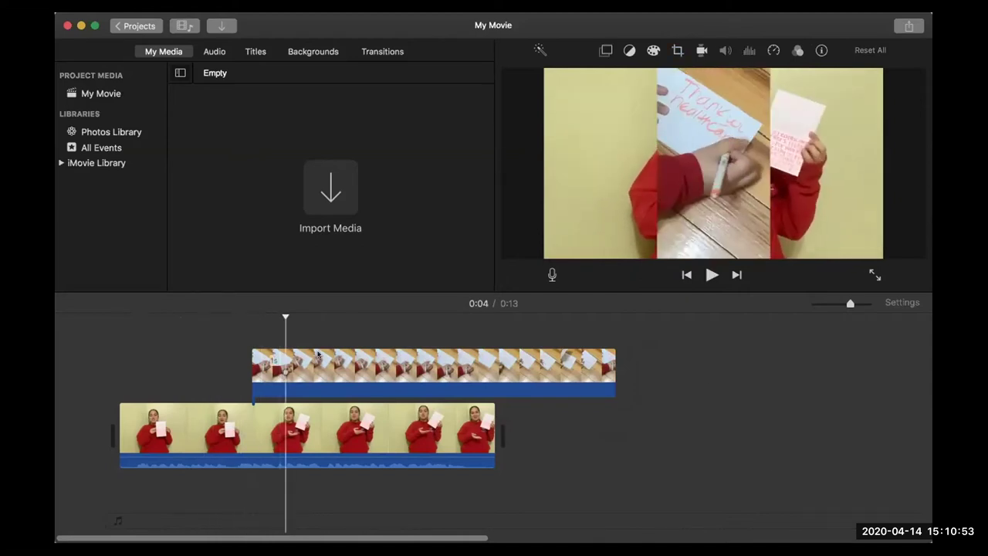
pyautogui.click(287, 373)
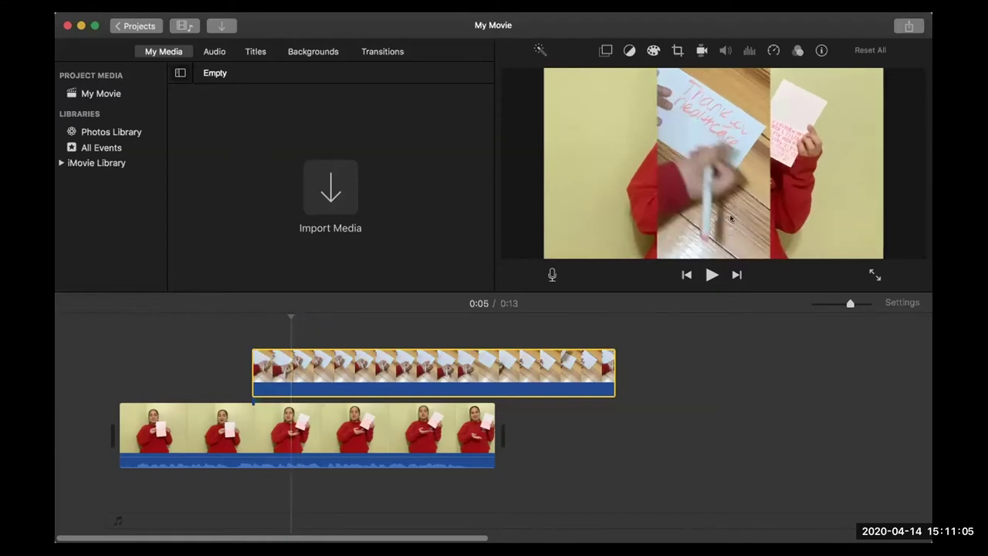
# Crop the card-writing overlay to fill the frame around the handwritten message and play the movie from the start to check it
pyautogui.click(677, 51)
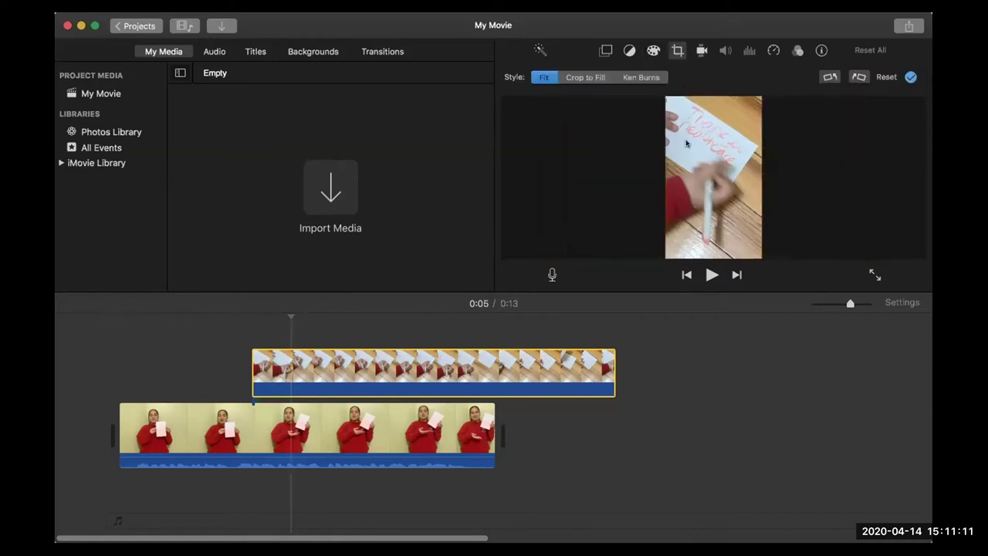
pyautogui.click(627, 162)
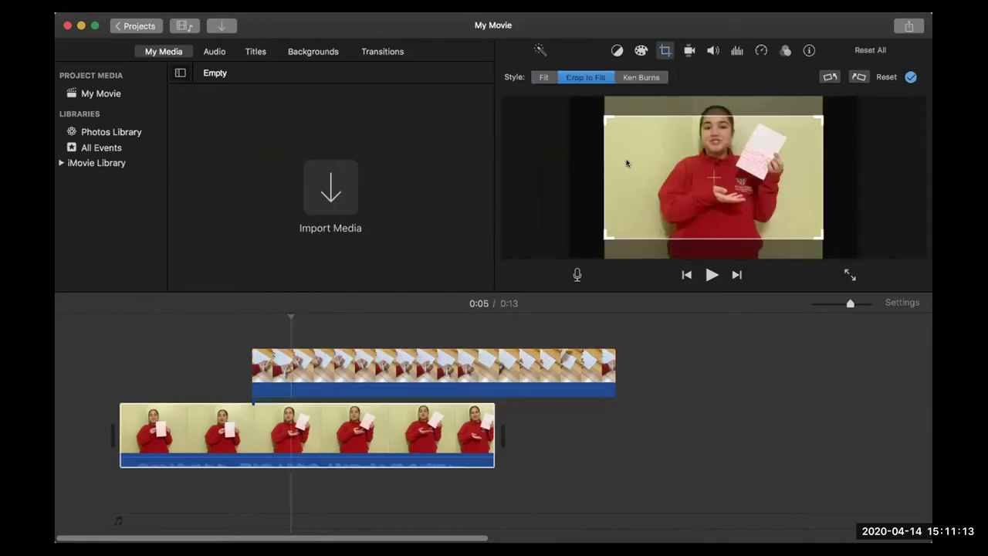
pyautogui.click(283, 380)
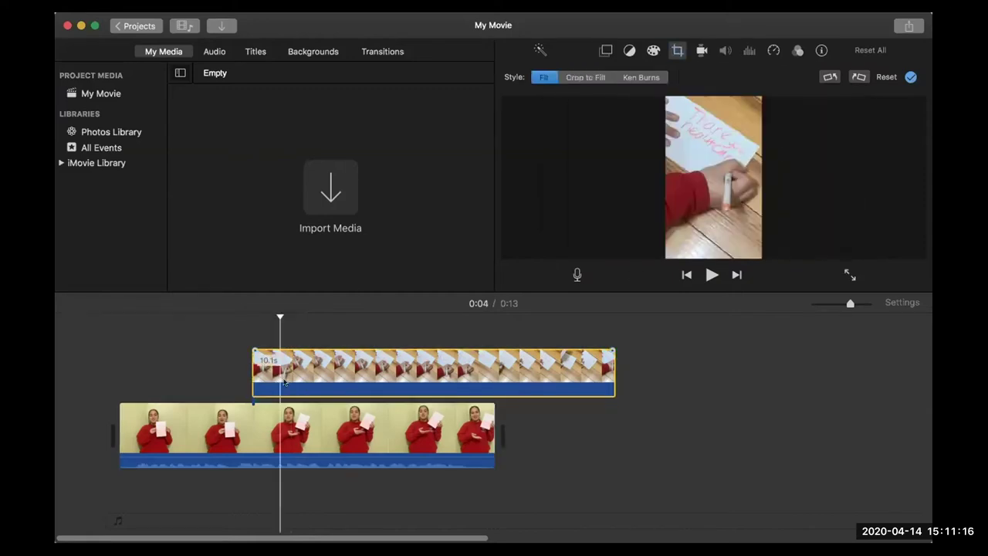
pyautogui.click(578, 78)
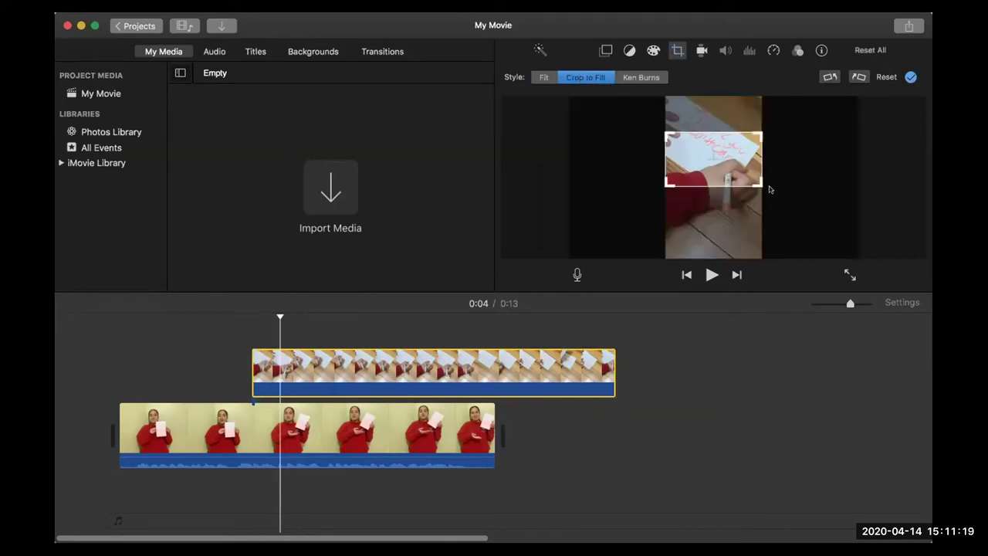
pyautogui.moveTo(727, 167); pyautogui.dragTo(757, 164)
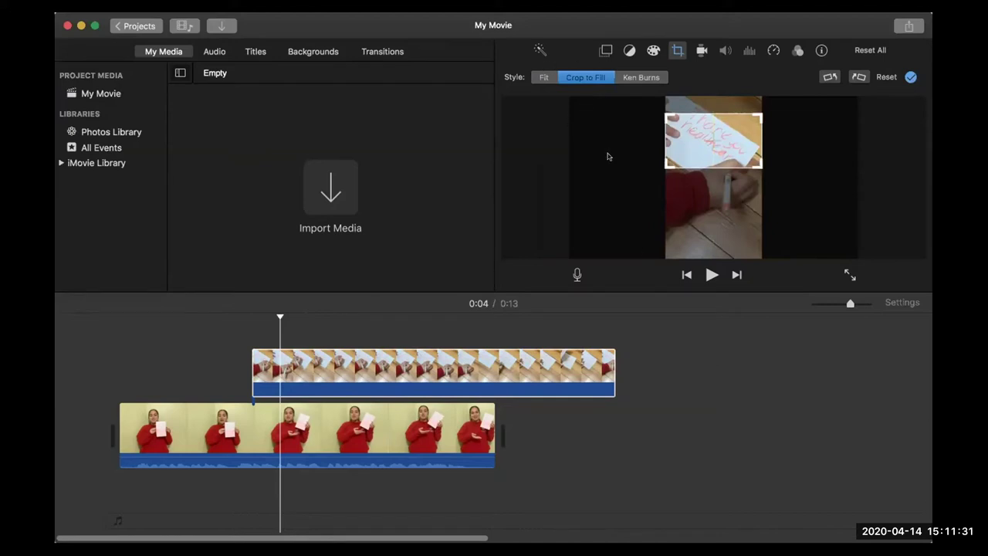
pyautogui.press('Return')
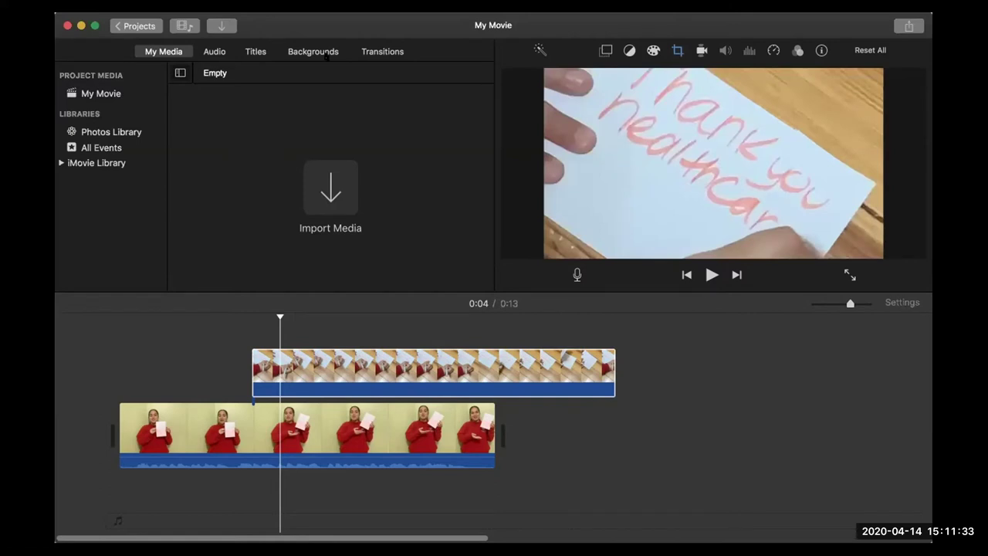
pyautogui.click(232, 362)
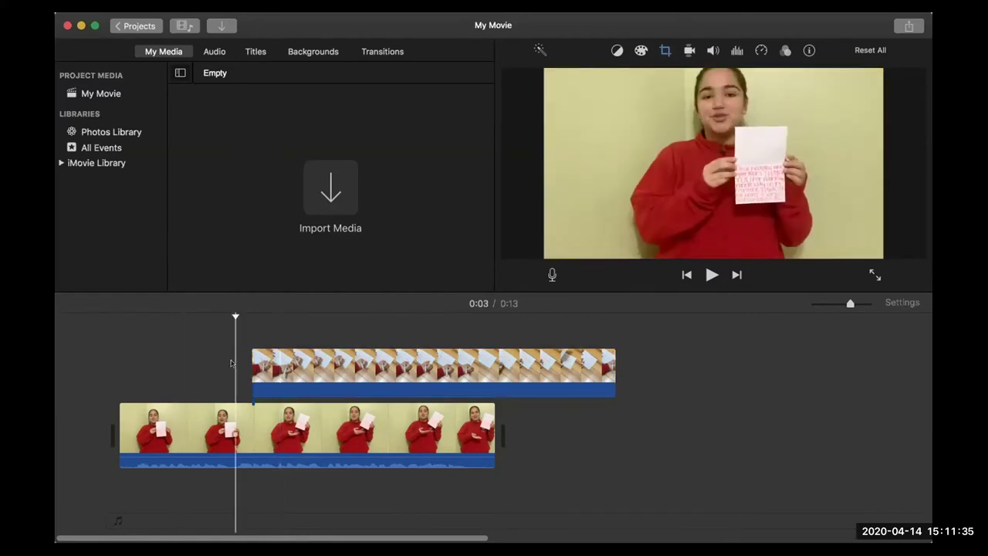
pyautogui.click(114, 342)
pyautogui.press('space')
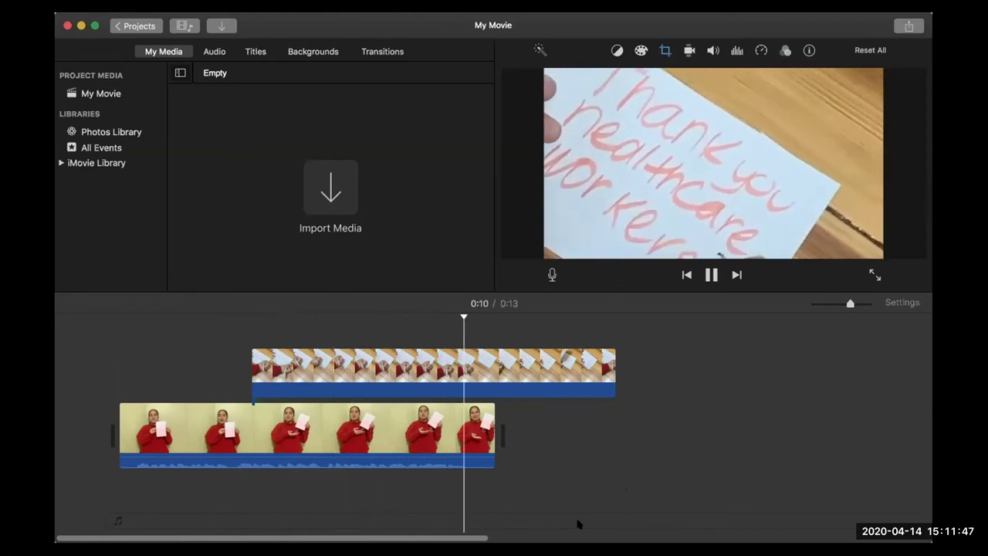
# Trim the end of the card-writing overlay so it lasts about 5.0 seconds and ends before the red-sweater clip does
pyautogui.moveTo(614, 370); pyautogui.dragTo(435, 377)
pyautogui.click(246, 437)
pyautogui.click(653, 523)
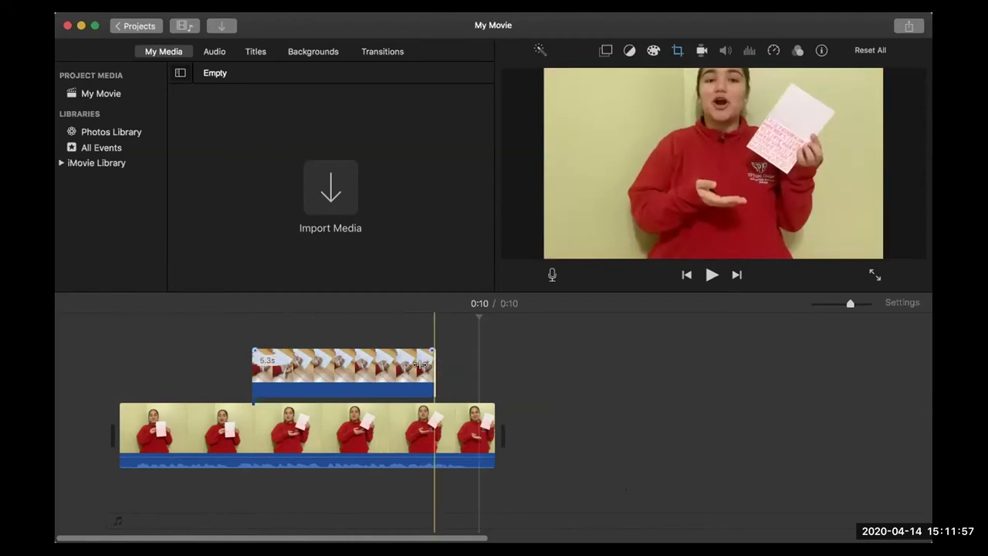
pyautogui.moveTo(422, 371); pyautogui.dragTo(412, 371)
pyautogui.click(430, 432)
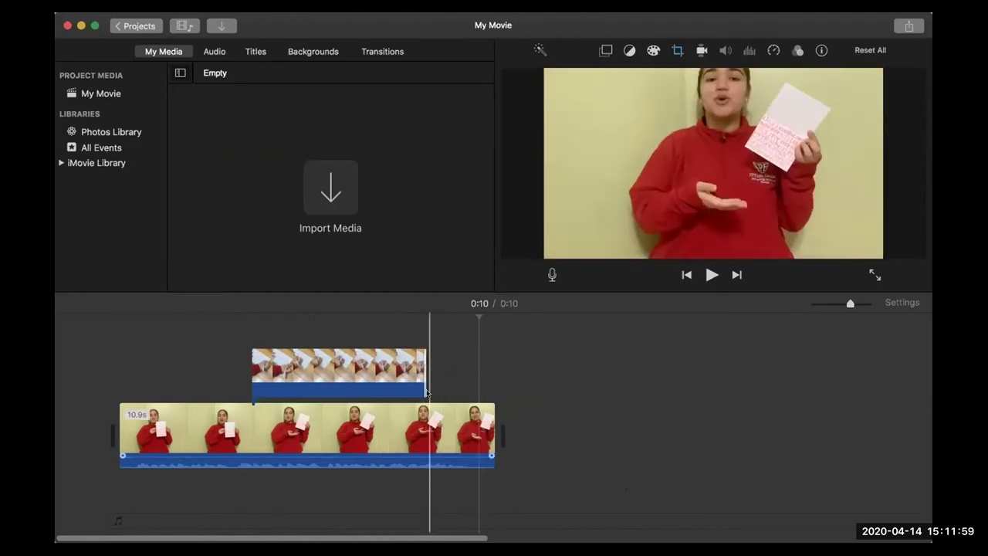
pyautogui.click(695, 525)
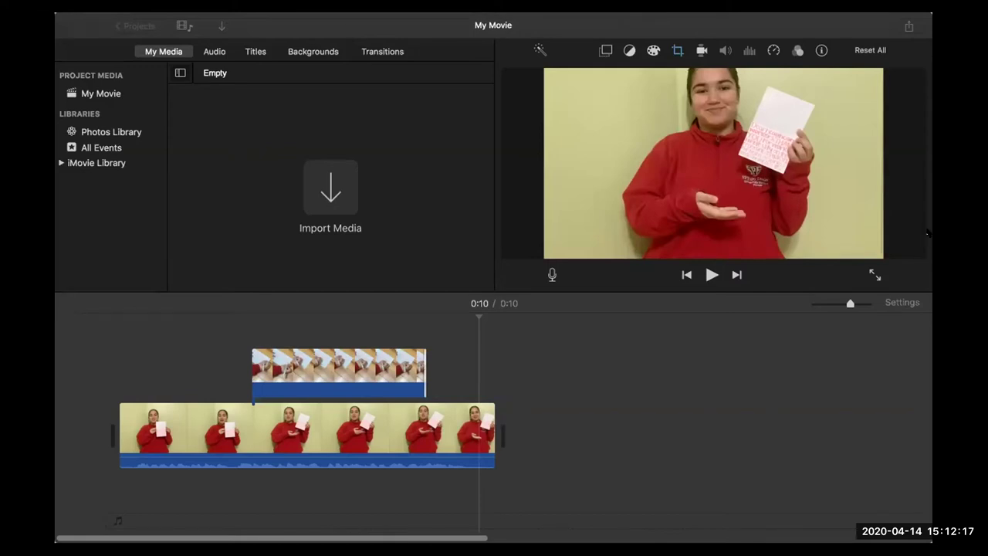
pyautogui.click(454, 342)
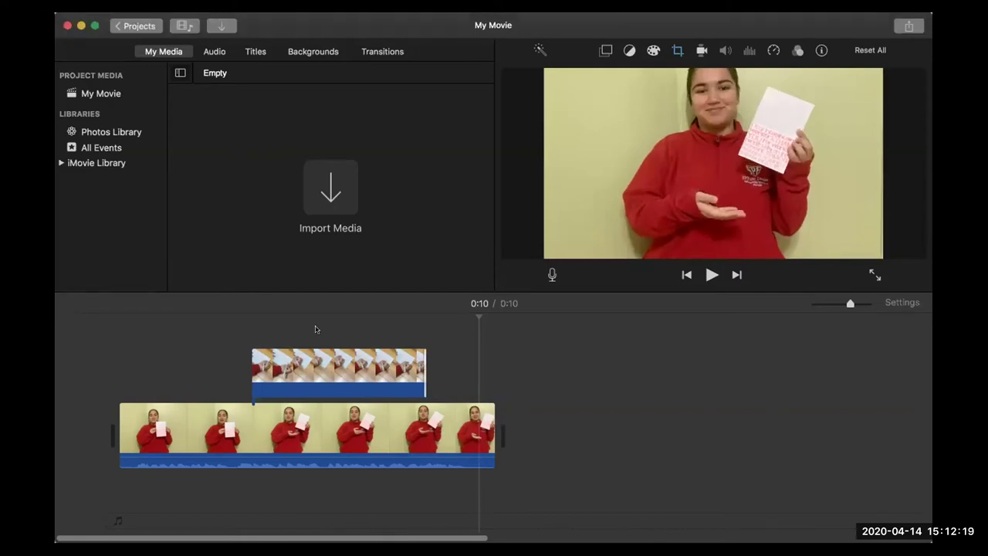
pyautogui.click(325, 352)
pyautogui.click(677, 51)
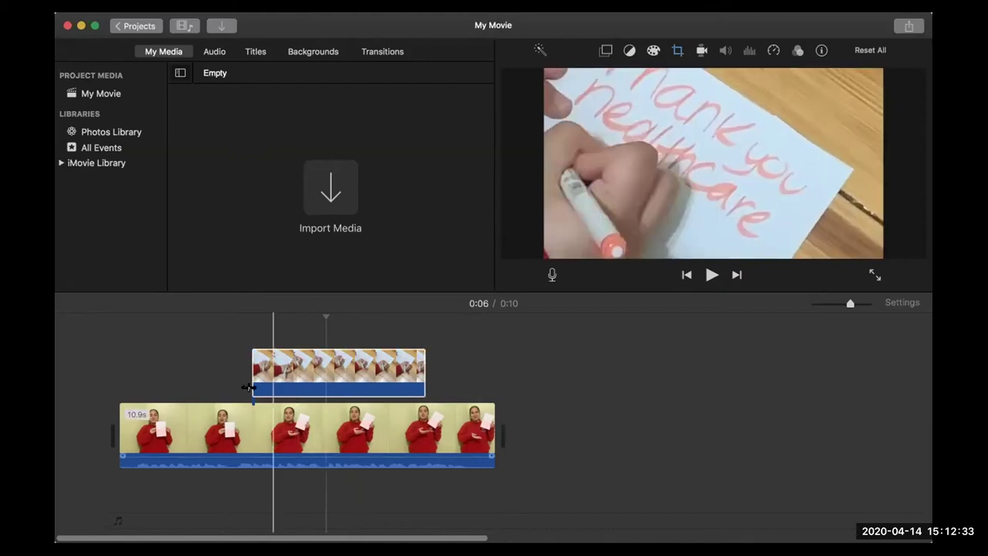
pyautogui.click(208, 409)
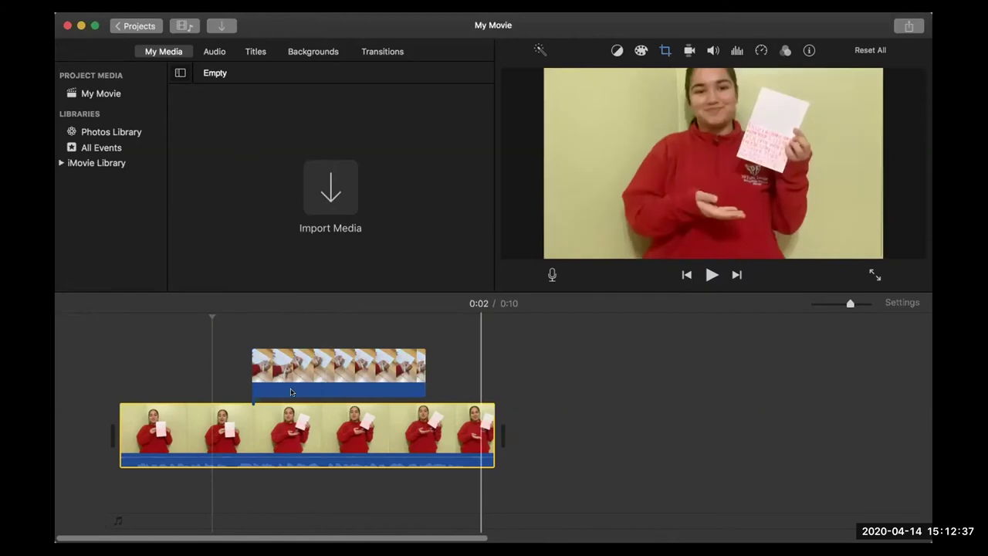
# Split the card-writing overlay in half at about the 6-second mark
pyautogui.click(327, 363)
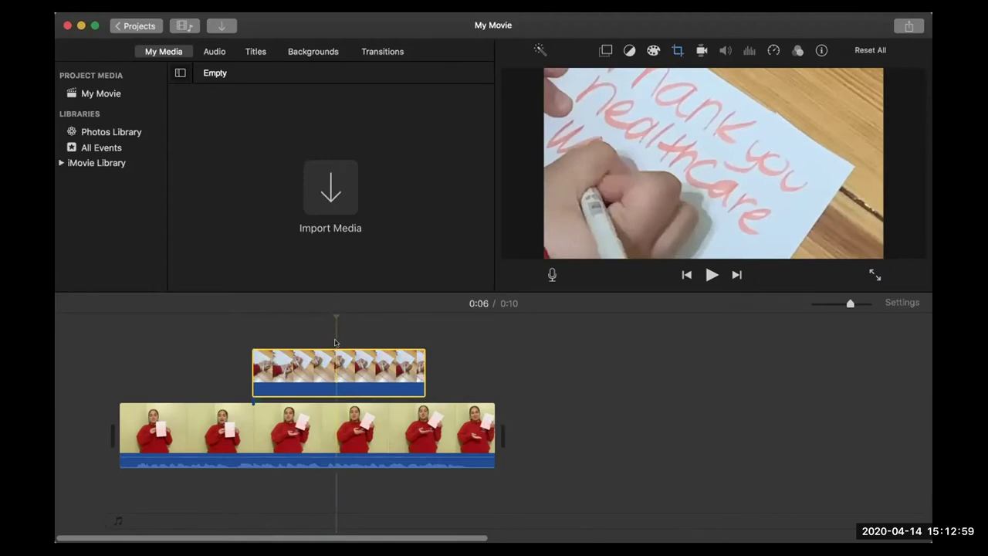
pyautogui.click(334, 371)
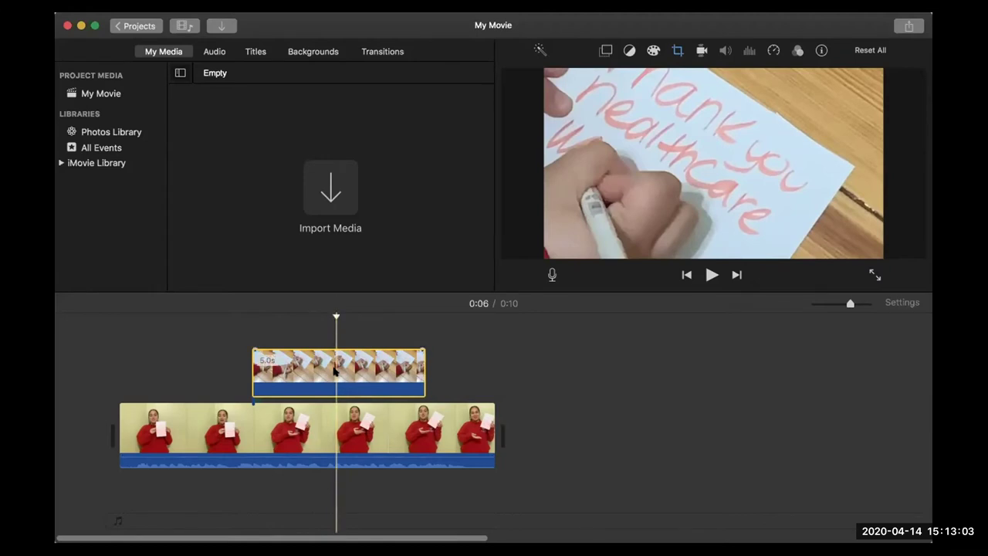
pyautogui.press('super+b')
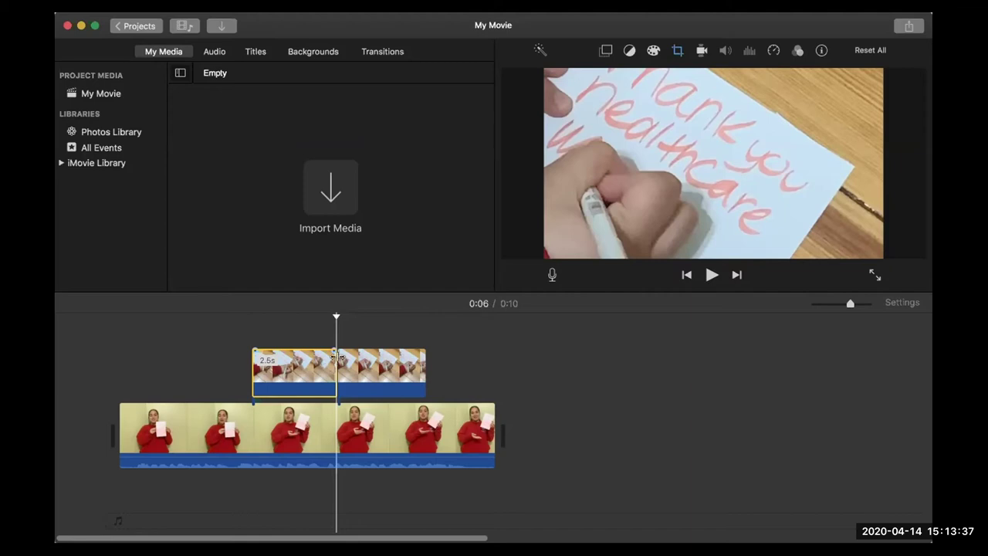
# Shorten both card-writing pieces to about 2 seconds with a gap between them, and play the movie from the start
pyautogui.moveTo(334, 365); pyautogui.dragTo(301, 377)
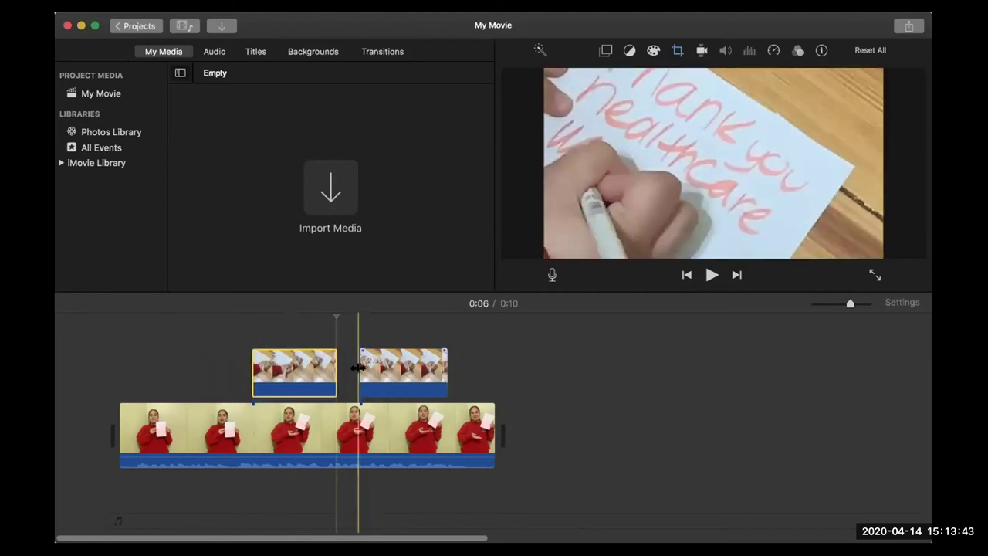
pyautogui.moveTo(361, 366); pyautogui.dragTo(324, 373)
pyautogui.moveTo(399, 373)
pyautogui.mouseDown()
pyautogui.moveTo(384, 373)
pyautogui.moveTo(392, 374)
pyautogui.mouseUp()
pyautogui.press('Home')
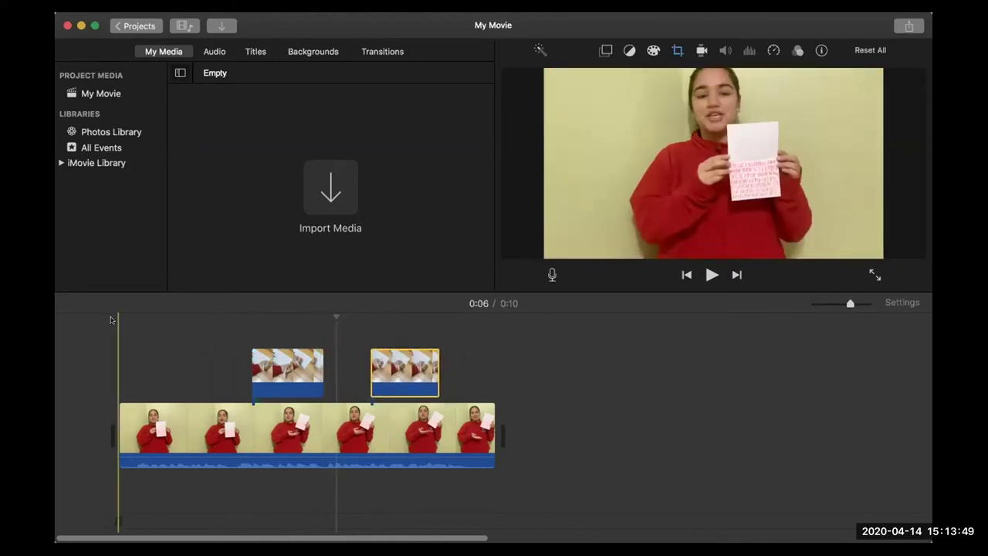
pyautogui.press('space')
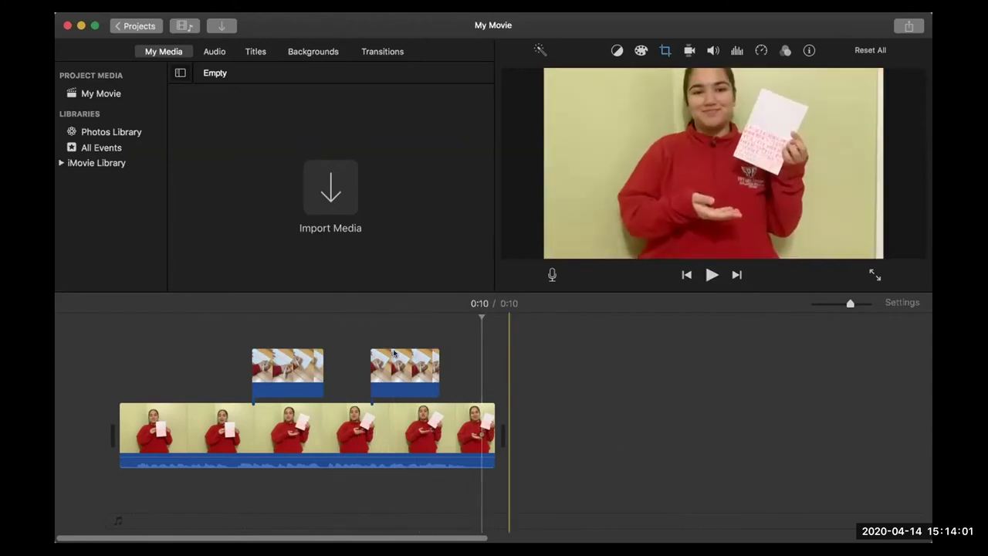
# Move the second card-writing piece later so it starts just after the 8-second mark, playing that section to check the timing
pyautogui.moveTo(397, 353); pyautogui.dragTo(452, 361)
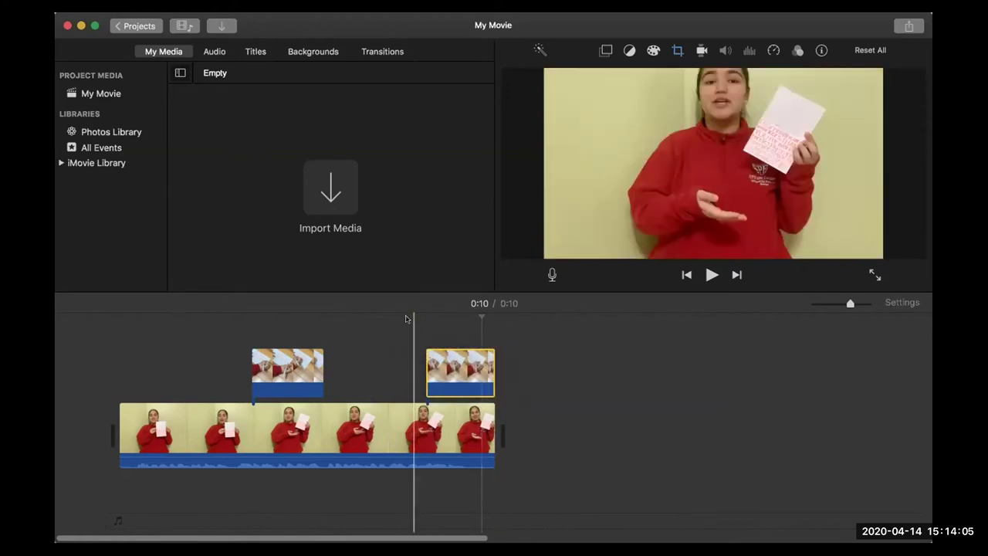
pyautogui.click(409, 339)
pyautogui.press('space')
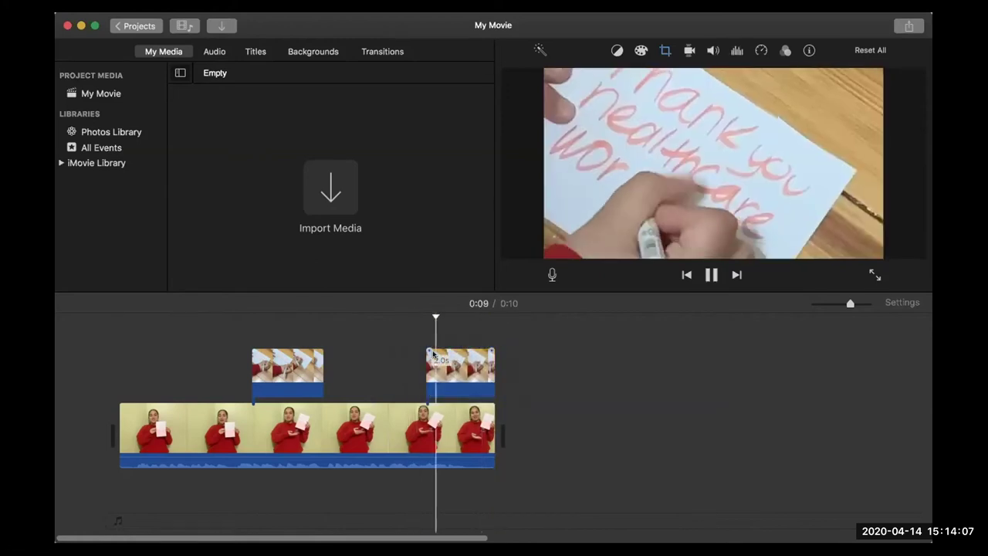
pyautogui.moveTo(461, 366); pyautogui.dragTo(438, 365)
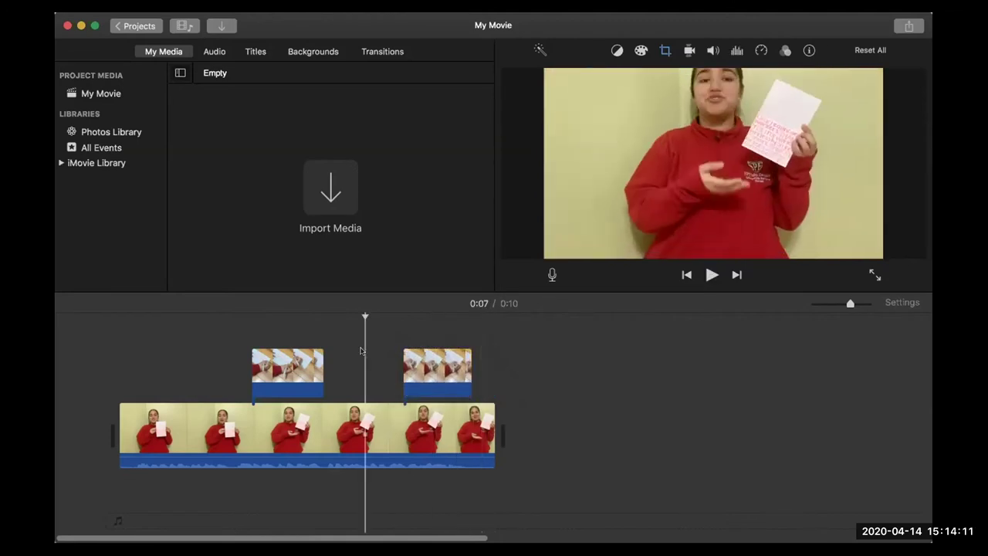
pyautogui.click(427, 360)
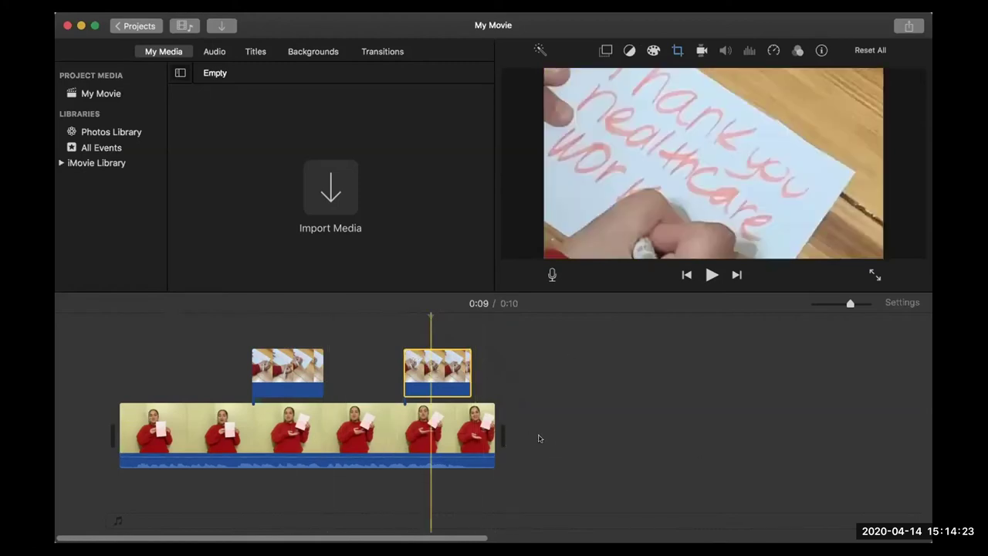
pyautogui.click(453, 378)
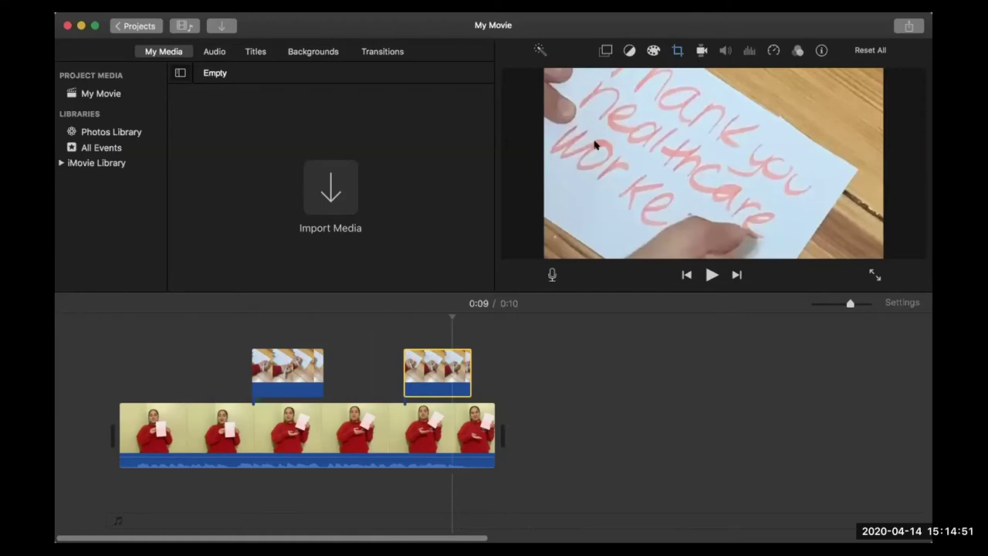
# Examine the overlay and color balance options for the second cutaway, plus the skin tone balance and cropping options for the red-sweater clip
pyautogui.click(606, 48)
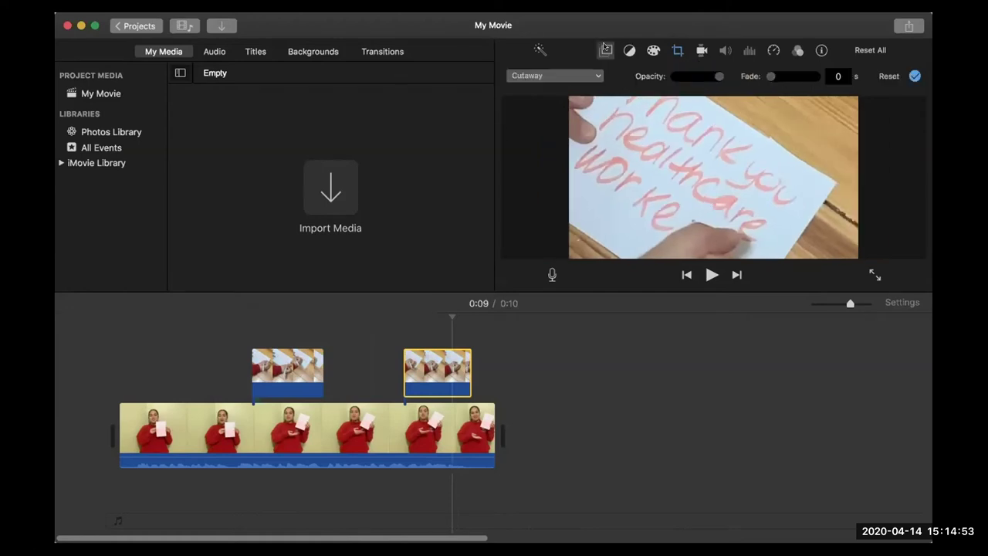
pyautogui.click(630, 50)
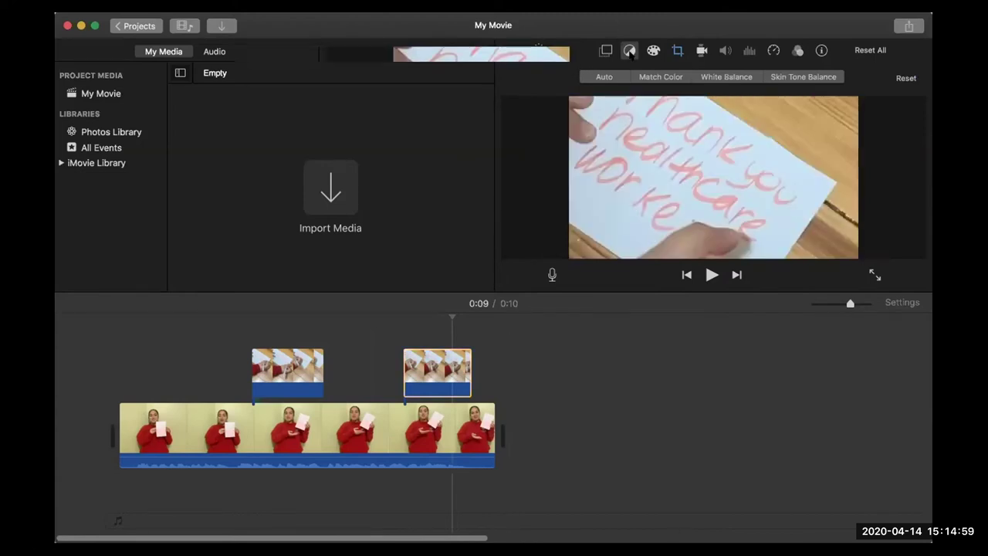
pyautogui.click(606, 49)
pyautogui.click(627, 51)
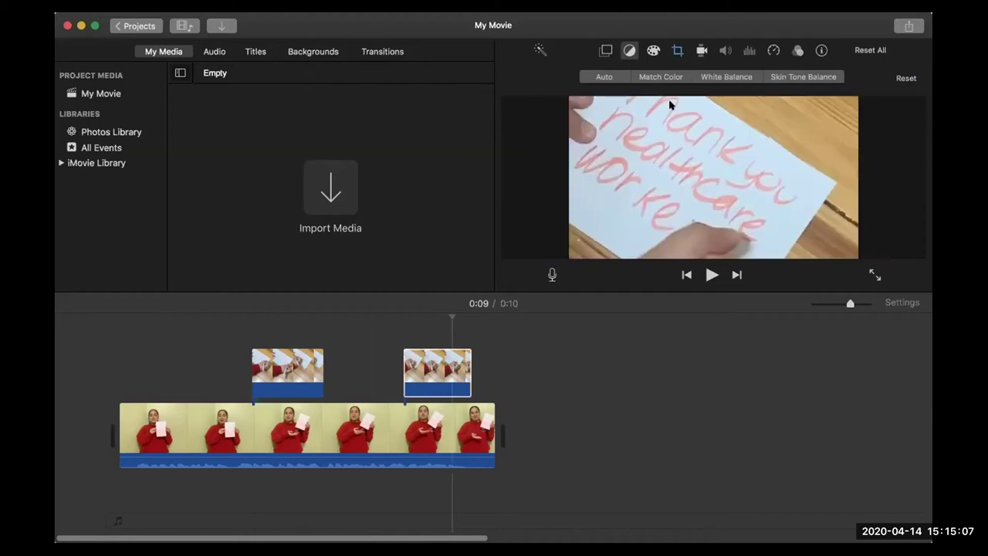
pyautogui.click(433, 462)
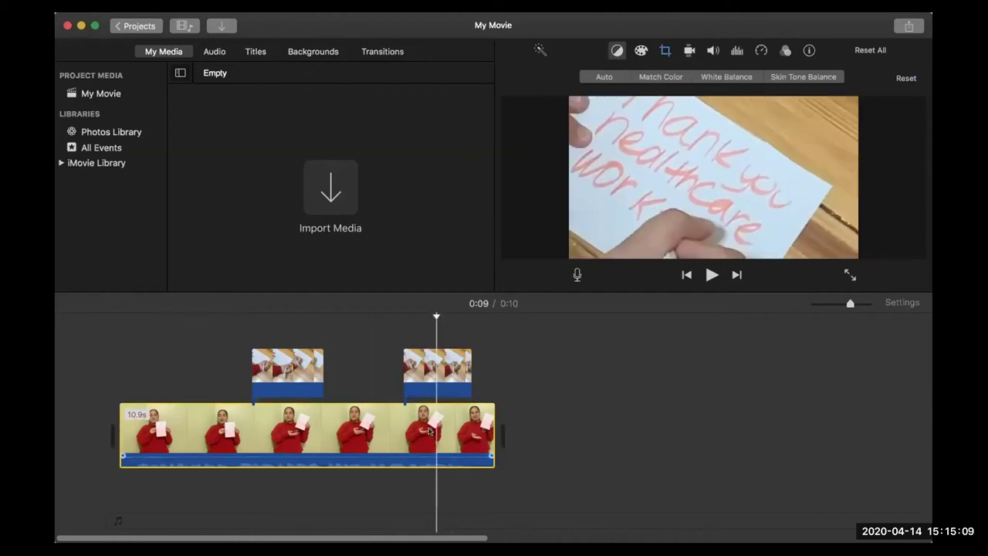
pyautogui.click(790, 77)
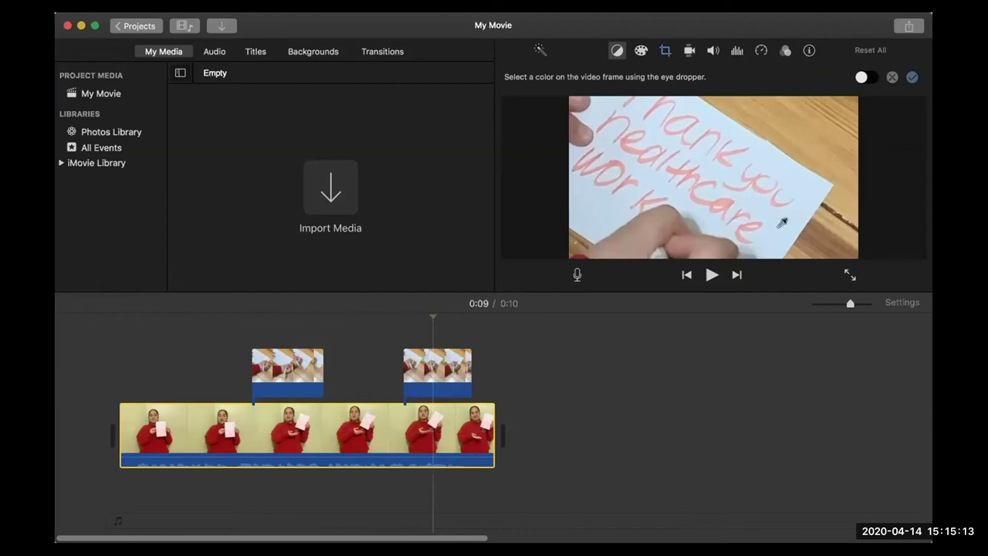
pyautogui.click(665, 50)
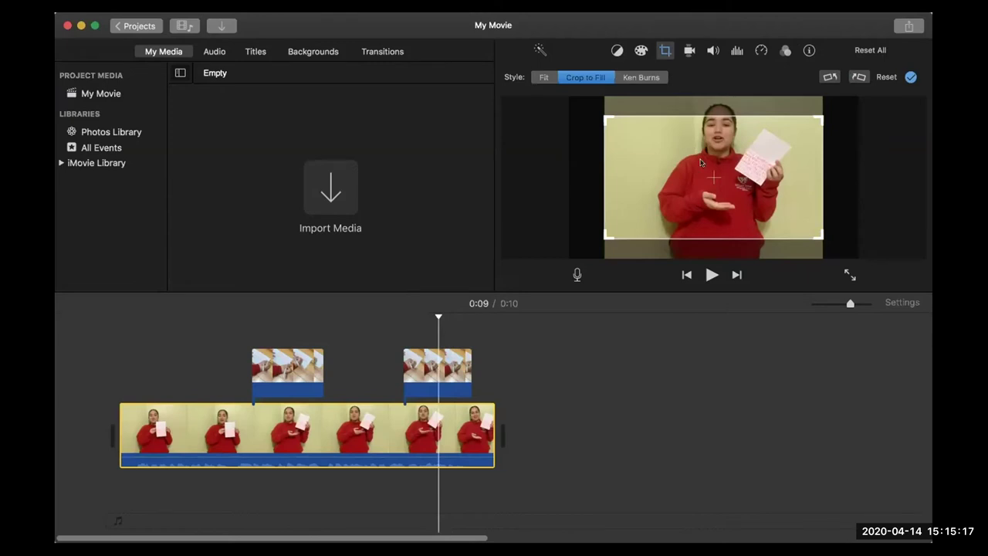
# Try slight shadow, saturation and color temperature adjustments on the red-sweater clip, viewing it at the 7-second mark
pyautogui.click(393, 451)
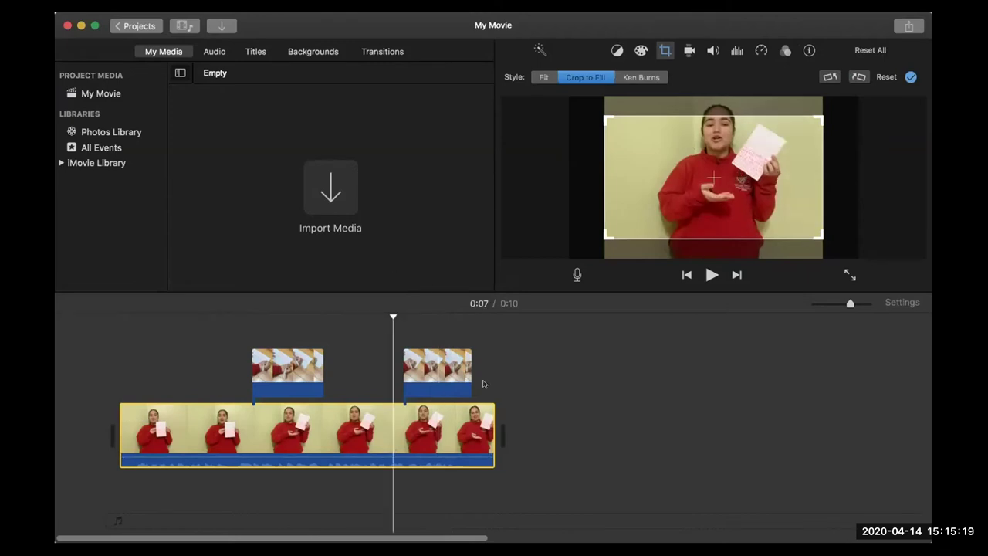
pyautogui.click(640, 51)
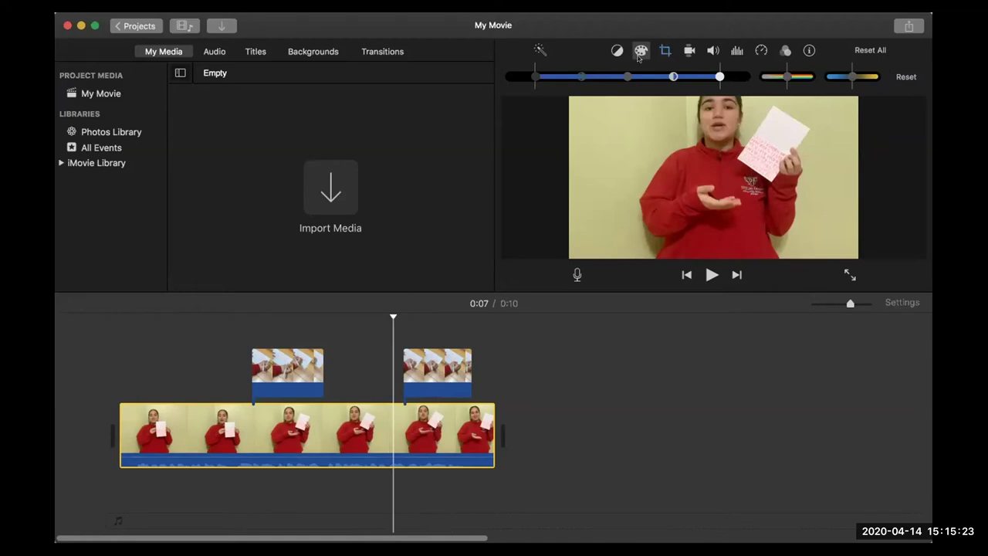
pyautogui.moveTo(536, 76)
pyautogui.mouseDown()
pyautogui.moveTo(625, 96)
pyautogui.moveTo(509, 78)
pyautogui.moveTo(540, 76)
pyautogui.mouseUp()
pyautogui.moveTo(787, 75)
pyautogui.mouseDown()
pyautogui.moveTo(809, 77)
pyautogui.moveTo(758, 77)
pyautogui.moveTo(811, 77)
pyautogui.moveTo(785, 75)
pyautogui.mouseUp()
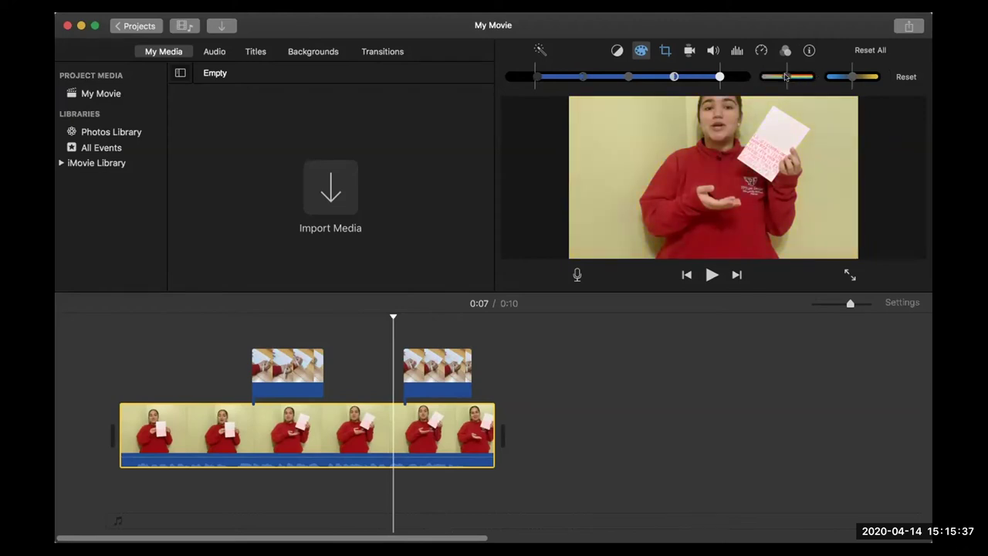
pyautogui.moveTo(851, 76)
pyautogui.mouseDown()
pyautogui.moveTo(826, 79)
pyautogui.moveTo(866, 80)
pyautogui.moveTo(850, 84)
pyautogui.mouseUp()
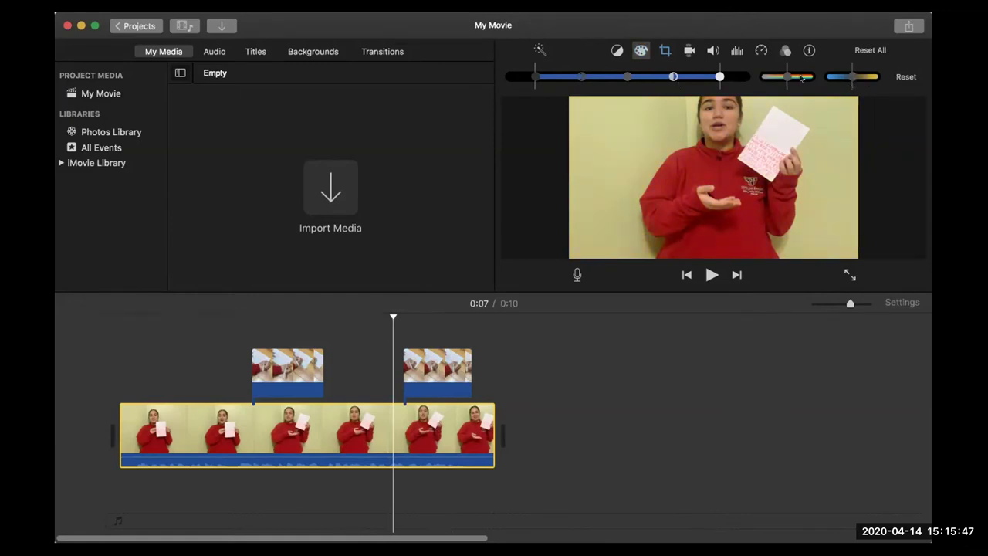
# Raise the red-sweater clip's crop frame to include the speaker's whole head, and turn on stabilization for shaky video
pyautogui.moveTo(854, 77); pyautogui.dragTo(855, 78)
pyautogui.click(661, 51)
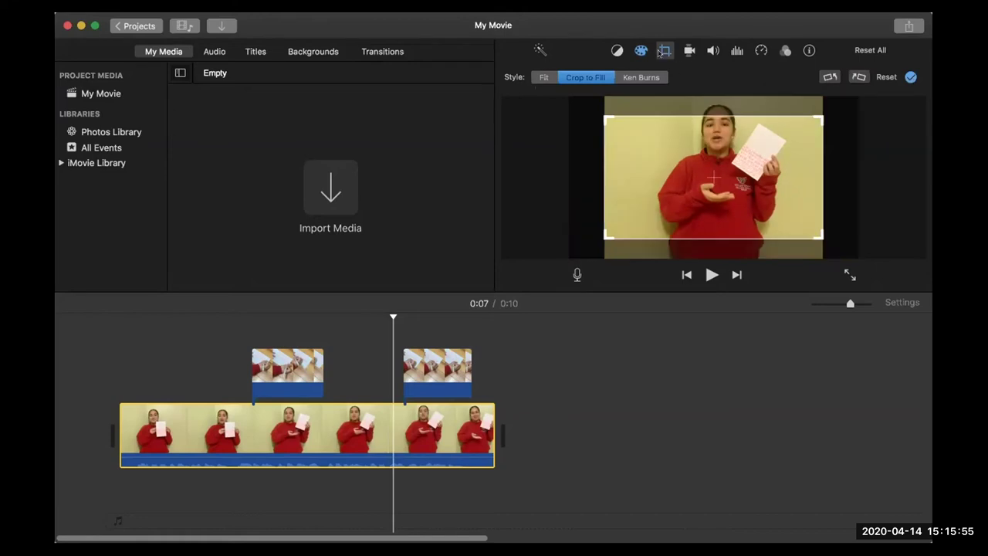
pyautogui.moveTo(684, 163); pyautogui.dragTo(685, 147)
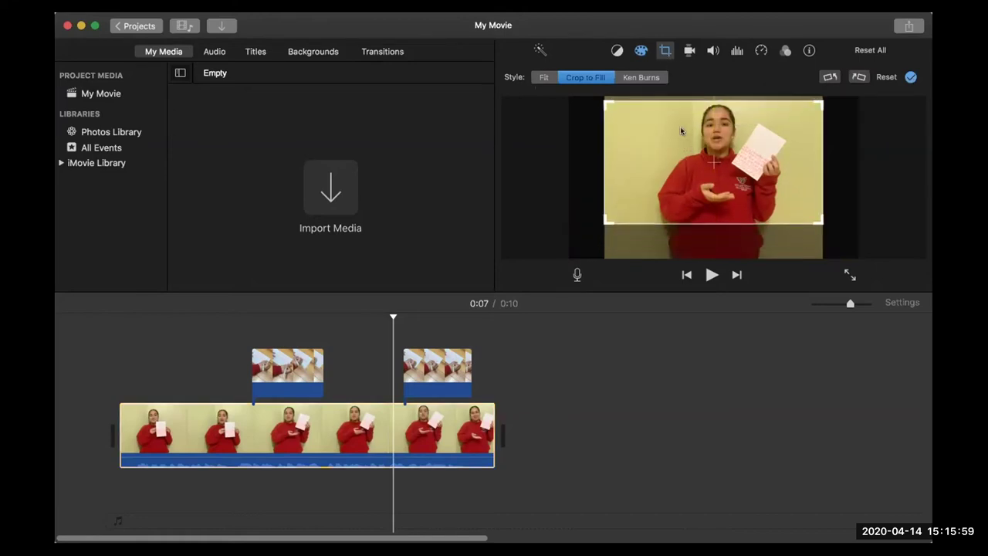
pyautogui.press('Return')
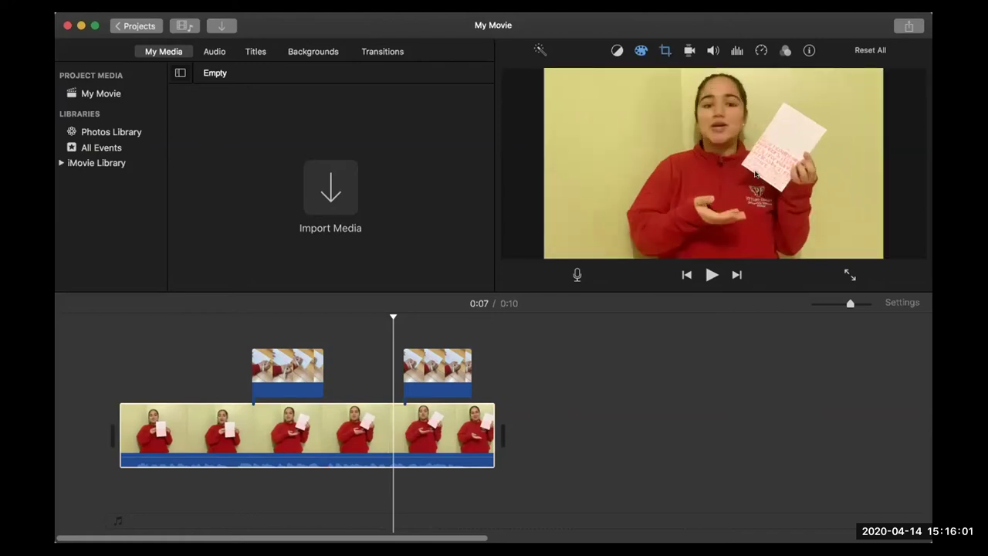
pyautogui.click(689, 51)
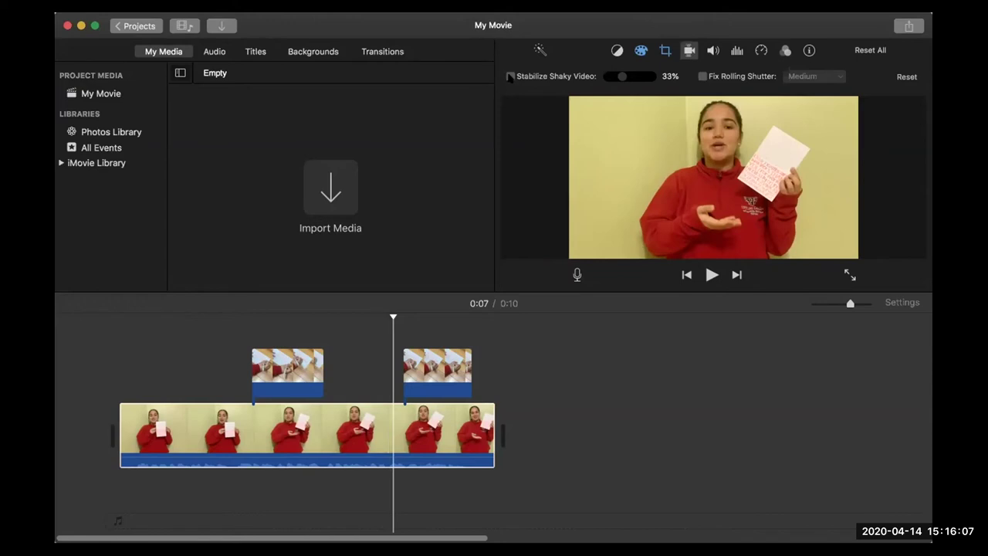
pyautogui.click(509, 76)
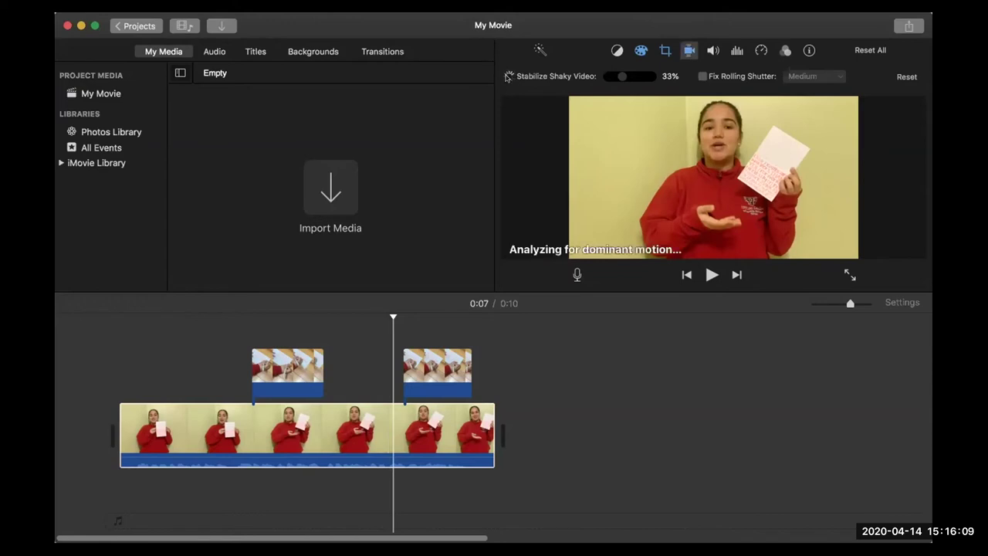
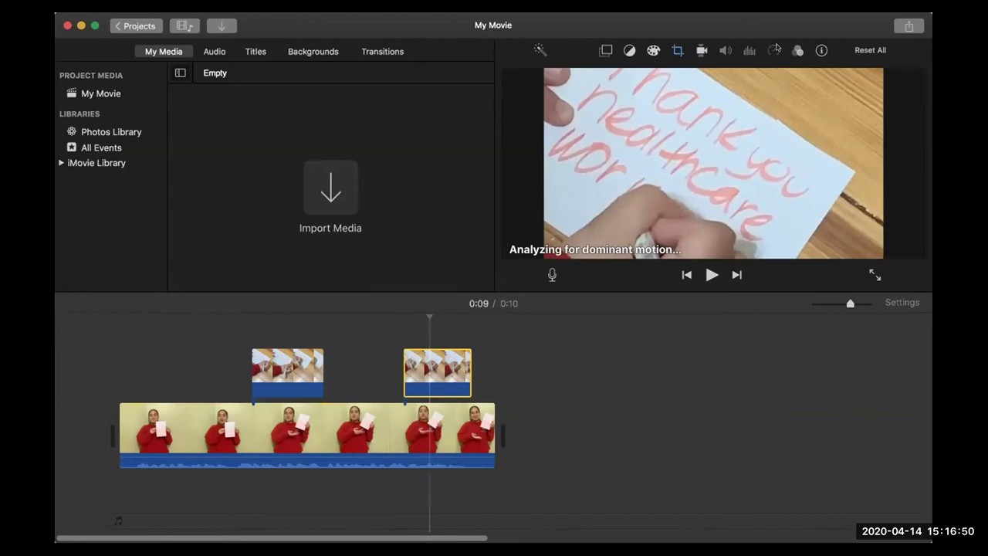
# Set the second card-writing cutaway's speed to Fast at 2x, comparing it with 4x, and play the movie from the cutaway's start
pyautogui.click(774, 50)
pyautogui.click(570, 78)
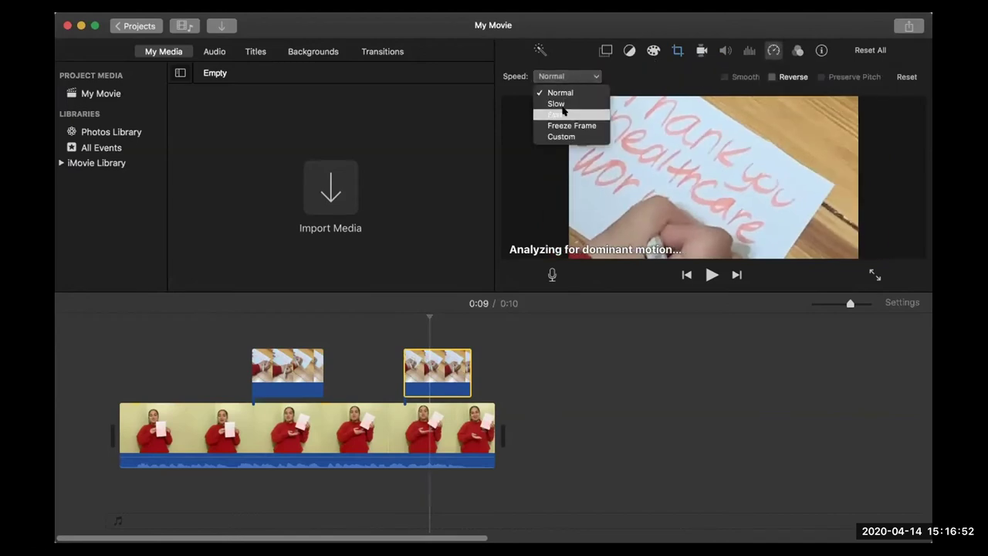
pyautogui.click(540, 113)
pyautogui.click(645, 76)
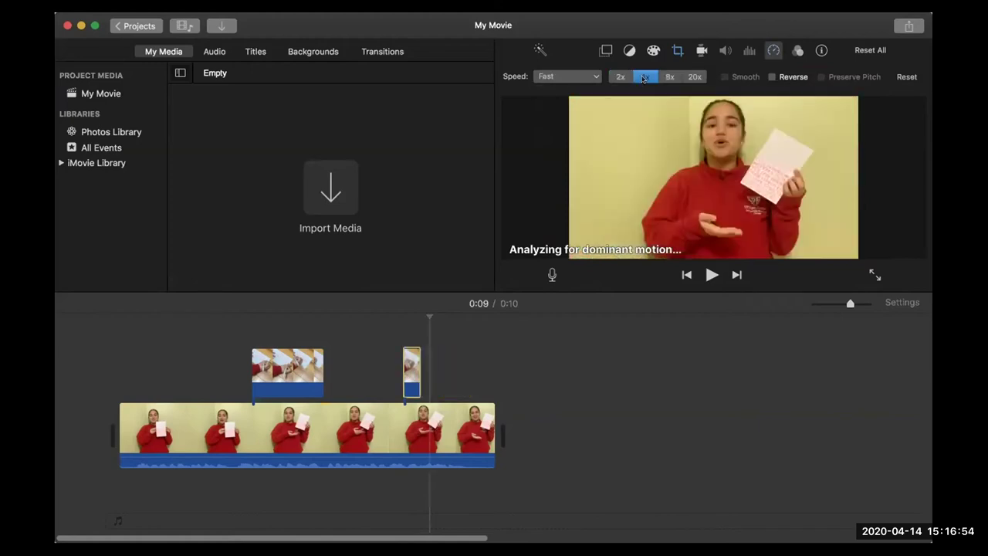
pyautogui.click(616, 77)
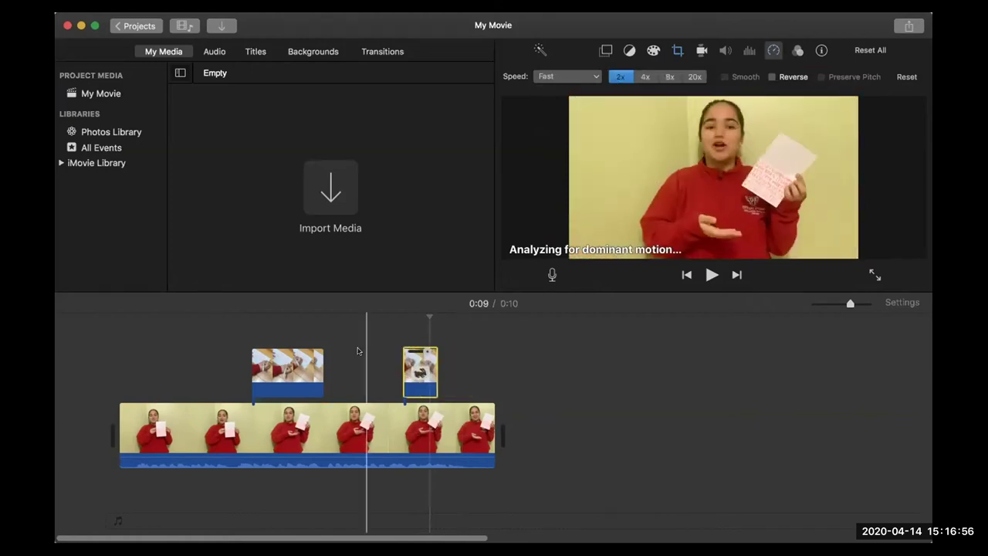
pyautogui.click(401, 328)
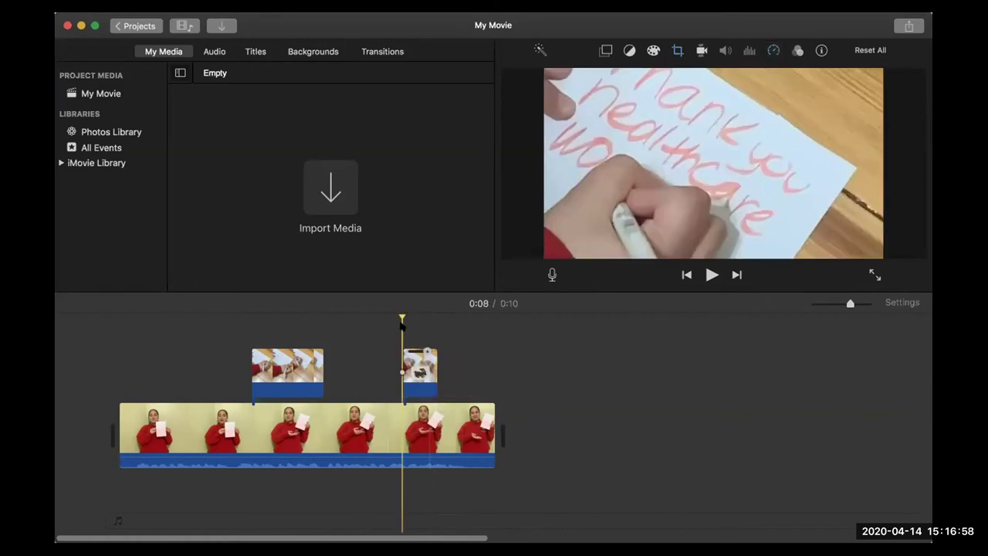
pyautogui.press('space')
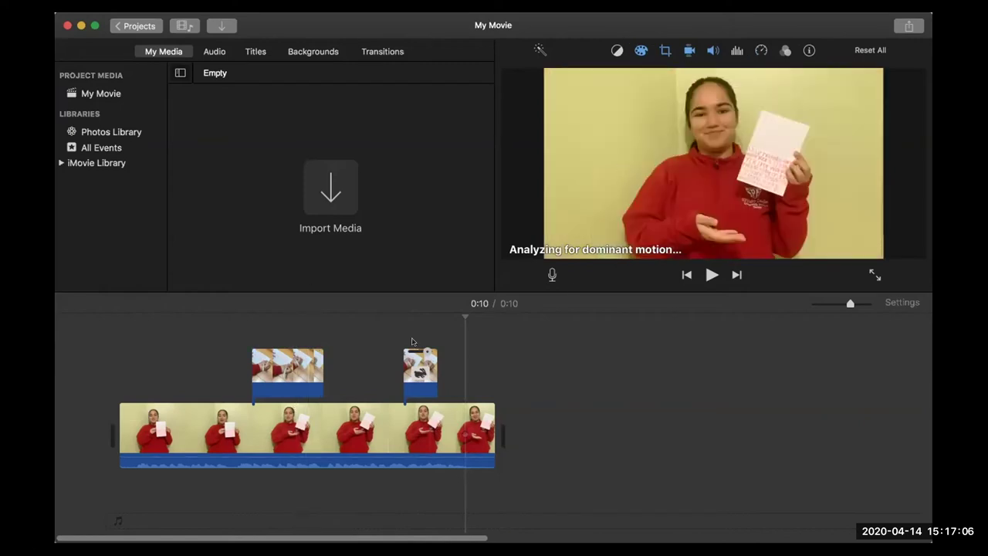
# Reverse the playback of the sped-up second card-writing cutaway
pyautogui.click(417, 369)
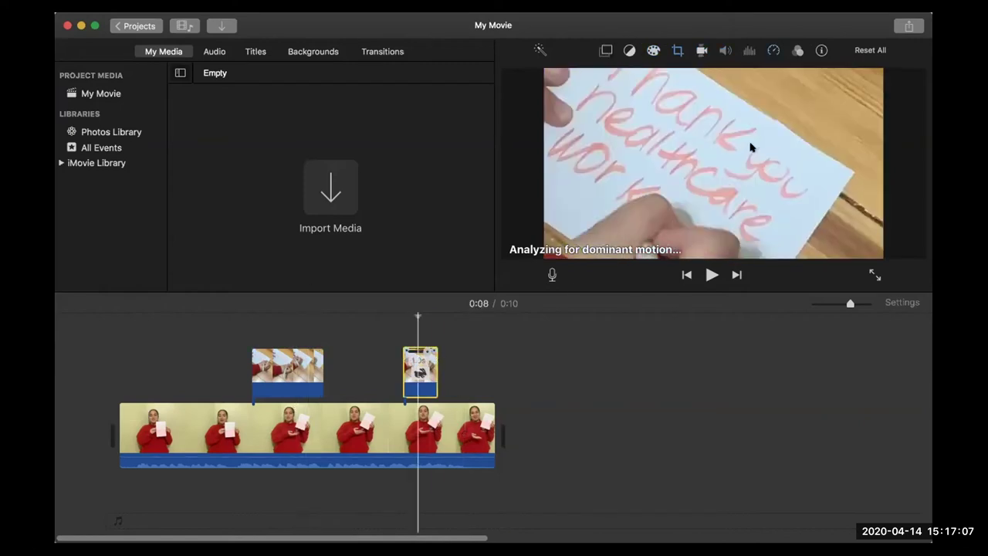
pyautogui.click(773, 51)
pyautogui.click(587, 77)
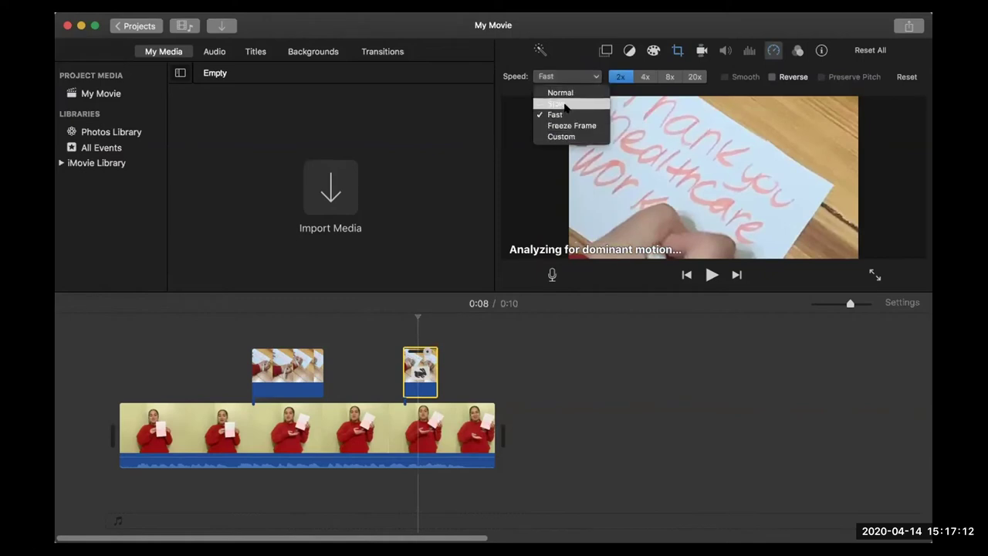
pyautogui.click(770, 78)
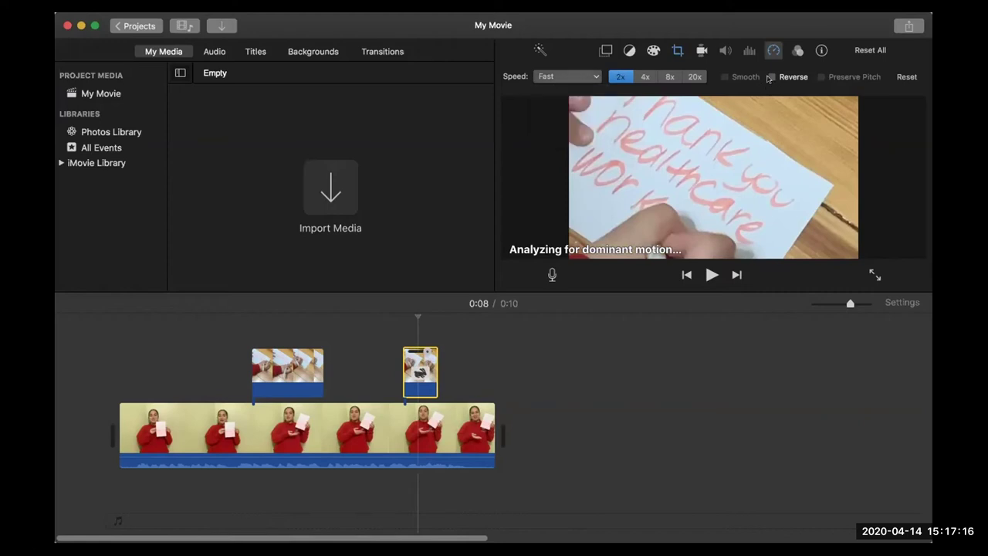
pyautogui.click(772, 77)
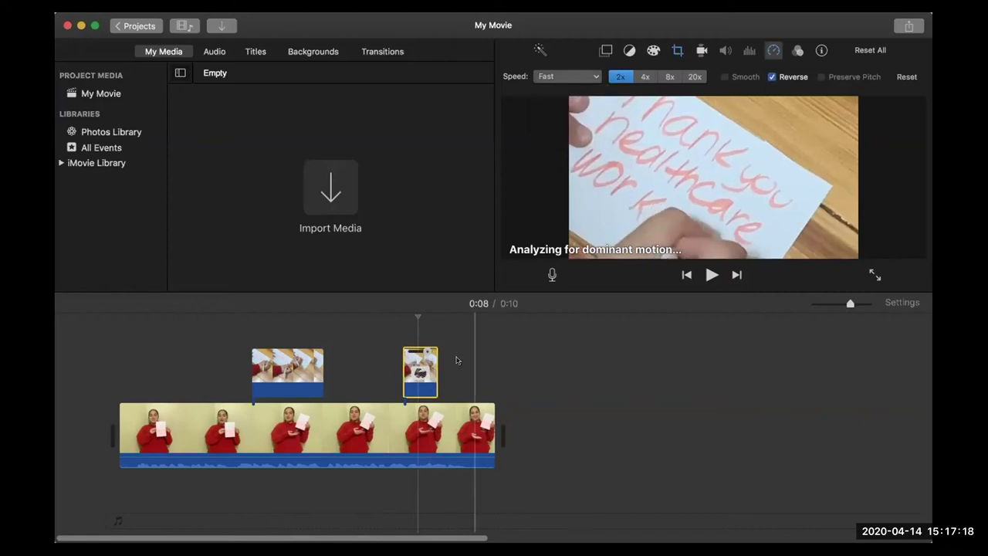
# Reverse the playback of the red-sweater clip and play the movie from near its start
pyautogui.click(345, 432)
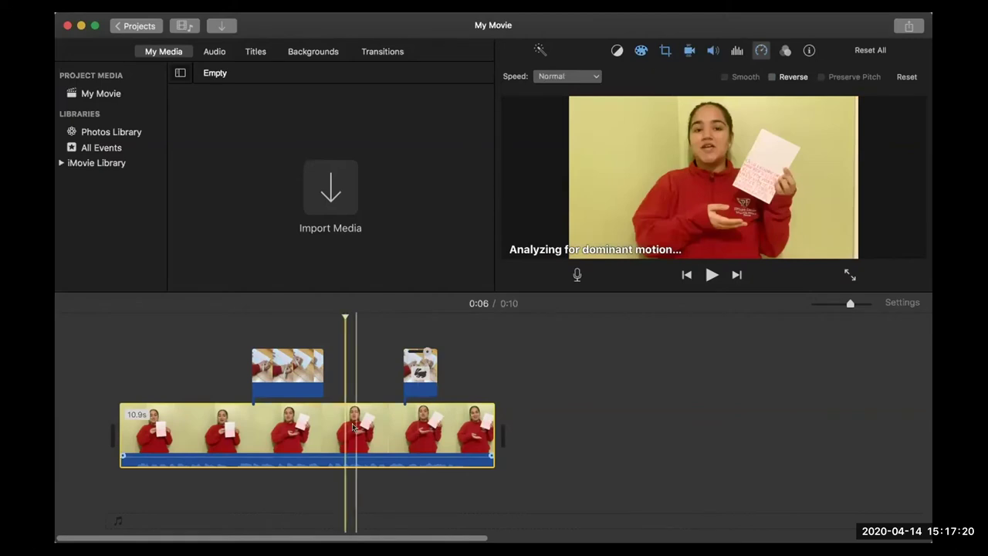
pyautogui.click(772, 78)
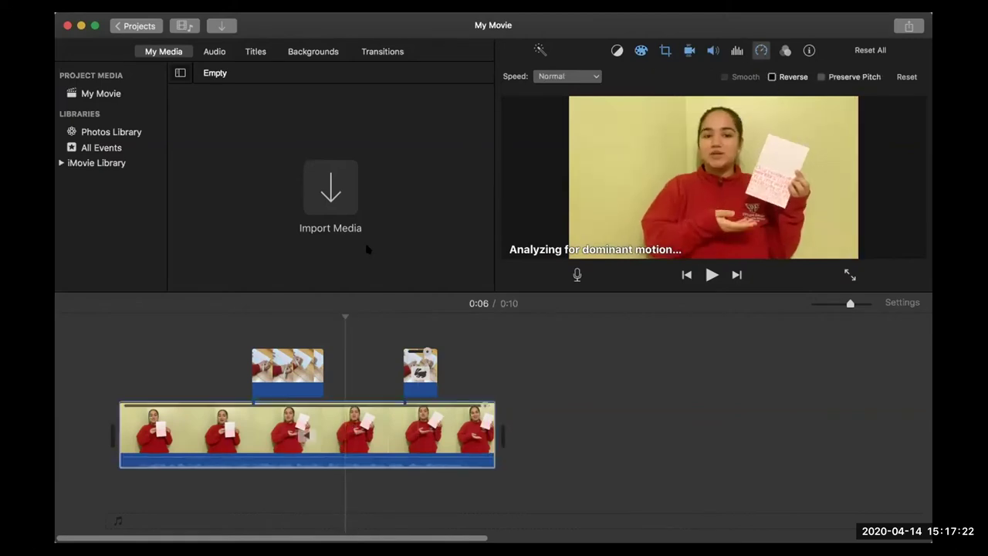
pyautogui.click(142, 318)
pyautogui.press('space')
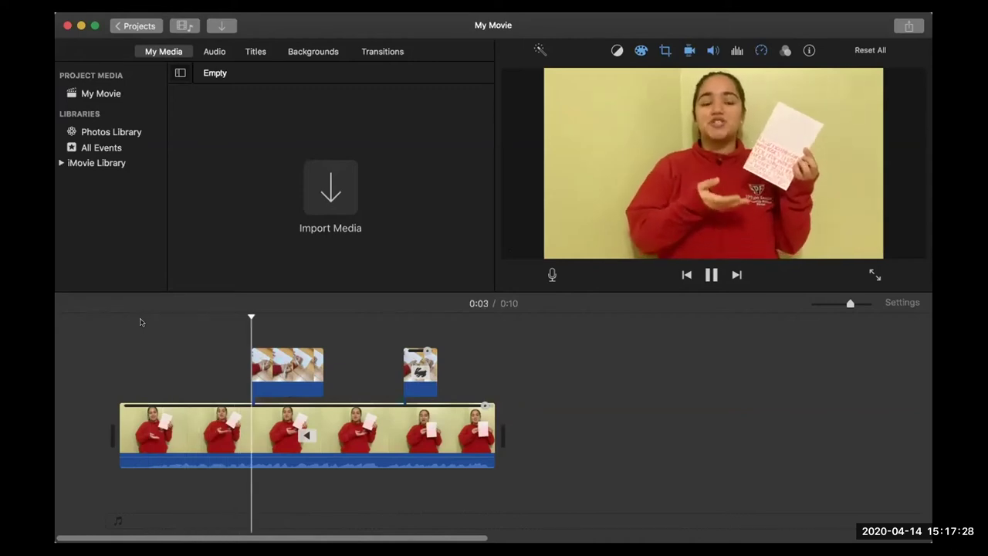
pyautogui.press('space')
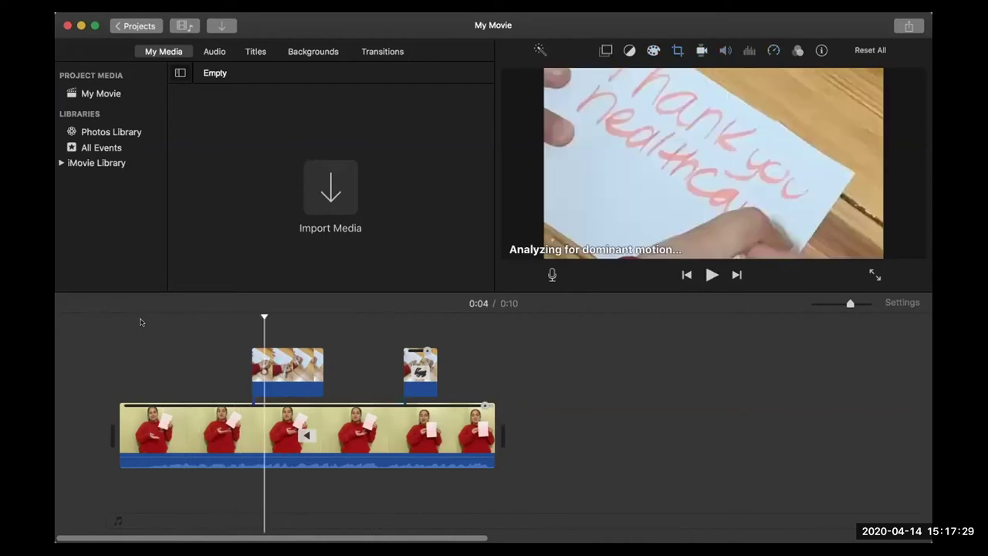
# Turn off reverse playback for the red-sweater clip and for the second card-writing cutaway
pyautogui.click(773, 51)
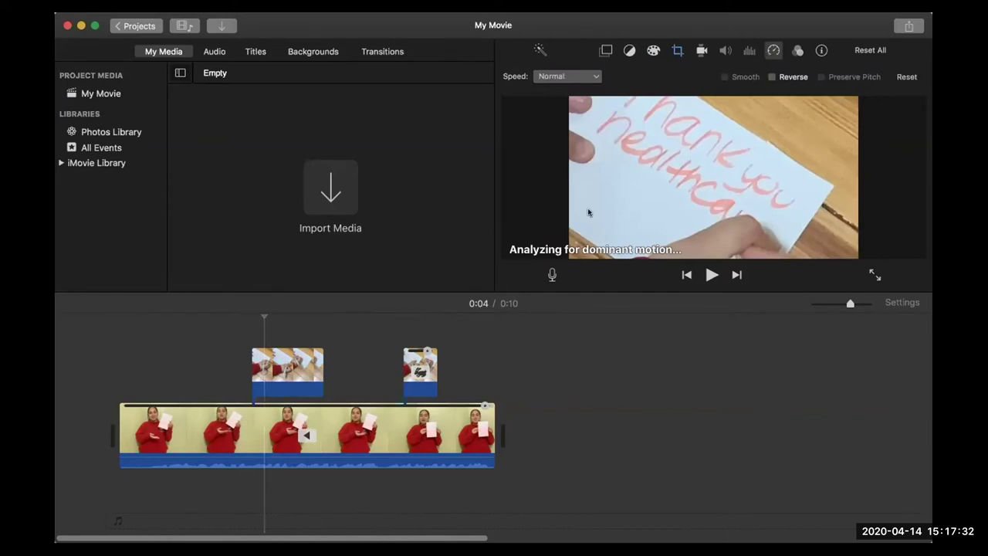
pyautogui.click(283, 438)
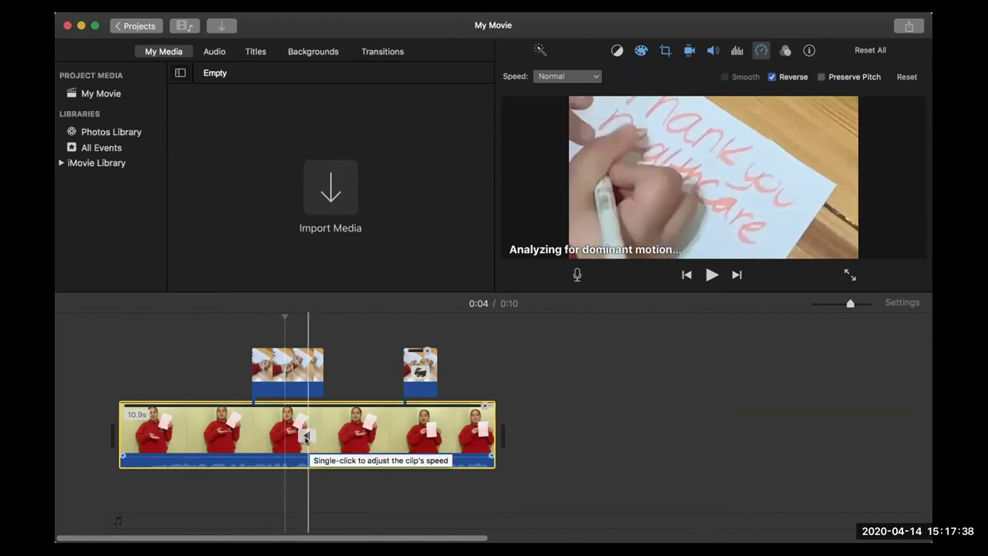
pyautogui.click(769, 77)
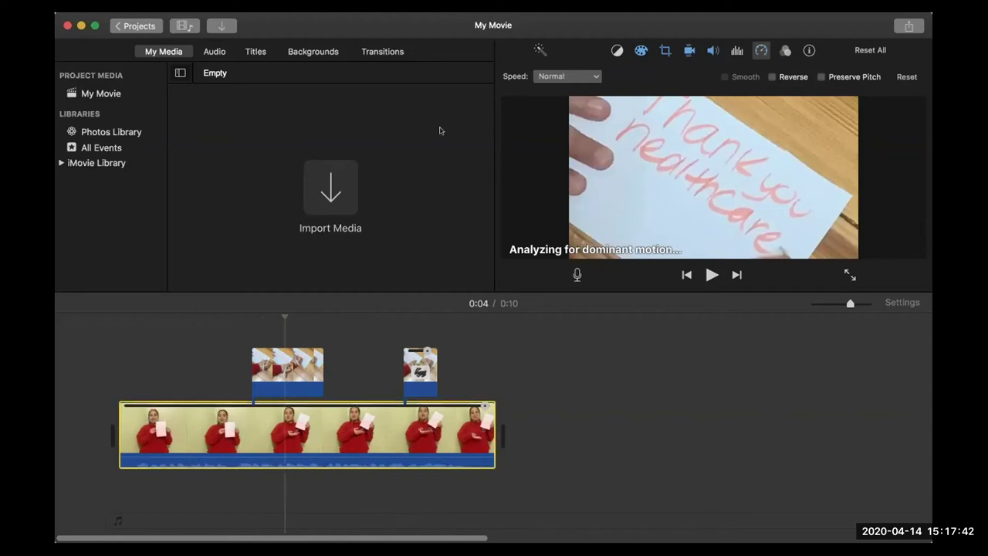
pyautogui.click(419, 371)
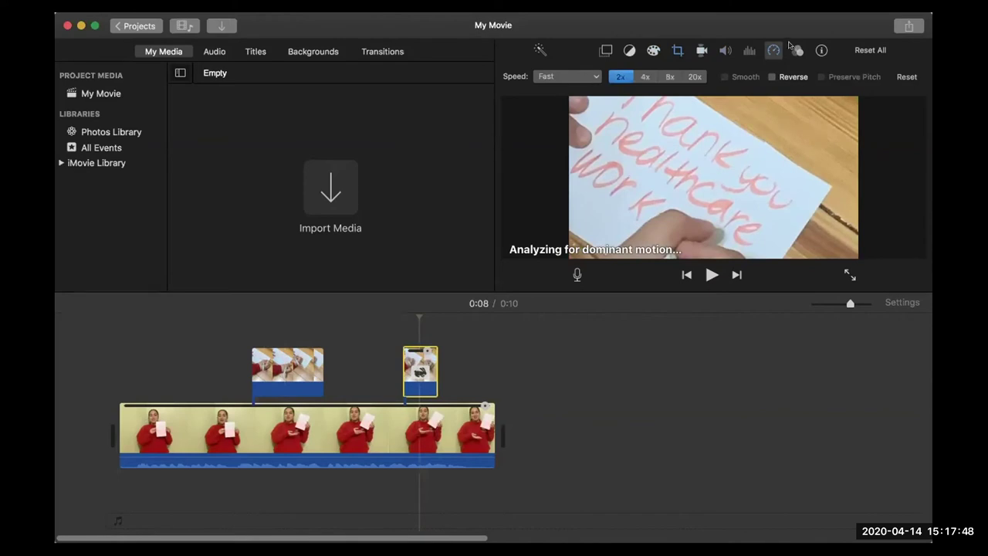
# Examine the clip filters available for the second card-writing cutaway without applying one
pyautogui.click(798, 51)
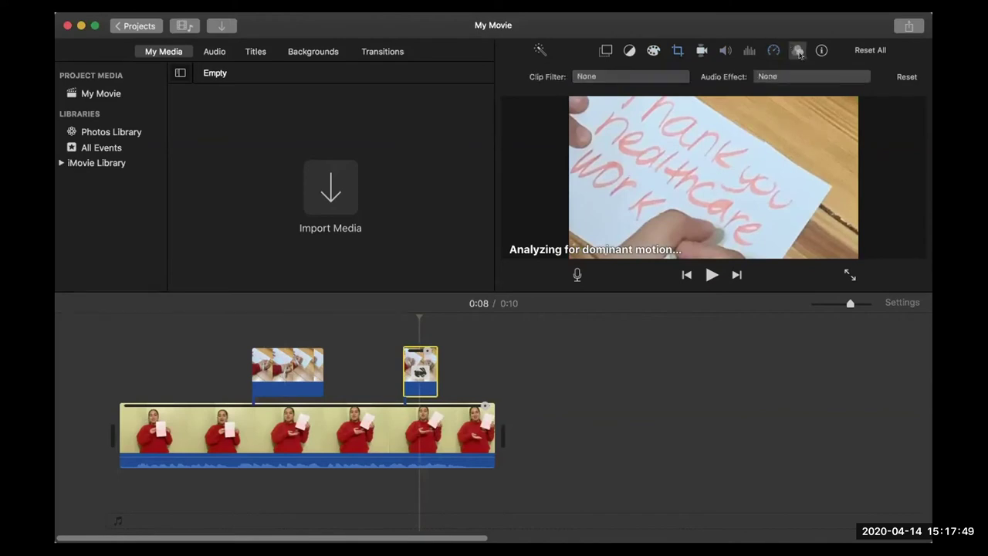
pyautogui.click(636, 77)
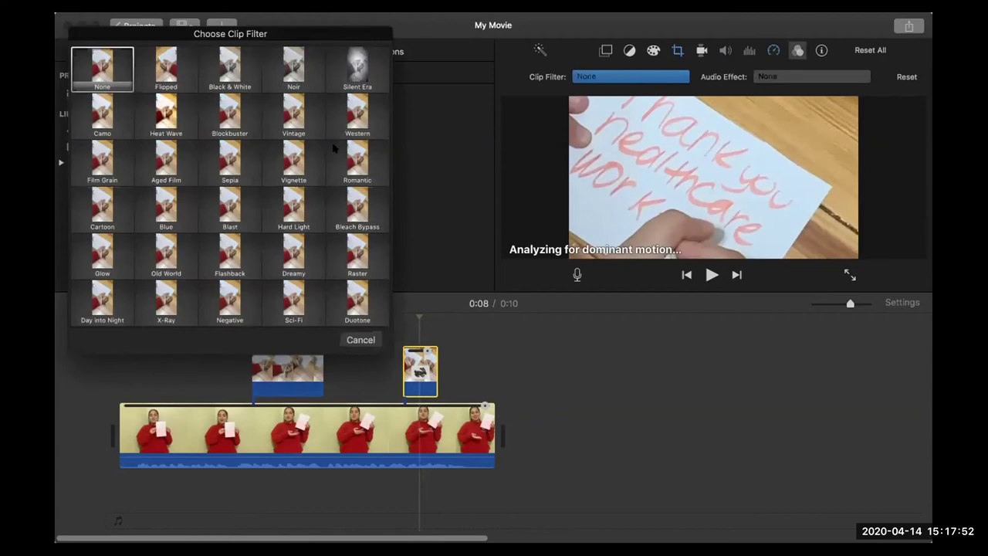
pyautogui.moveTo(250, 34); pyautogui.dragTo(662, 115)
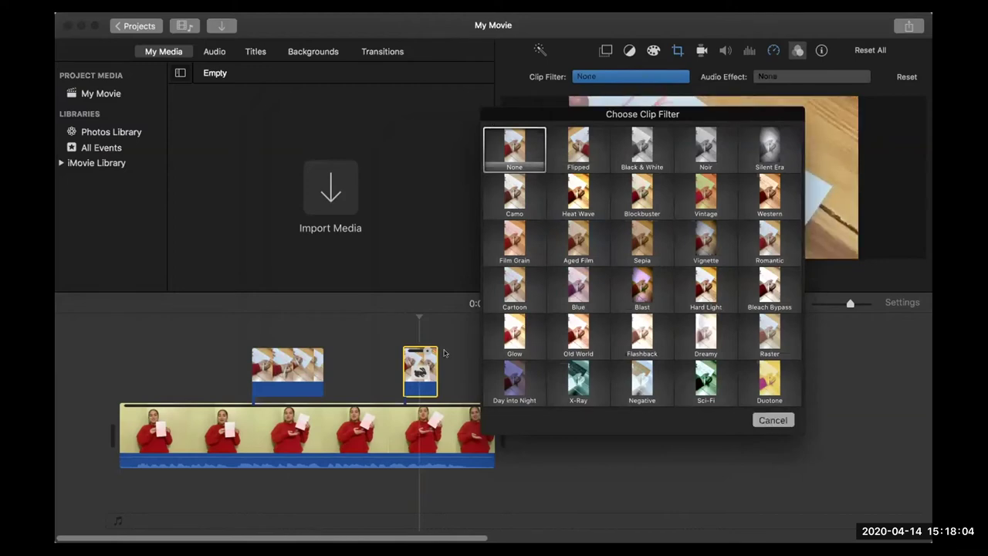
pyautogui.click(771, 421)
# Apply the Negative clip filter to the red-sweater clip
pyautogui.click(142, 345)
pyautogui.click(786, 51)
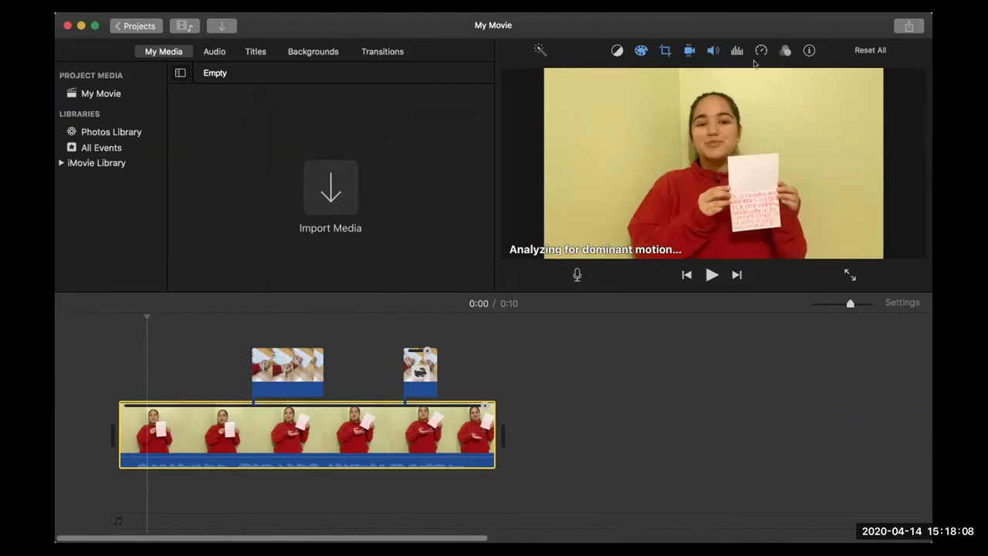
pyautogui.click(786, 51)
pyautogui.click(591, 75)
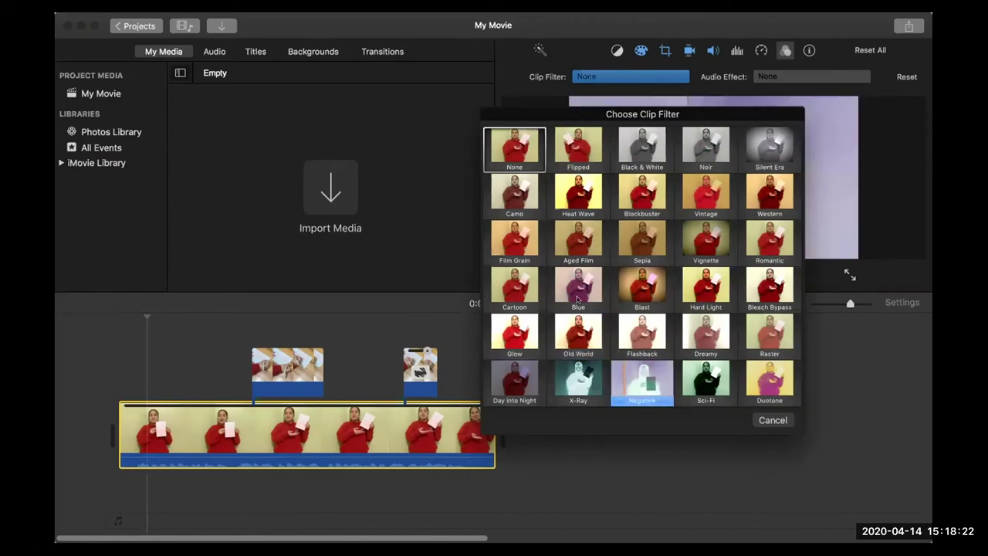
pyautogui.press('Return')
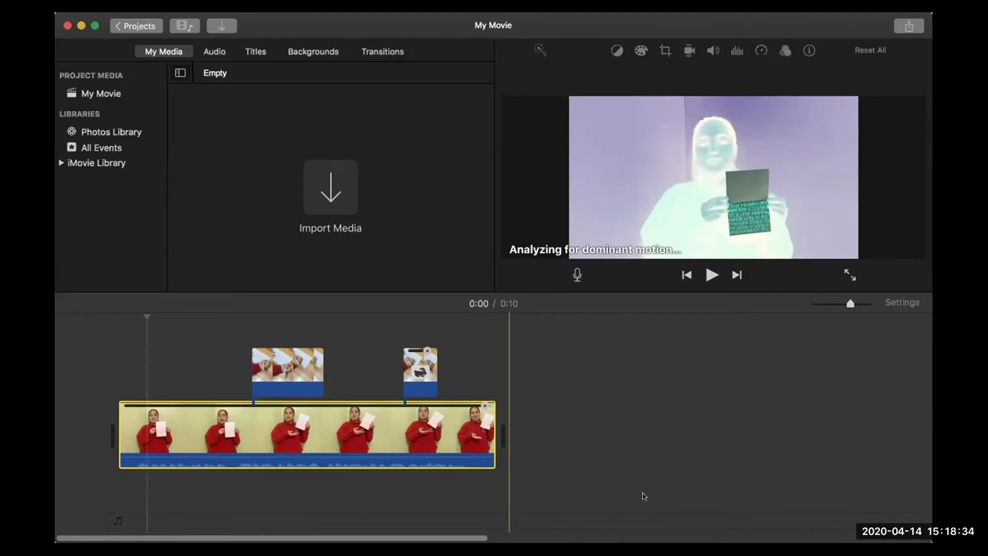
pyautogui.click(621, 423)
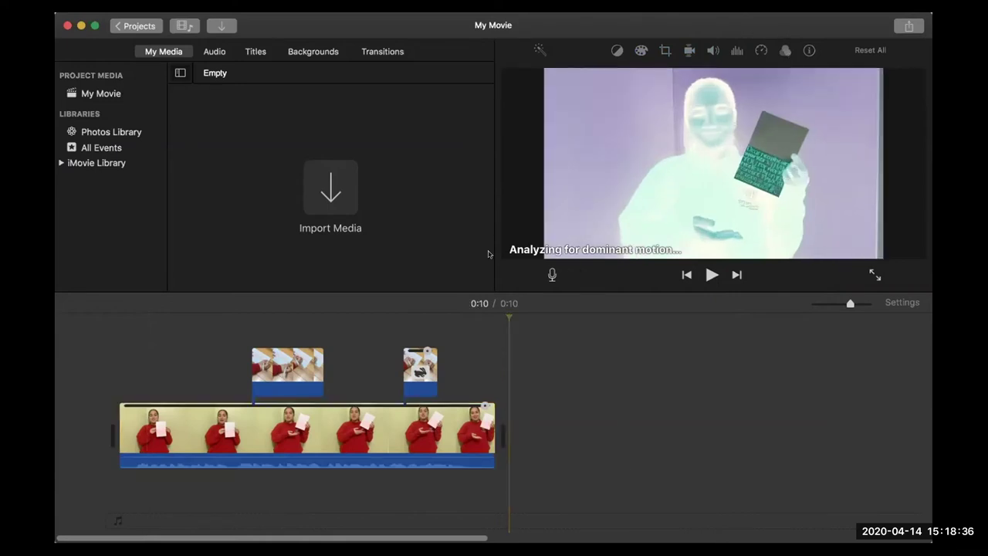
# Change the red-sweater clip's filter to Vintage and turn off its shaky-video stabilization
pyautogui.click(406, 420)
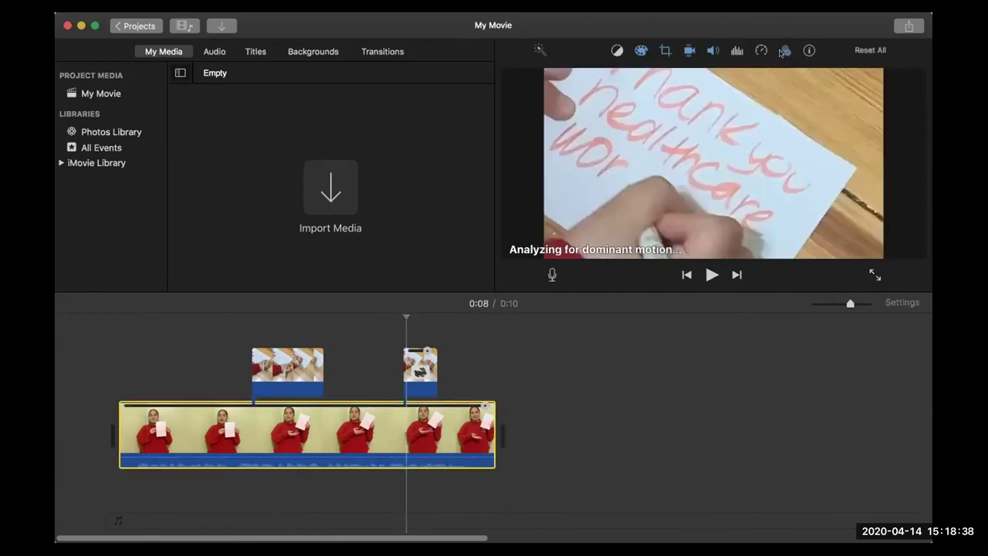
pyautogui.click(783, 51)
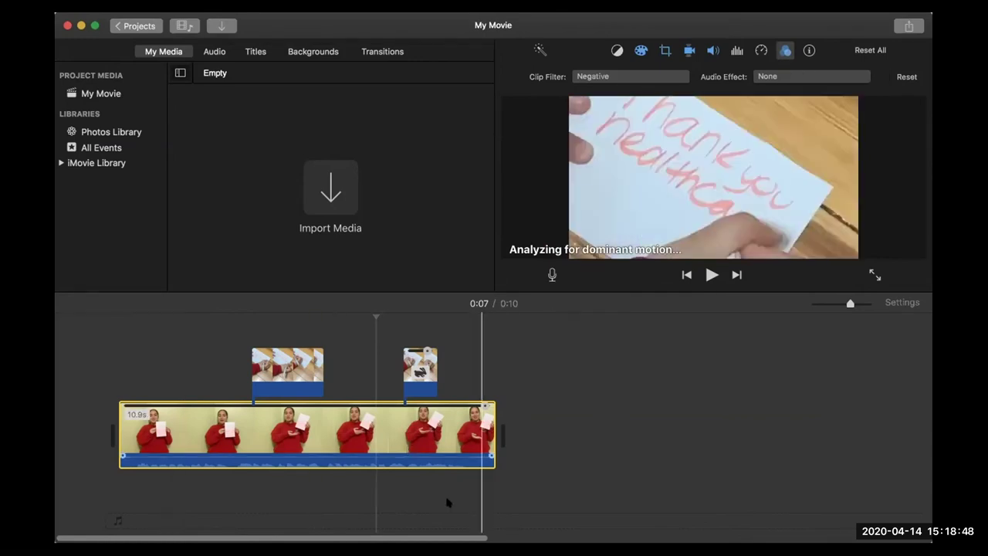
pyautogui.click(639, 75)
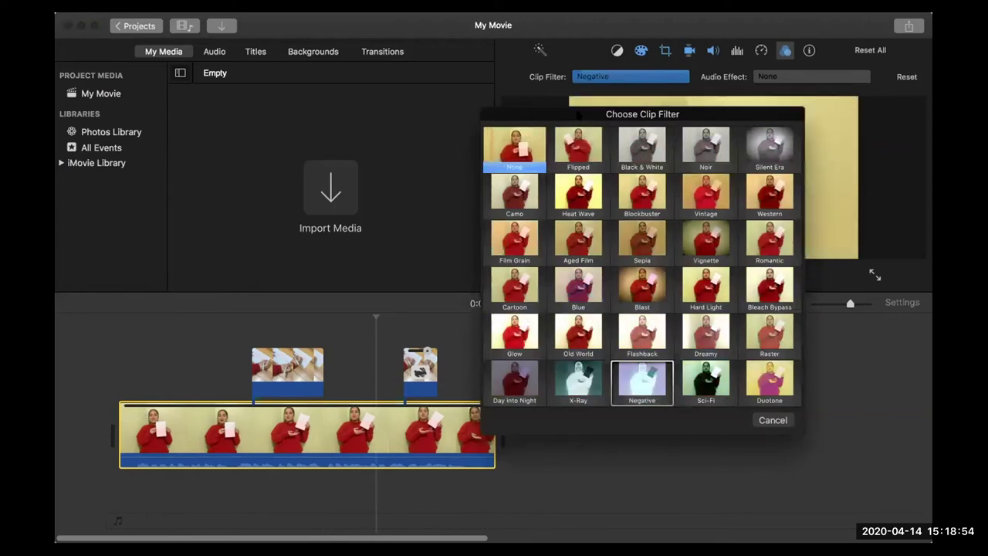
pyautogui.click(704, 192)
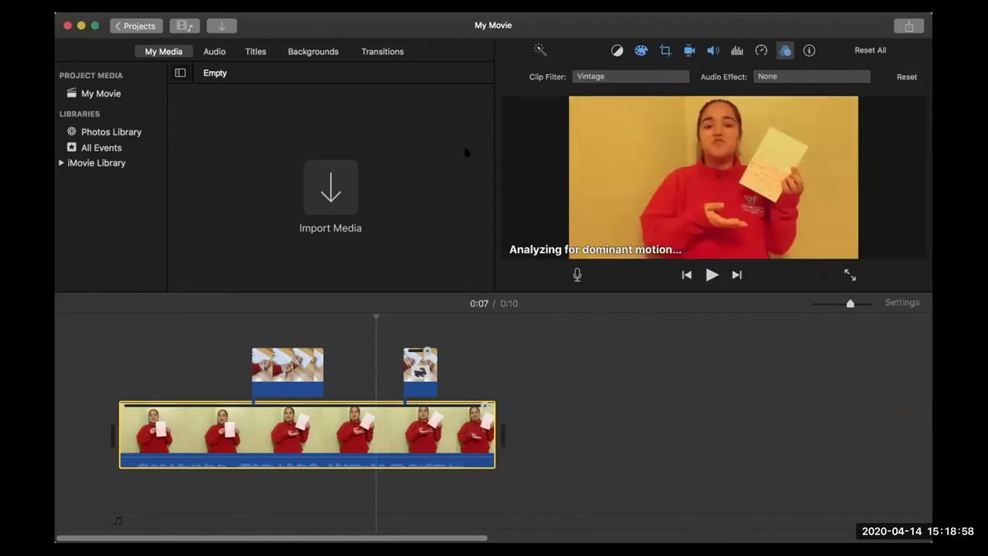
pyautogui.click(689, 51)
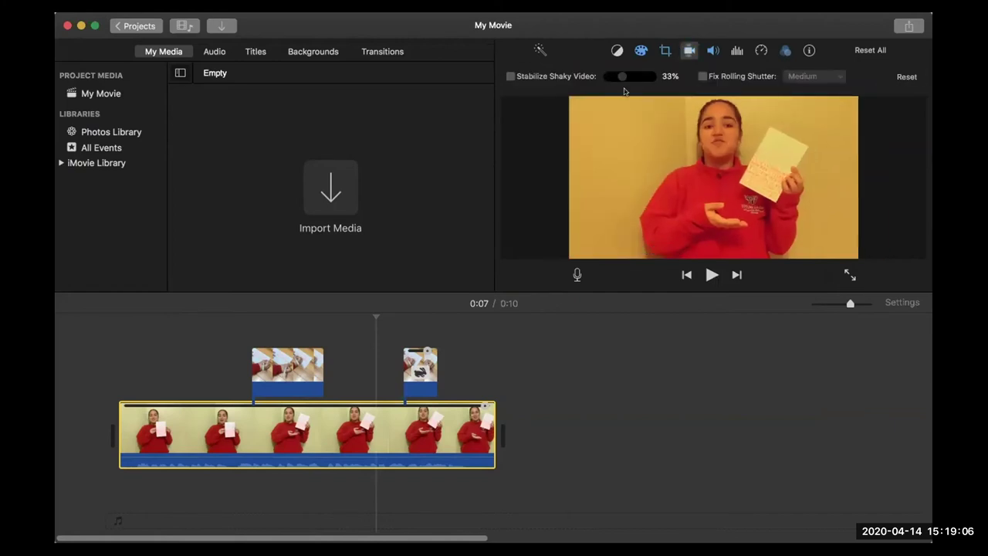
# Examine the red-sweater clip's information and the available audio effects without applying one
pyautogui.click(803, 49)
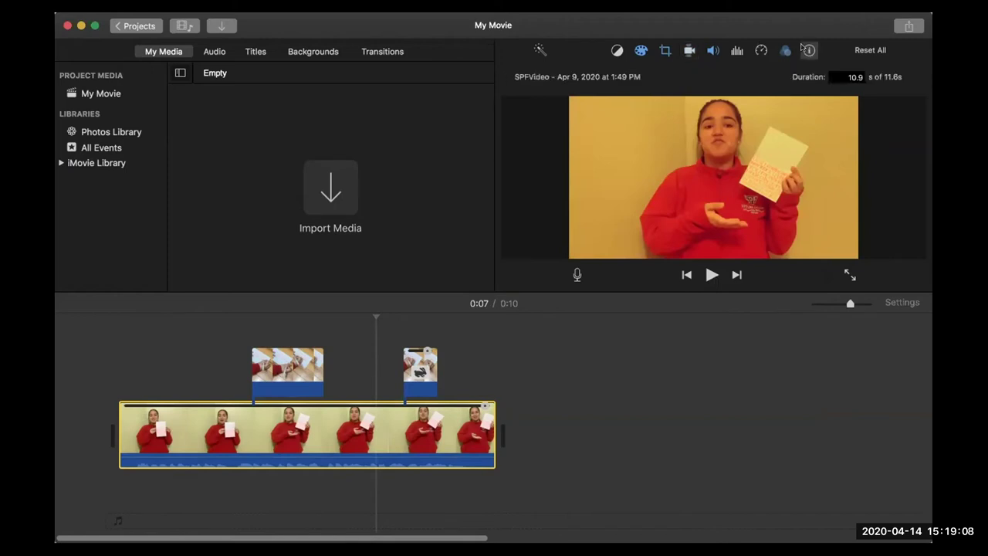
pyautogui.click(784, 51)
pyautogui.click(787, 75)
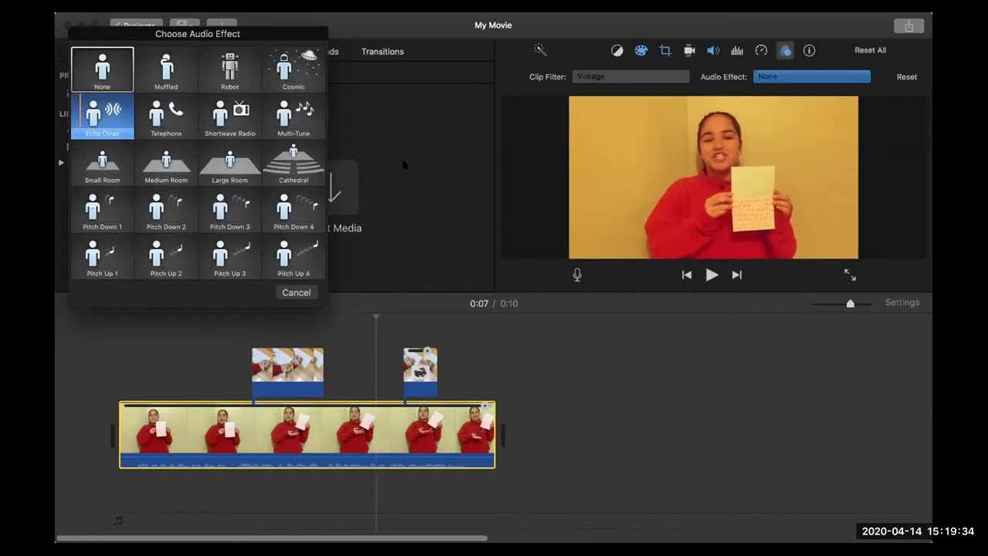
pyautogui.click(298, 292)
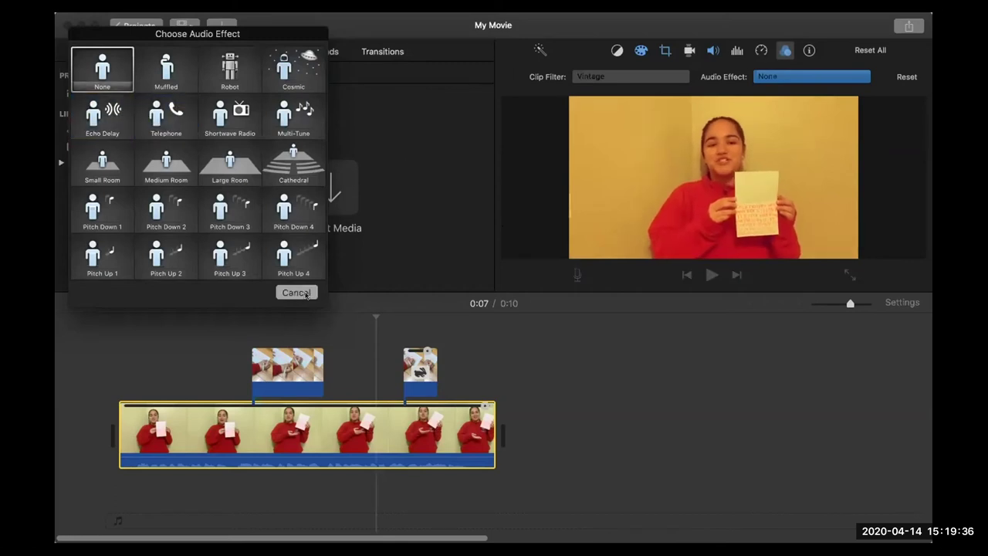
pyautogui.click(386, 432)
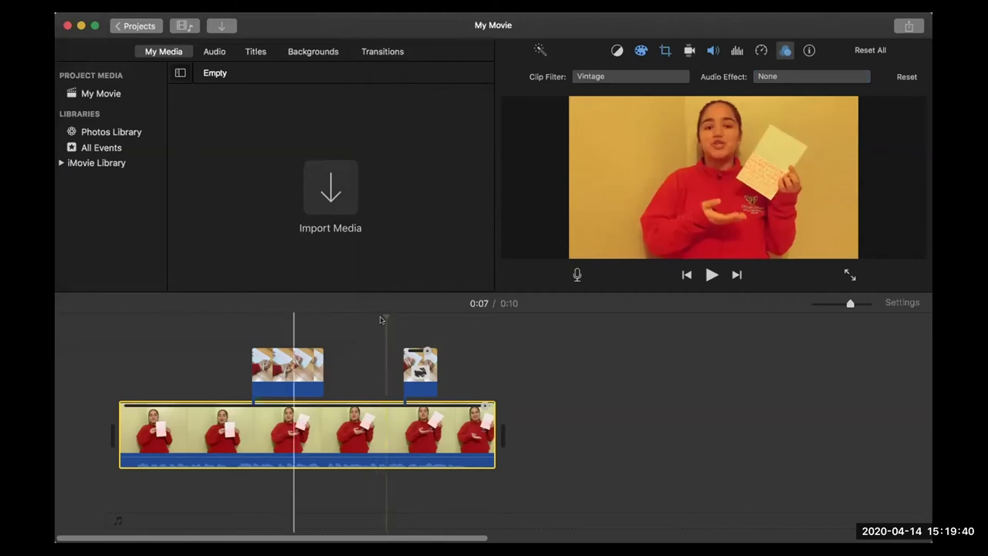
# Look through the timeline at several points, including the second card-writing cutaway and the end of the red-sweater clip
pyautogui.moveTo(306, 317); pyautogui.dragTo(189, 326)
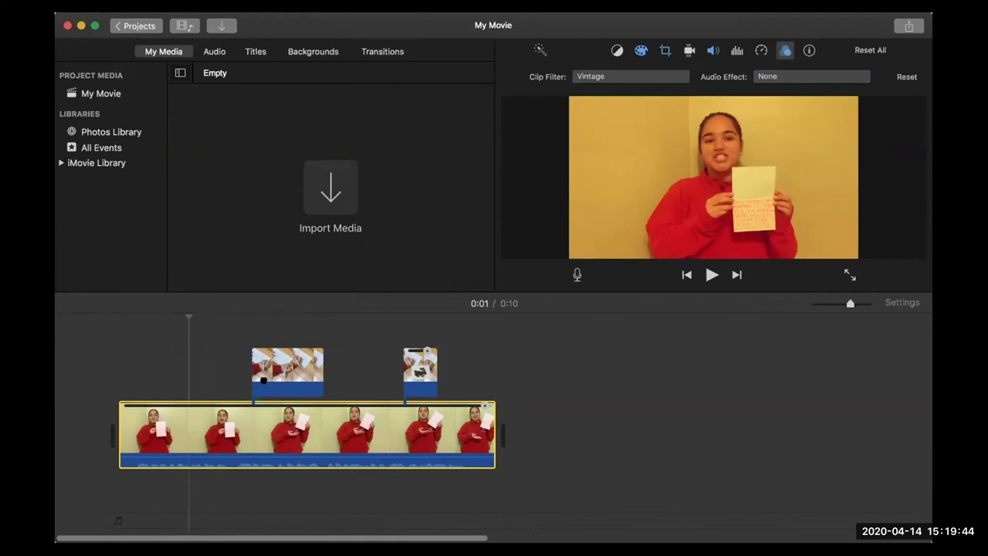
pyautogui.click(229, 347)
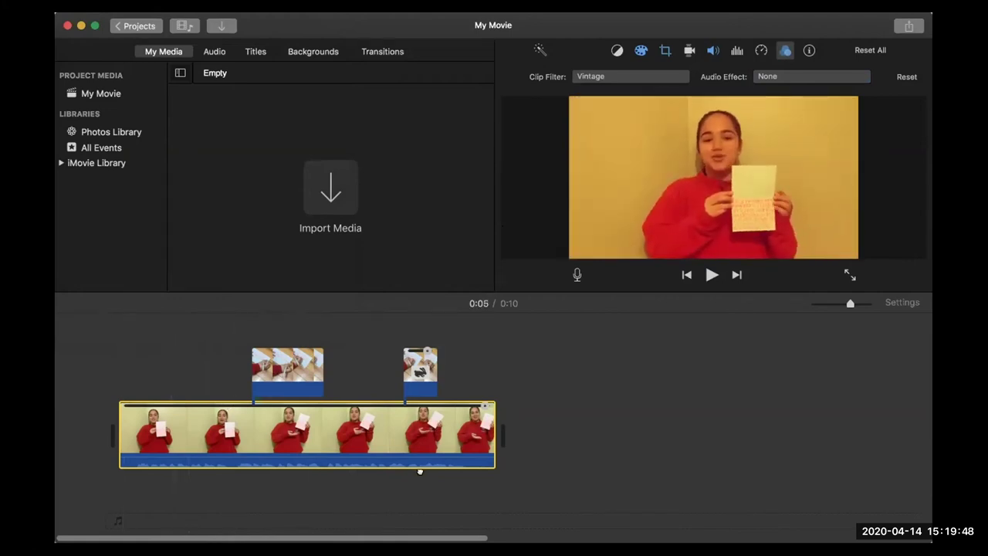
pyautogui.click(412, 365)
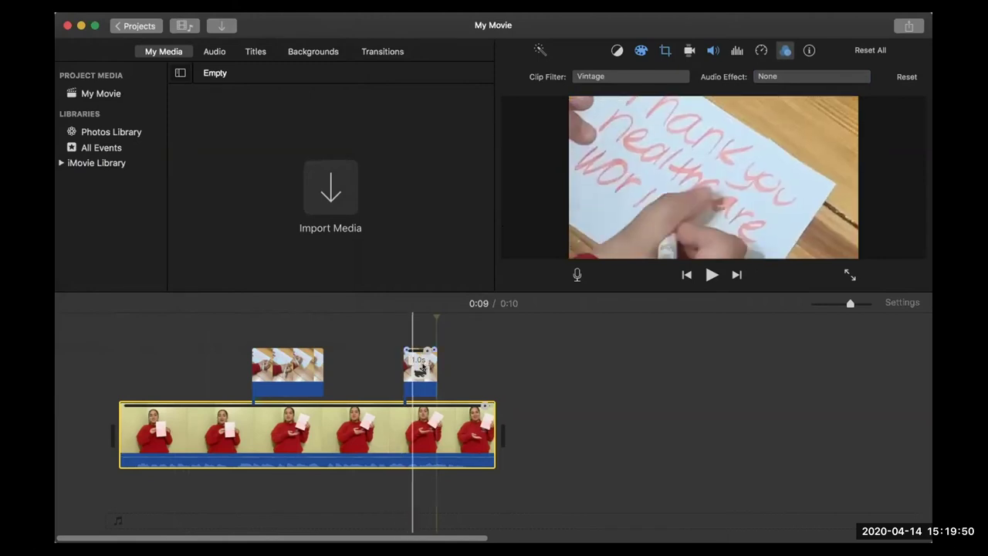
pyautogui.click(420, 368)
pyautogui.click(390, 367)
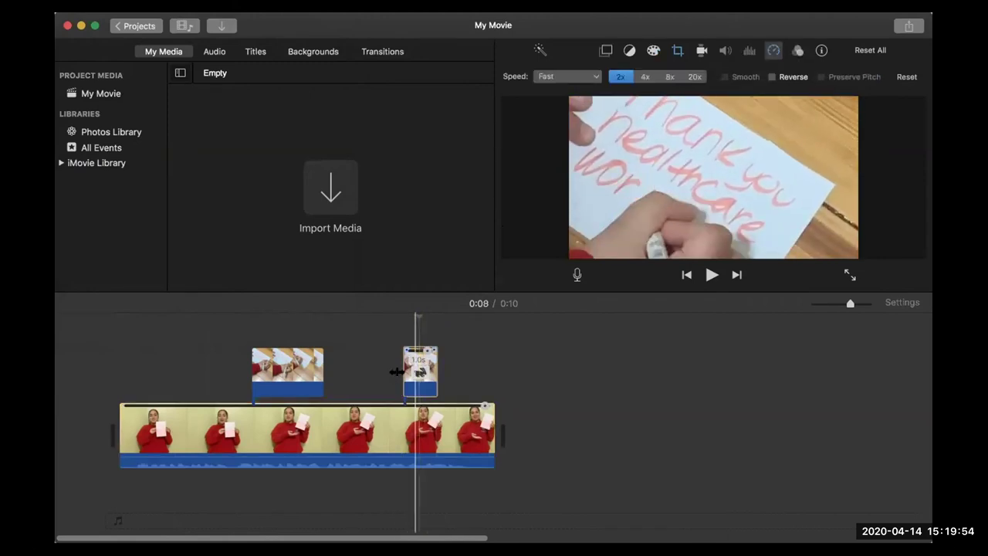
pyautogui.click(446, 419)
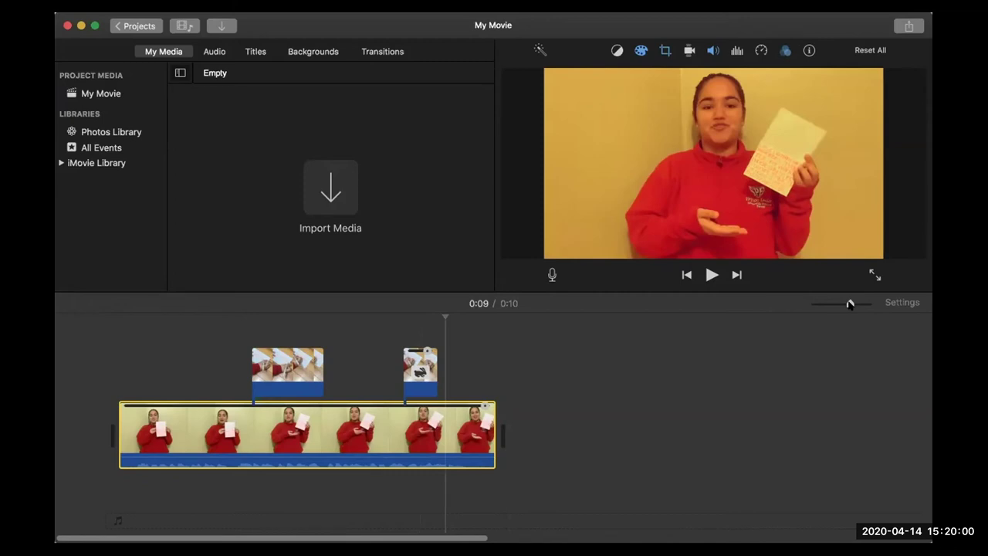
pyautogui.moveTo(851, 303)
pyautogui.mouseDown()
pyautogui.moveTo(842, 304)
pyautogui.moveTo(850, 303)
pyautogui.mouseUp()
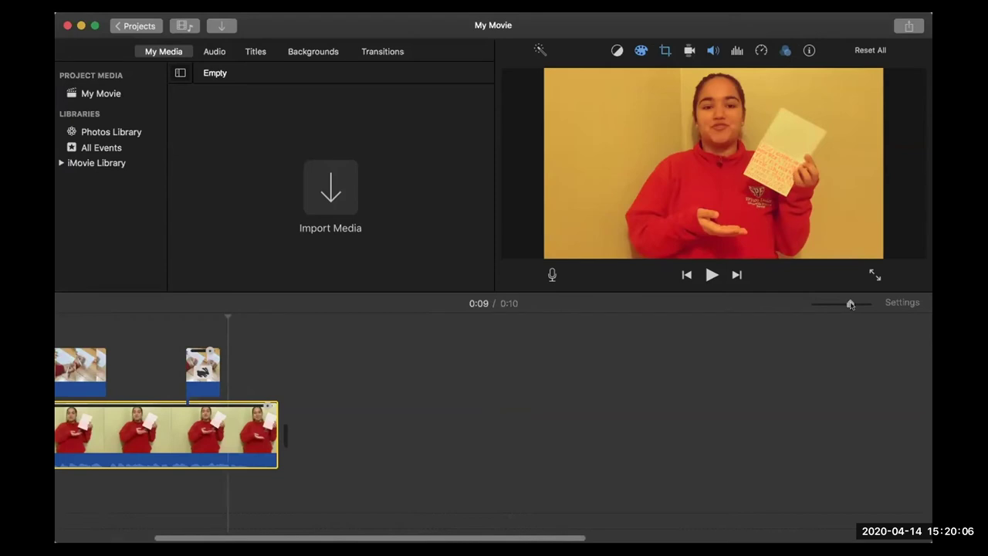
pyautogui.hscroll(-2, 355, 475)
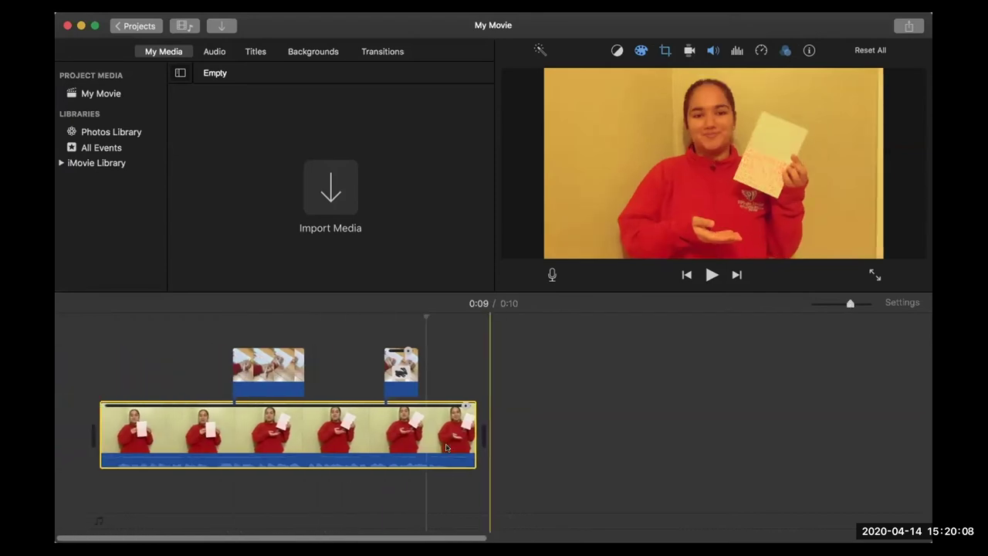
# Play the movie briefly after the second cutaway, then from the beginning until just before the first cutaway
pyautogui.click(418, 319)
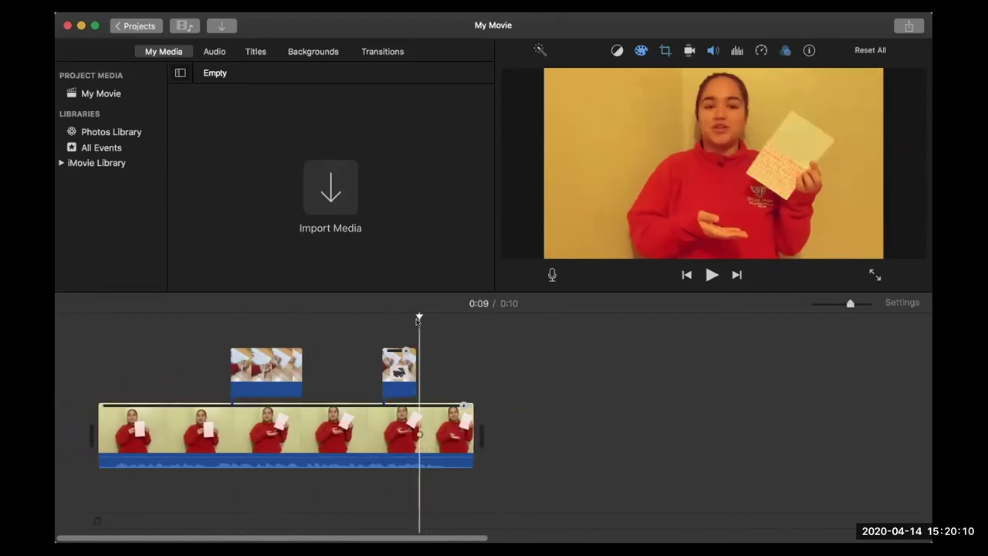
pyautogui.press('space')
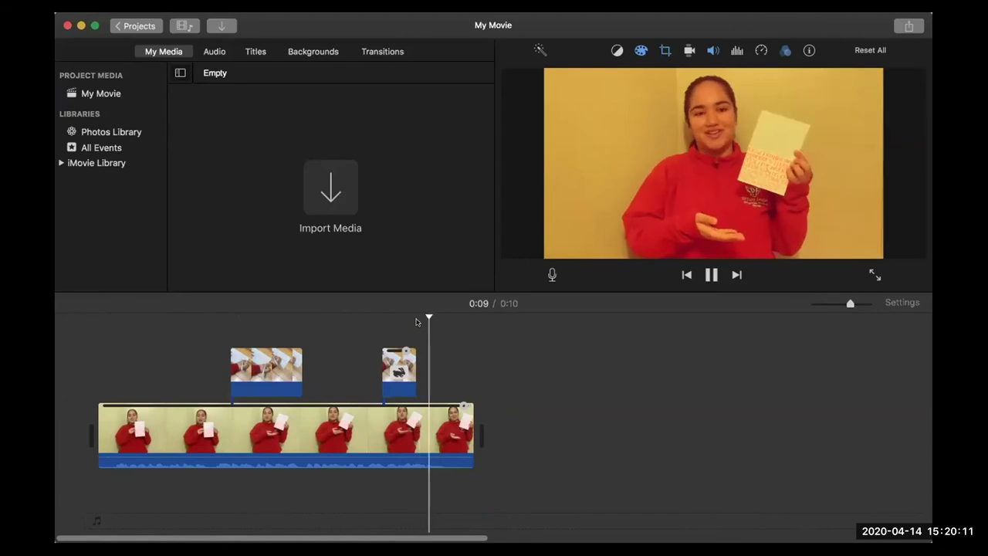
pyautogui.click(106, 350)
pyautogui.press('space')
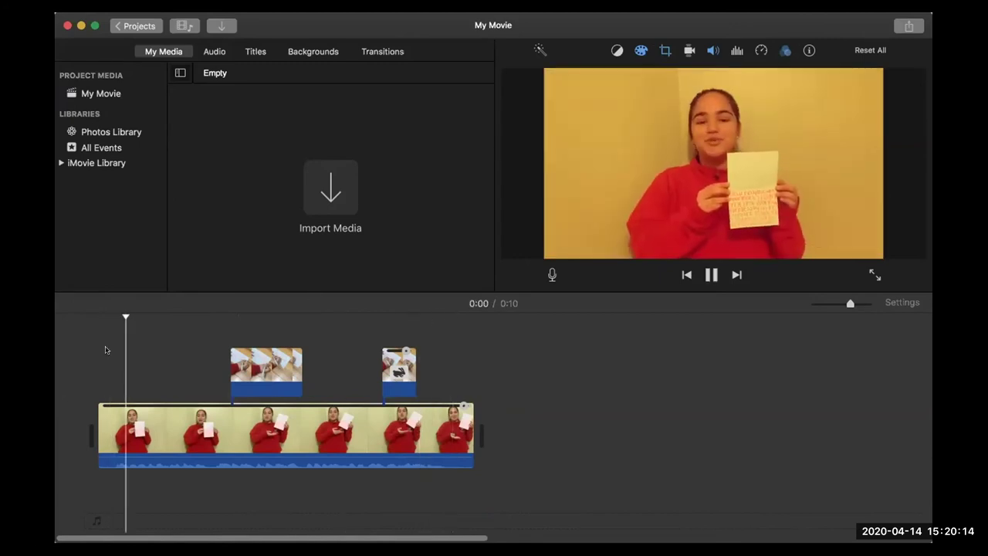
pyautogui.press('space')
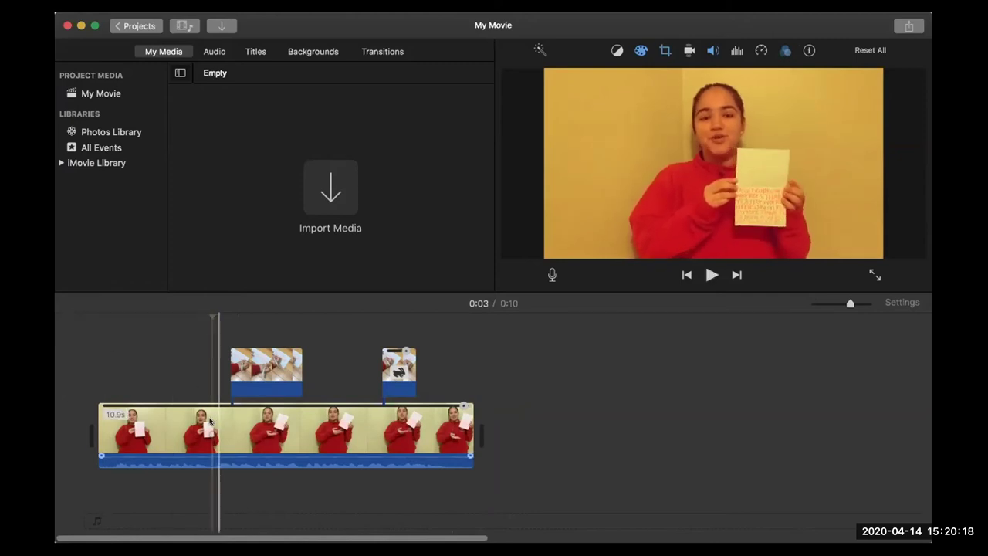
# Split the red-sweater clip at about 3 seconds, just before the first card-writing cutaway
pyautogui.click(209, 420)
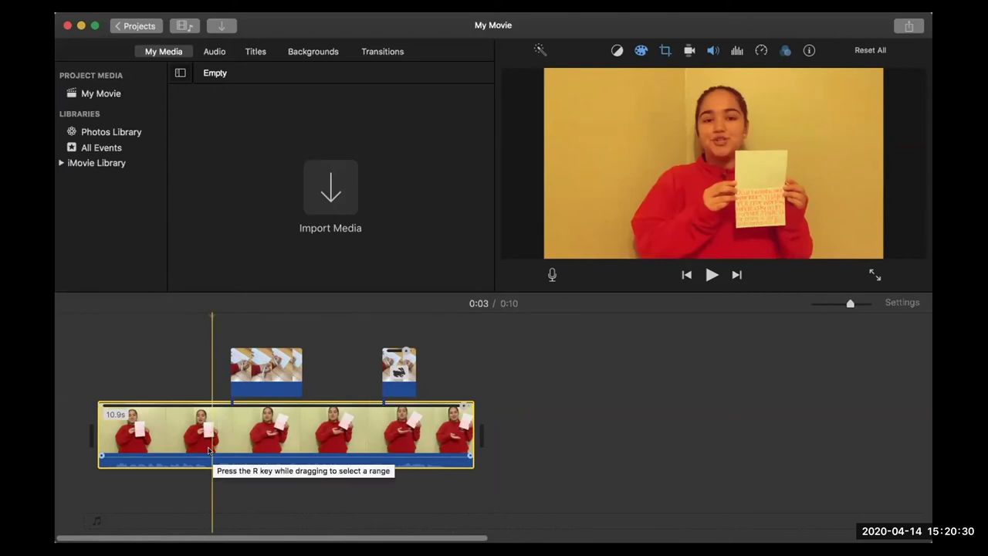
pyautogui.click(209, 450)
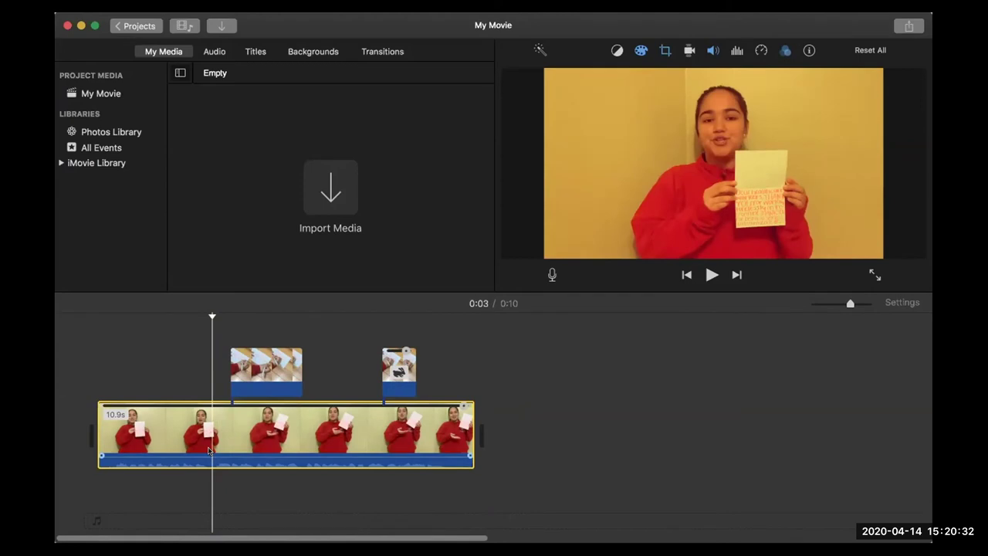
pyautogui.press('super+b')
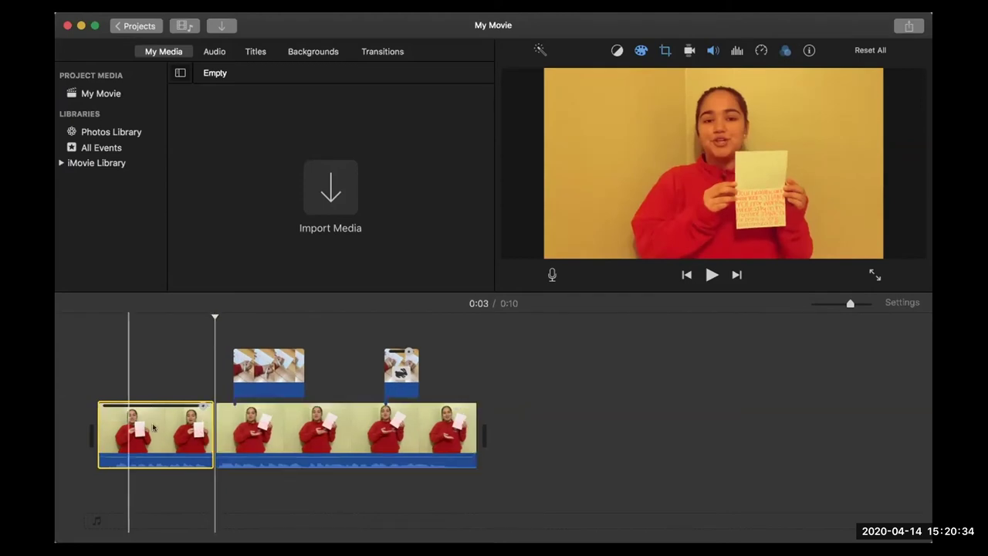
# Apply the Robot audio effect to the first part of the split red-sweater clip
pyautogui.click(149, 432)
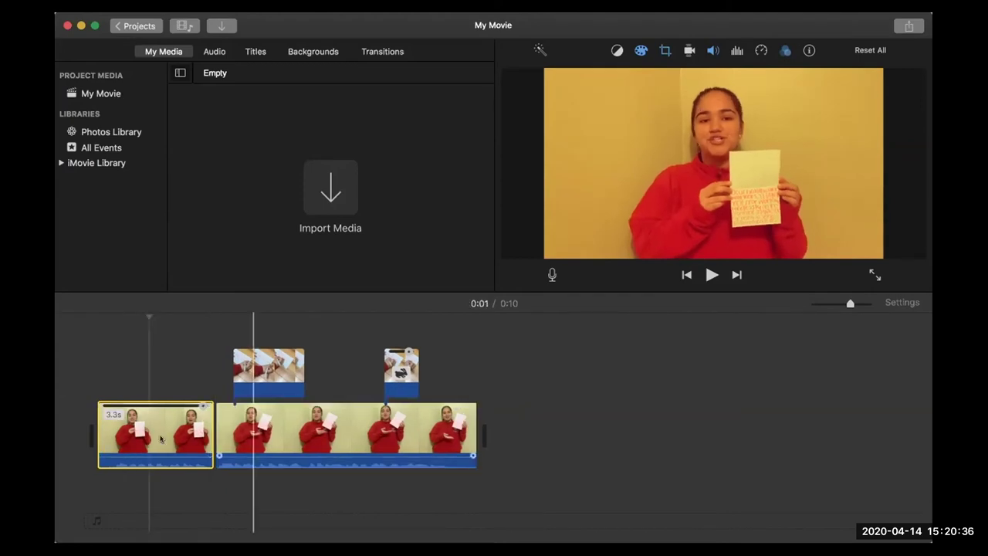
pyautogui.press('super+r')
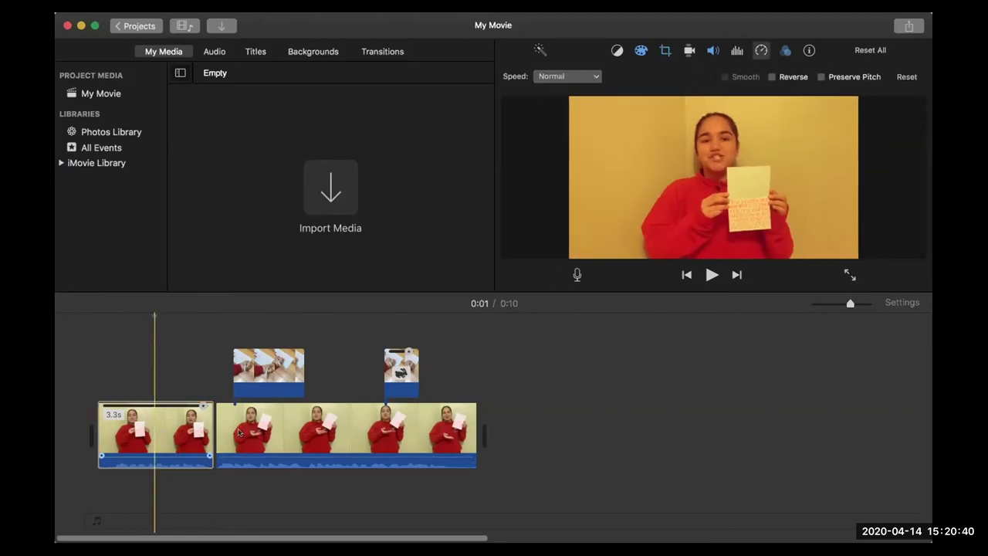
pyautogui.click(199, 426)
pyautogui.click(199, 426)
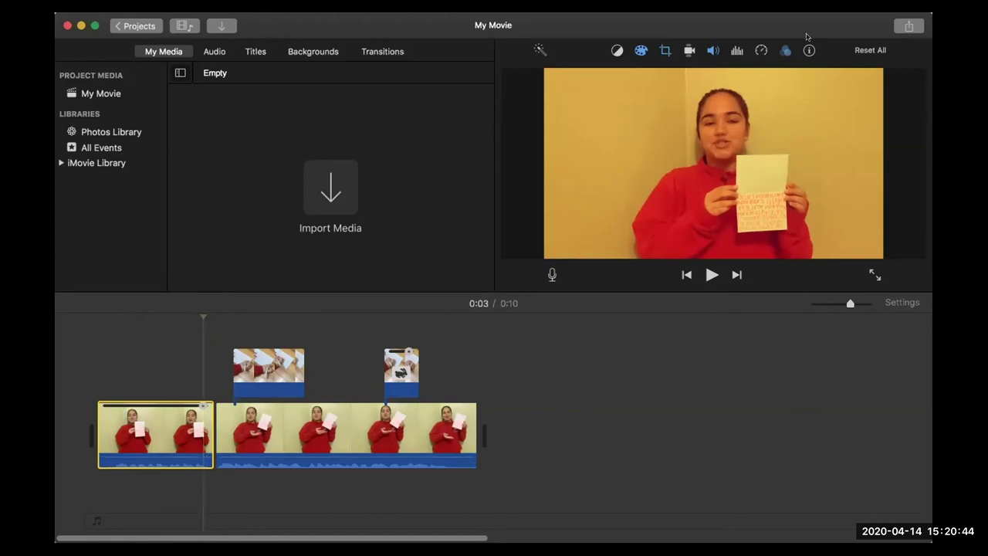
pyautogui.click(785, 50)
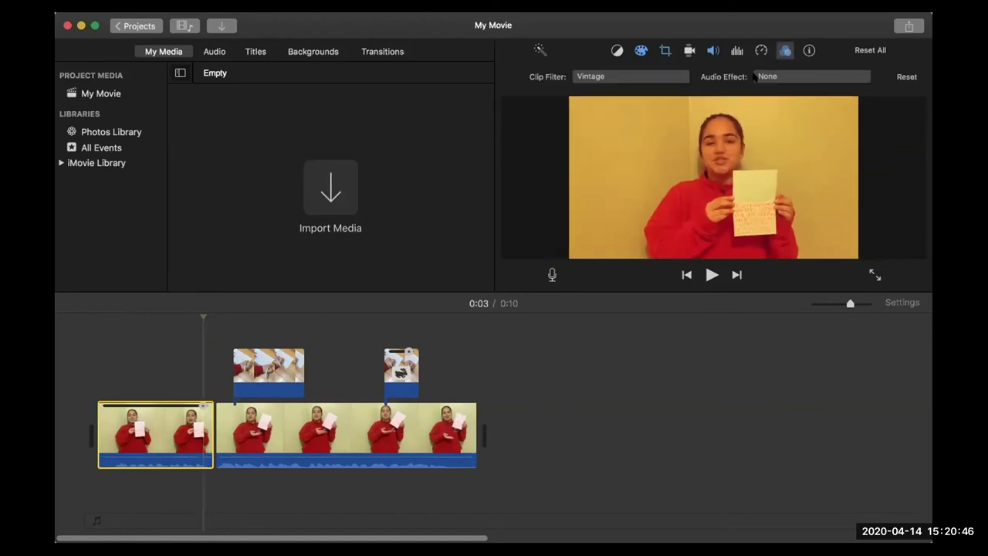
pyautogui.click(754, 77)
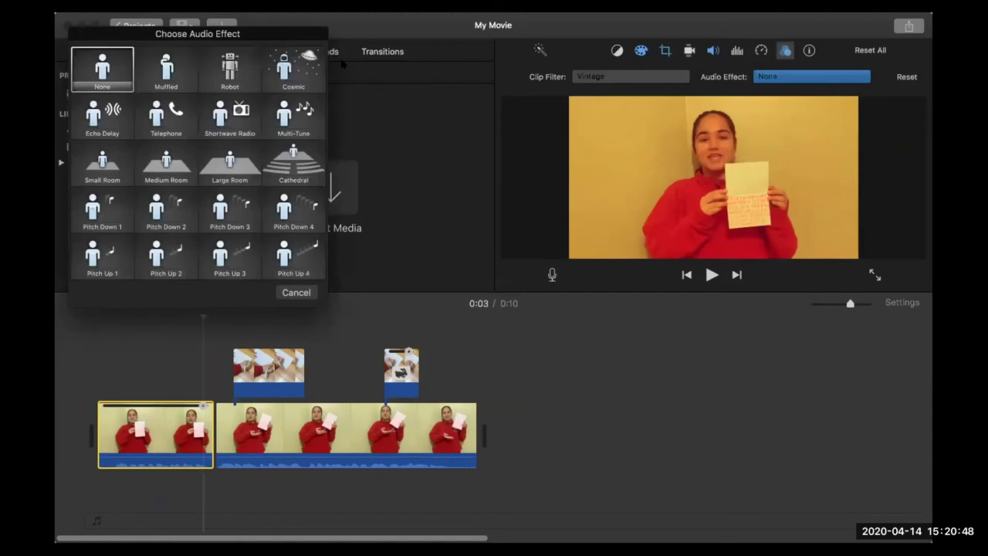
pyautogui.click(230, 62)
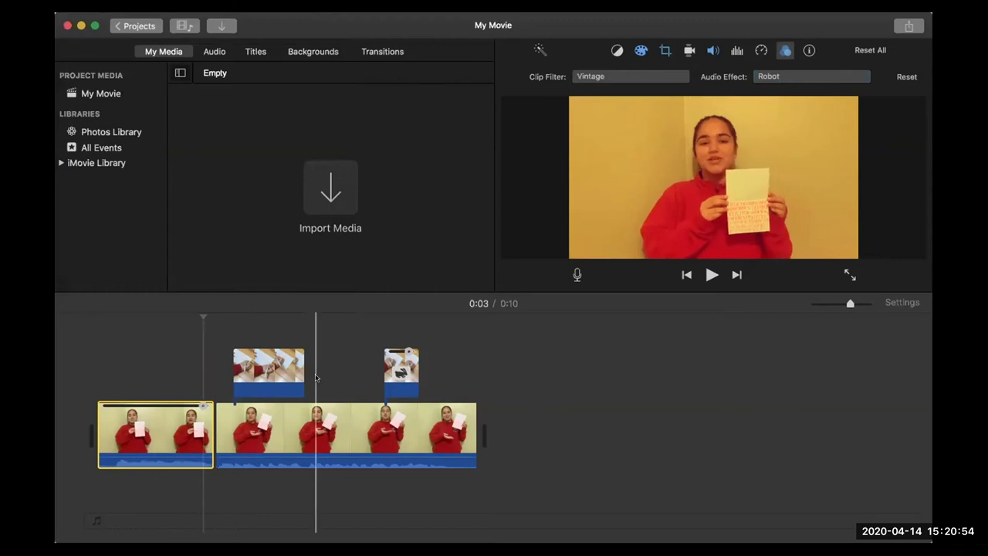
pyautogui.click(774, 73)
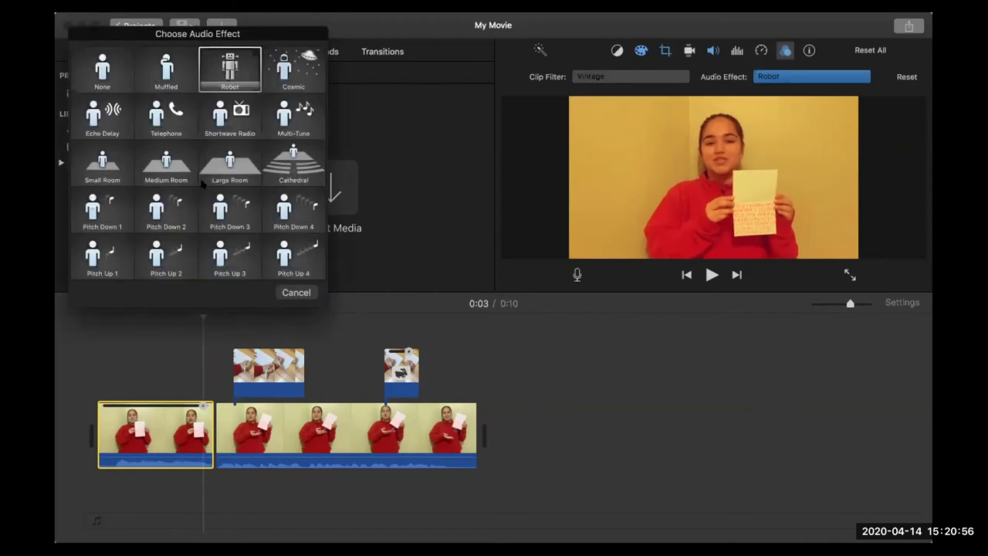
pyautogui.click(210, 75)
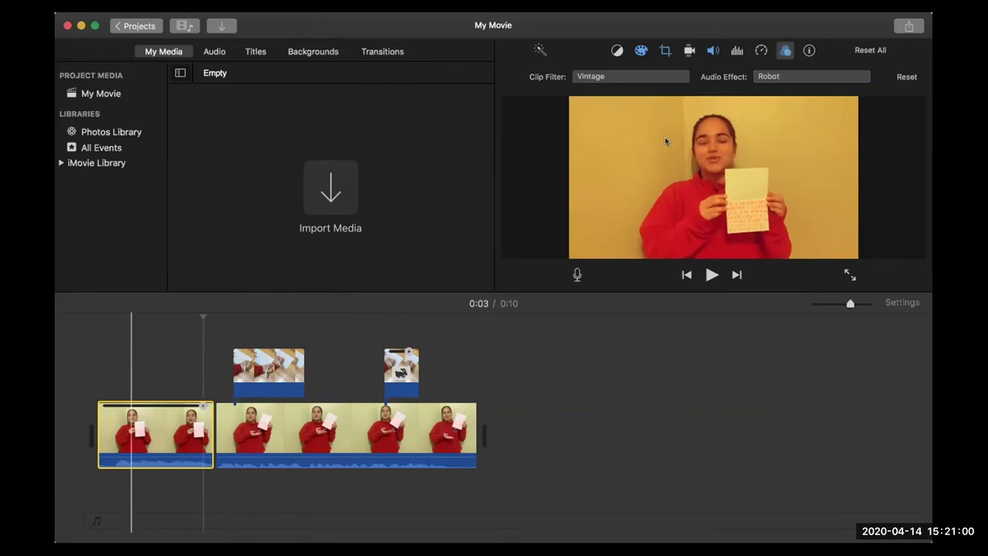
# Change the clip filter of the red-sweater clip's first part to Silent Era
pyautogui.click(607, 77)
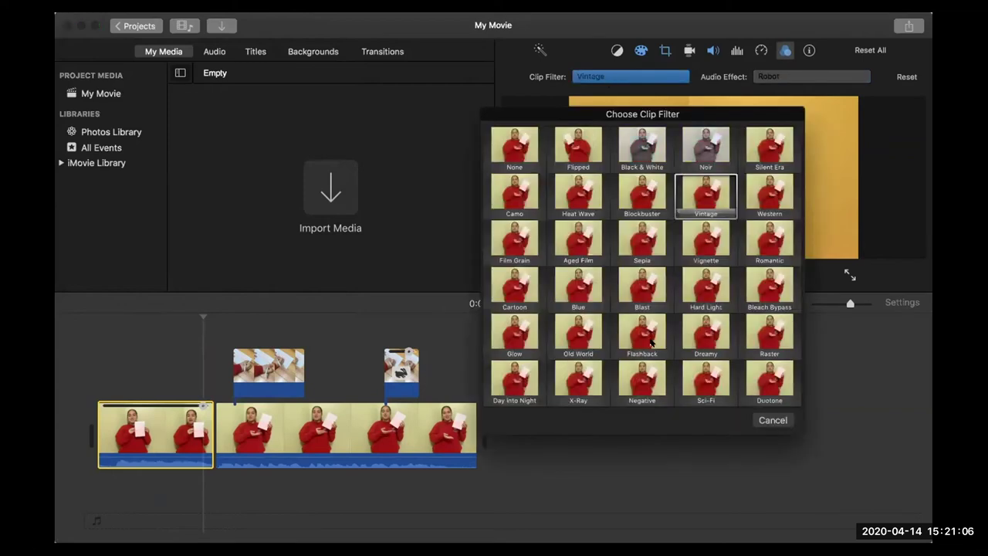
pyautogui.click(764, 420)
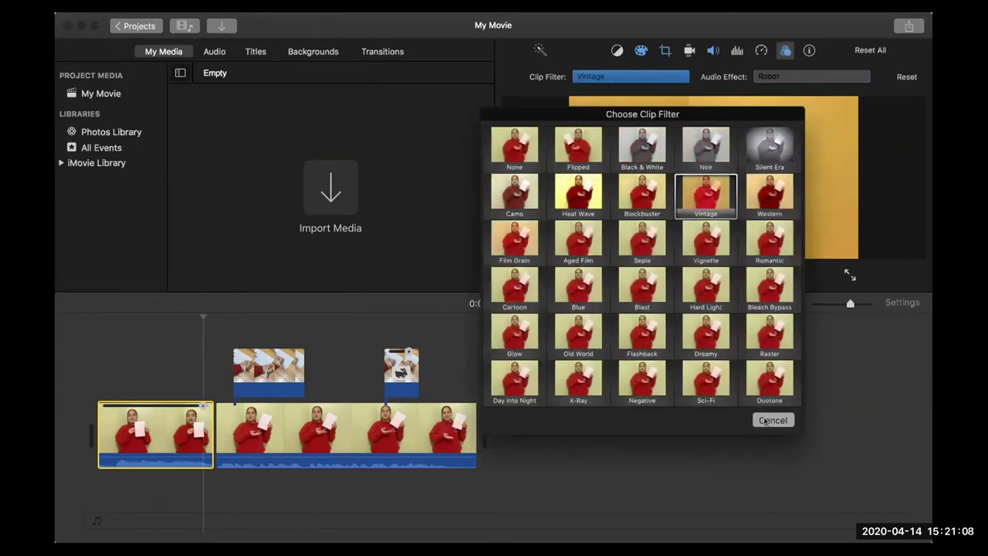
pyautogui.click(611, 76)
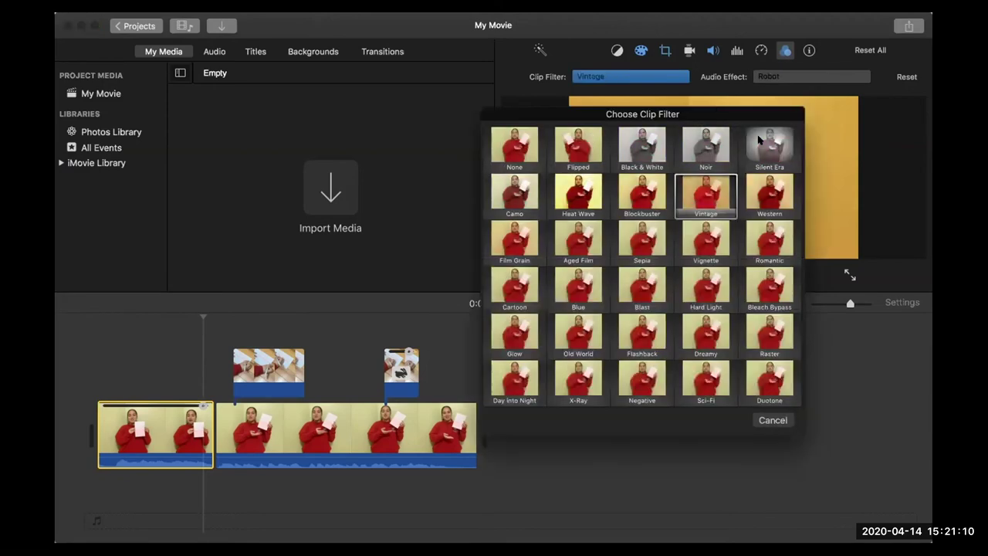
pyautogui.click(760, 145)
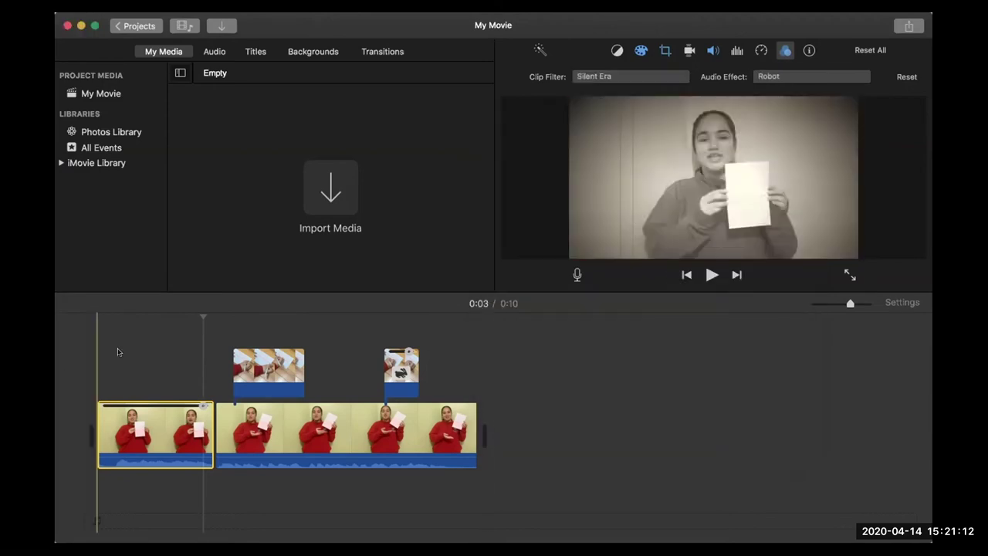
# Play the movie from the beginning until just past the second card-writing cutaway to check the filter and audio effect
pyautogui.click(88, 334)
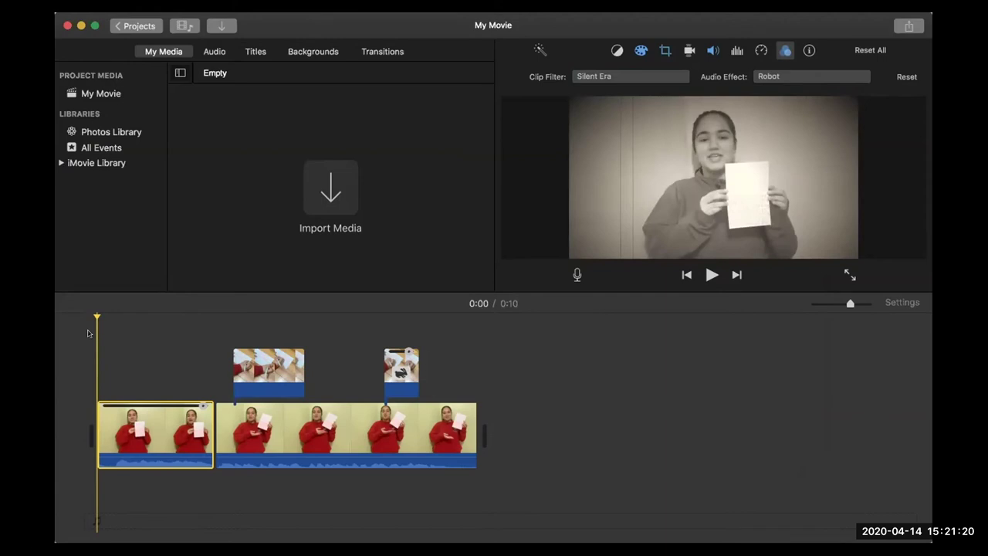
pyautogui.press('space')
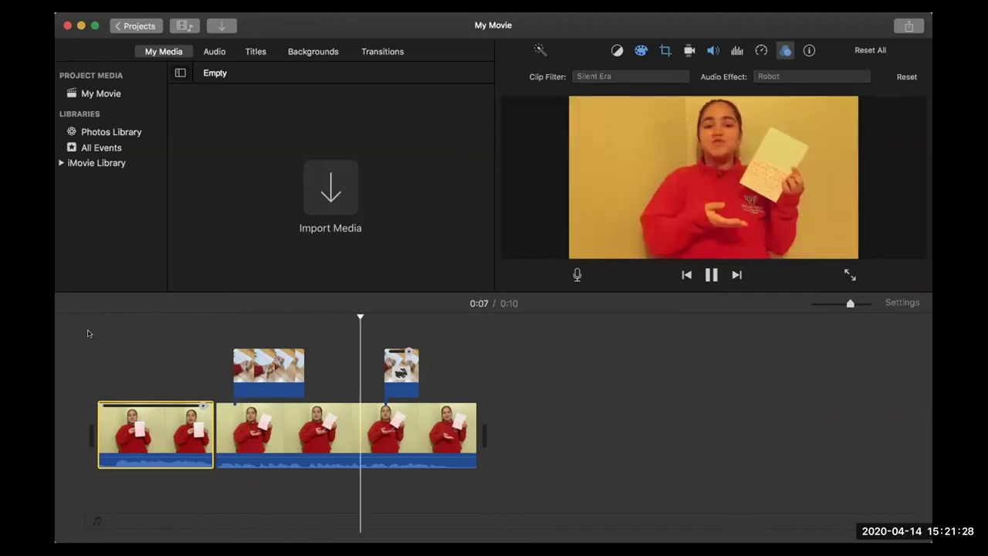
pyautogui.press('space')
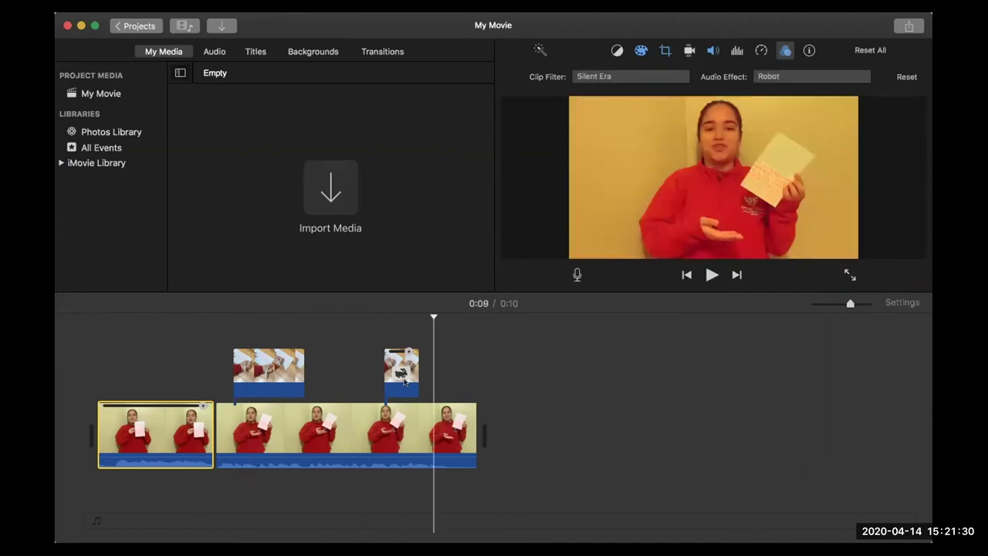
# Remove the second card-writing cutaway and show the clip information for the second part of the red-sweater clip
pyautogui.press('super+z')
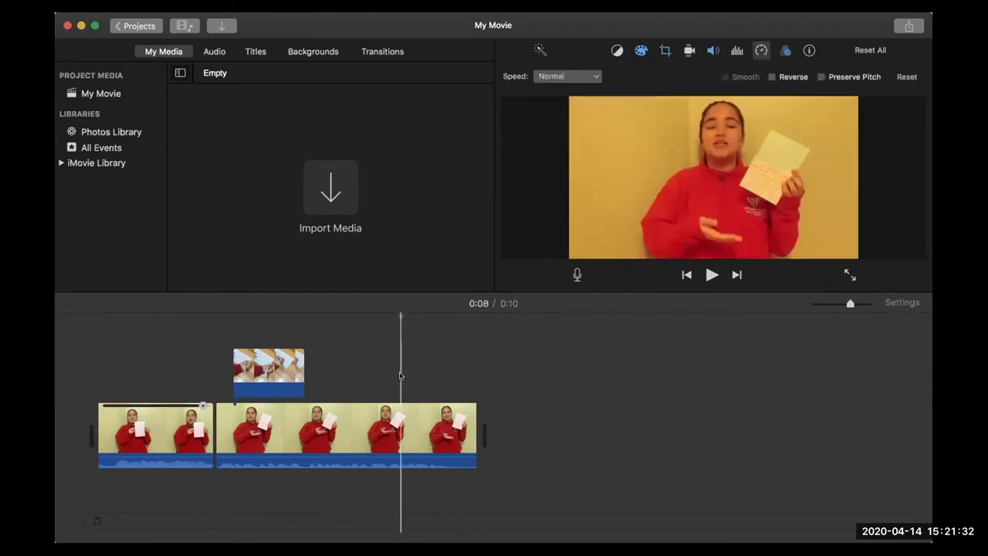
pyautogui.click(785, 52)
pyautogui.click(809, 51)
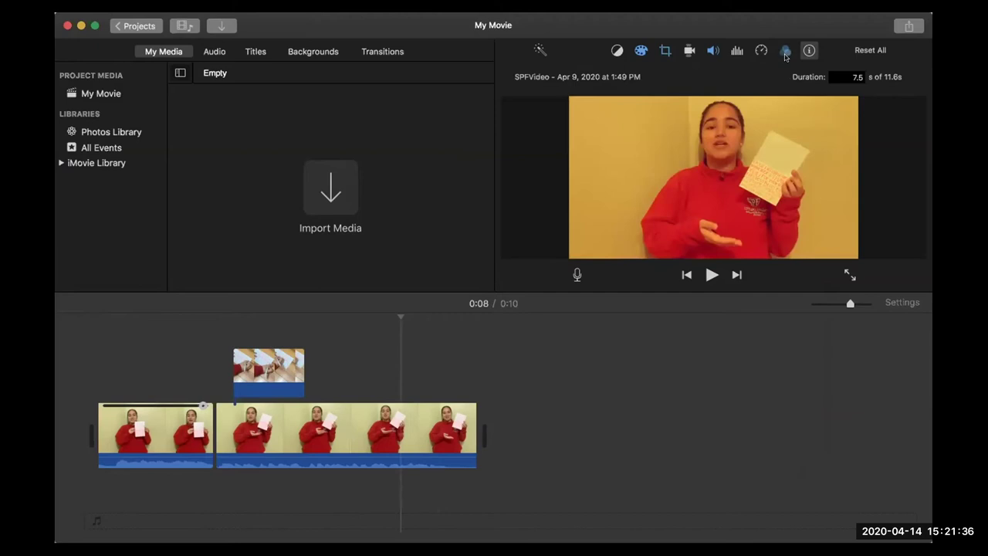
# Reset the clip filter of the second part of the red-sweater clip and toggle automatic enhancement on and off
pyautogui.click(786, 51)
pyautogui.click(906, 76)
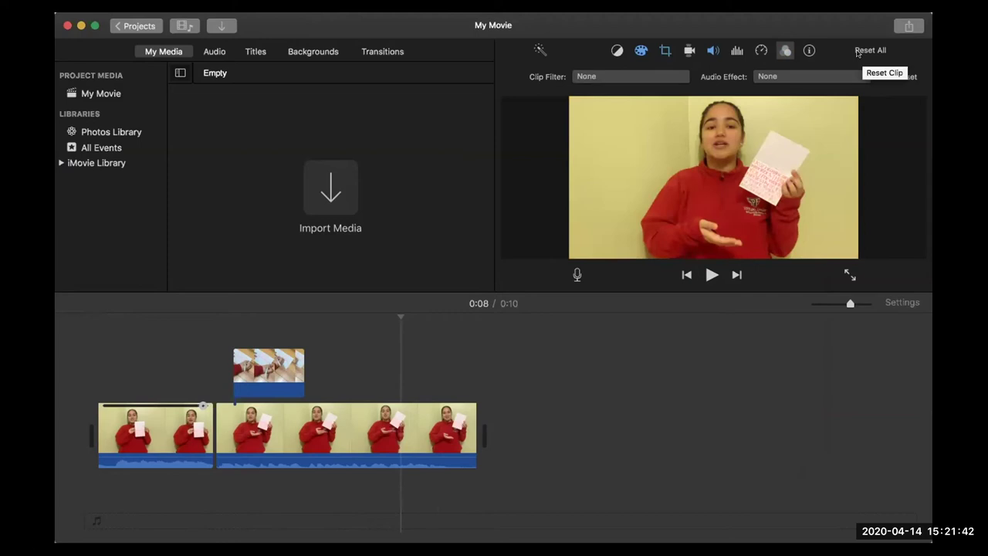
pyautogui.click(809, 50)
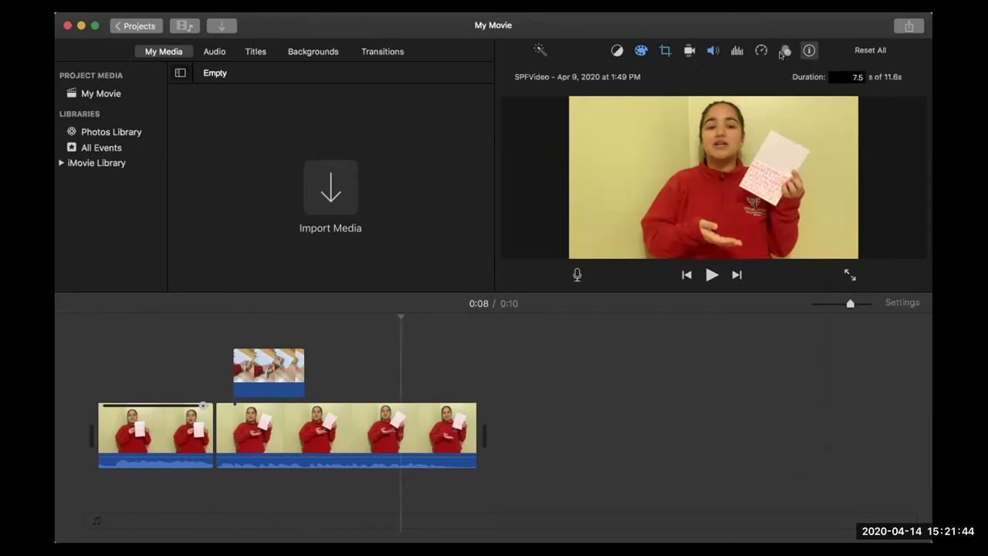
pyautogui.click(544, 51)
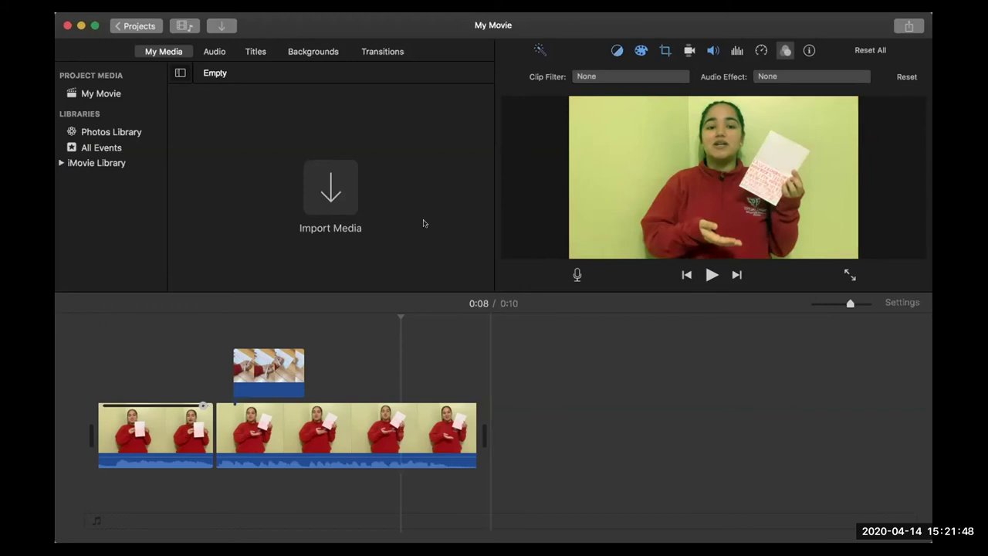
pyautogui.click(537, 49)
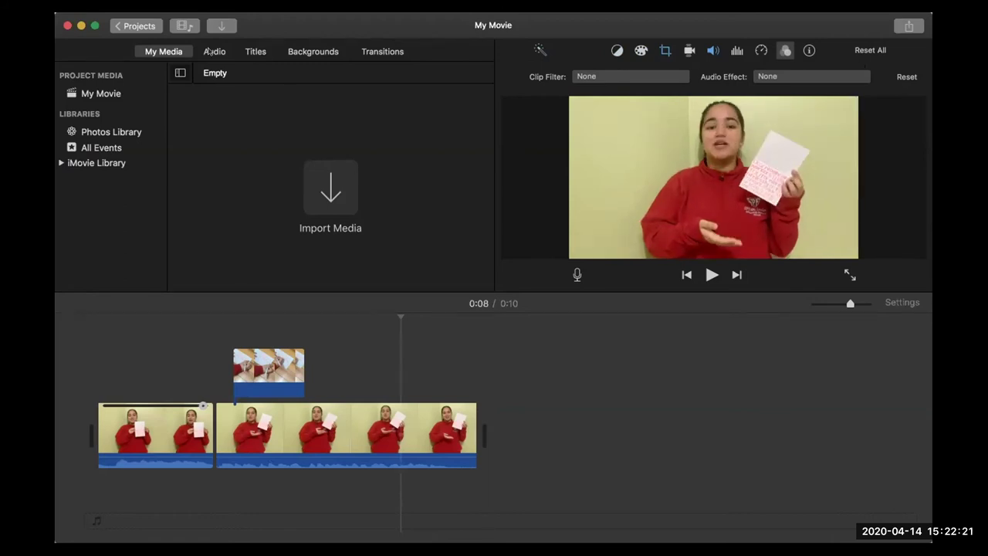
# Add the iTunes song ssm-102518-We-are-Millenials beneath the red-sweater clip, starting at the beginning of the movie
pyautogui.click(210, 52)
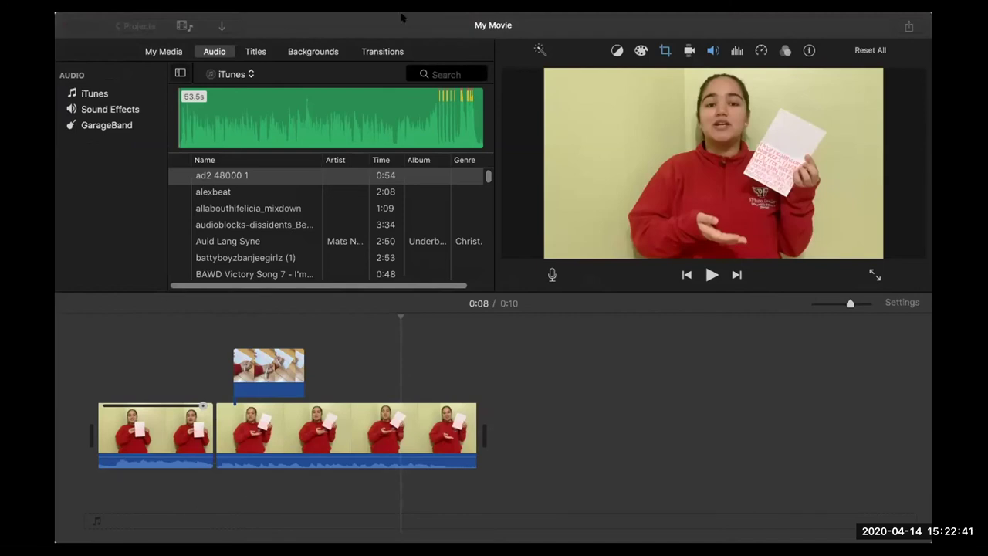
pyautogui.moveTo(488, 152); pyautogui.dragTo(88, 512)
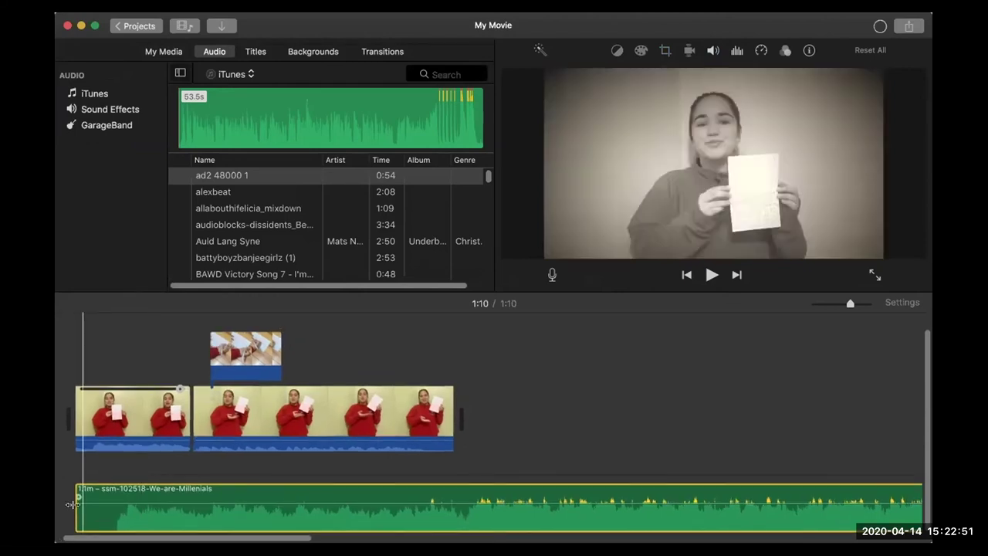
pyautogui.moveTo(111, 510); pyautogui.dragTo(158, 506)
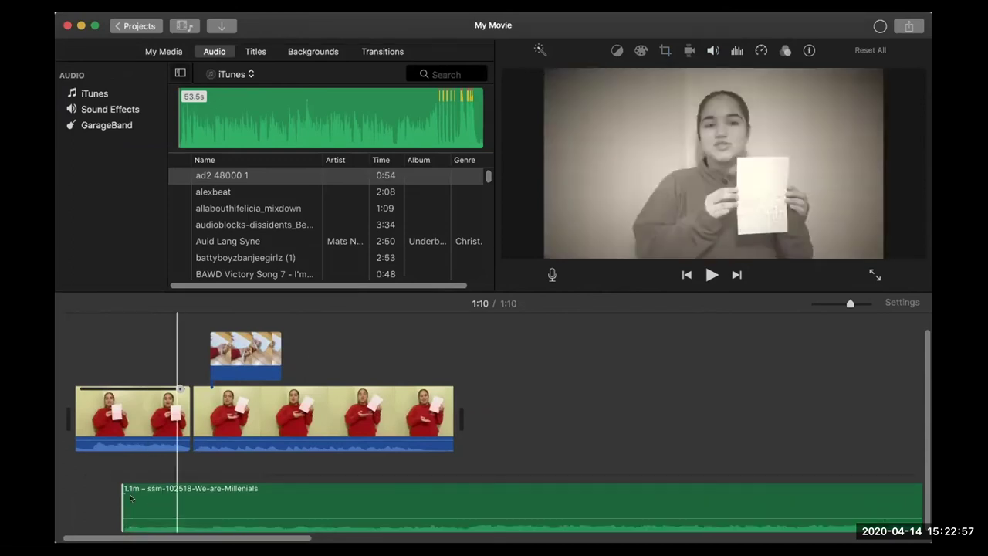
pyautogui.click(130, 498)
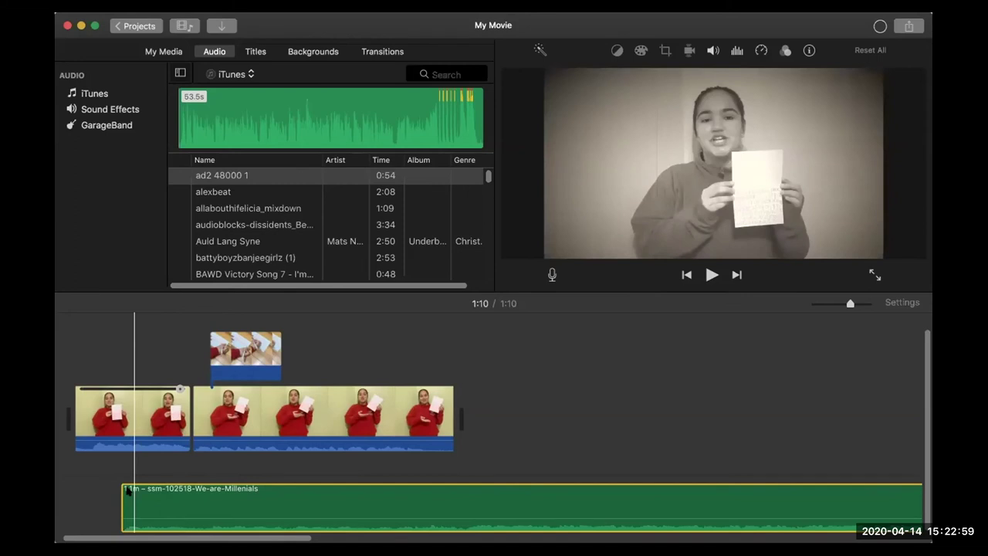
pyautogui.moveTo(128, 491); pyautogui.dragTo(74, 461)
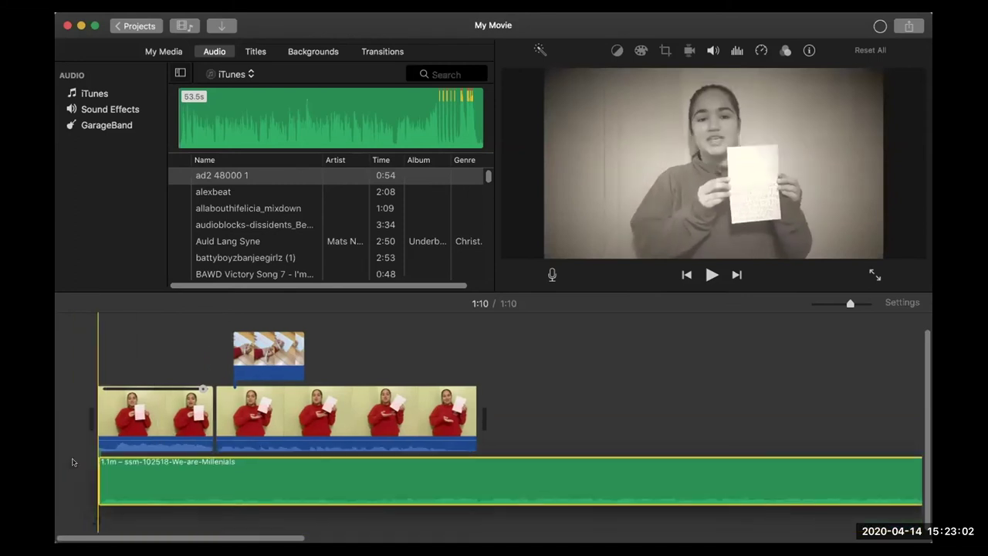
# Split the song at the end of the red-sweater clip and delete the remainder
pyautogui.click(475, 474)
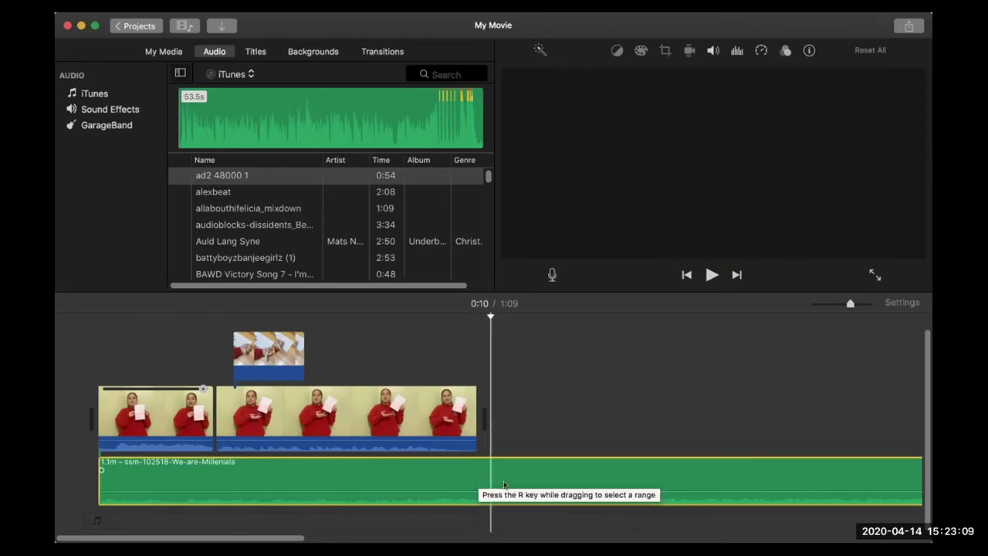
pyautogui.press('super+b')
pyautogui.press('Delete')
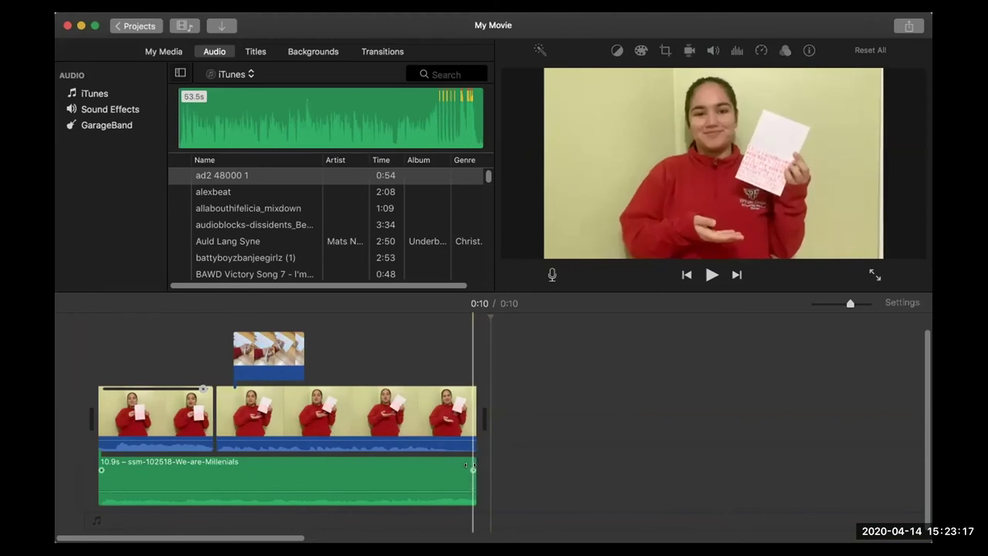
# Add a fade-out and a fade-in to the song and play the movie's opening to check them
pyautogui.moveTo(473, 469); pyautogui.dragTo(432, 469)
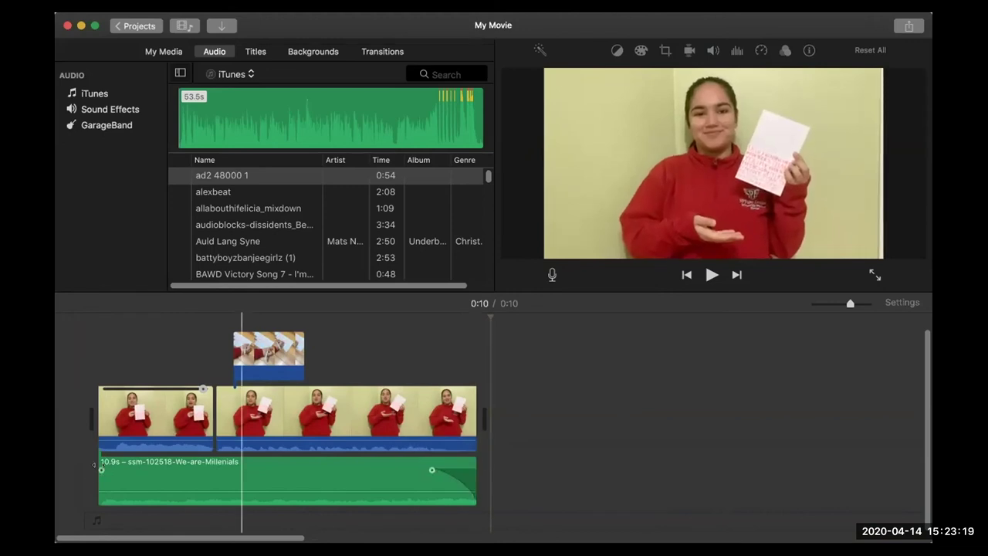
pyautogui.moveTo(116, 465); pyautogui.dragTo(136, 469)
pyautogui.click(91, 309)
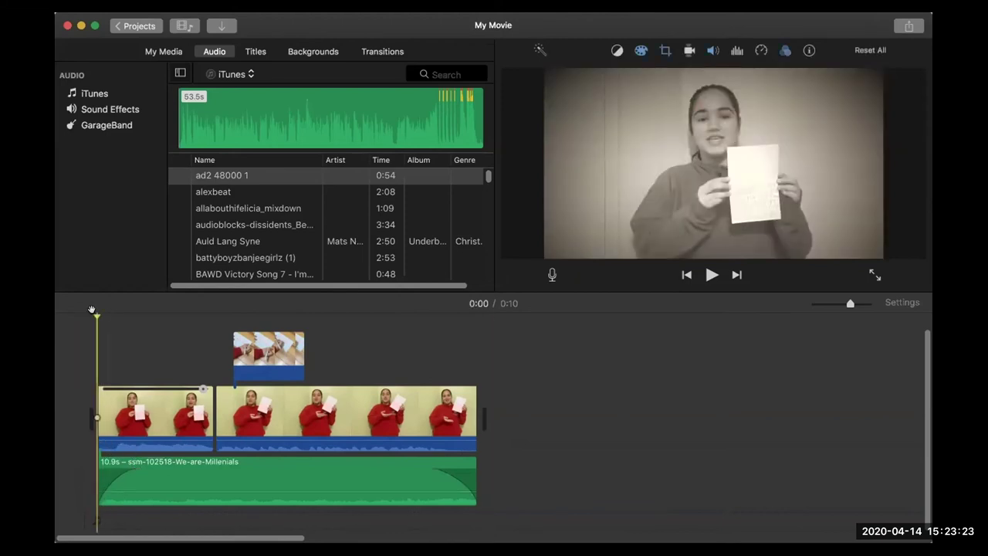
pyautogui.press('space')
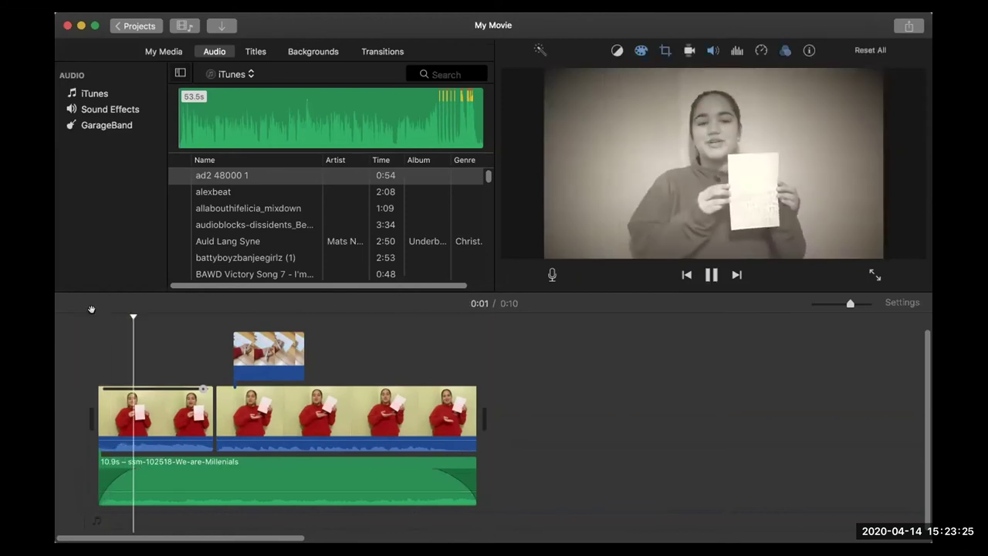
pyautogui.press('space')
# Reset all adjustments on the first part of the red-sweater clip and show its speed settings
pyautogui.click(151, 417)
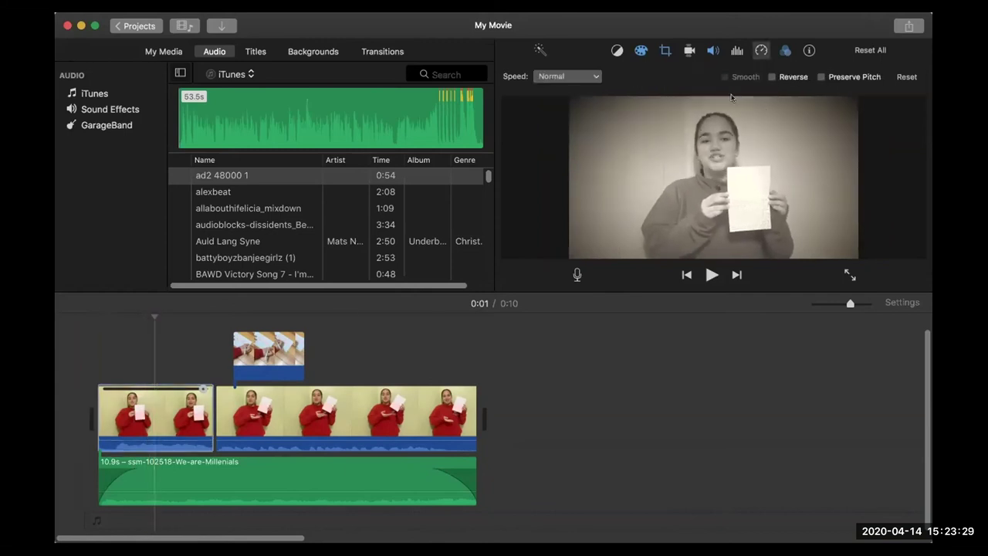
pyautogui.click(170, 398)
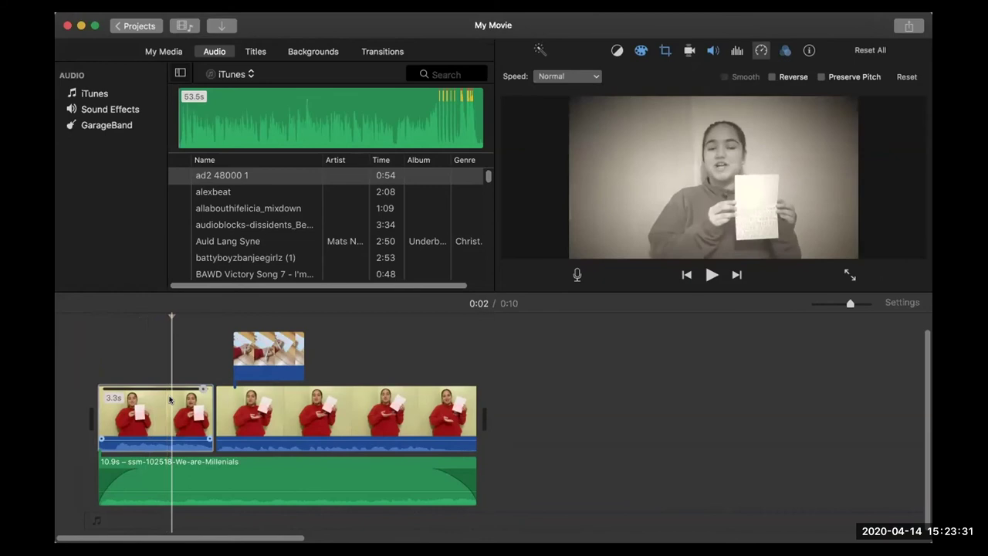
pyautogui.click(617, 50)
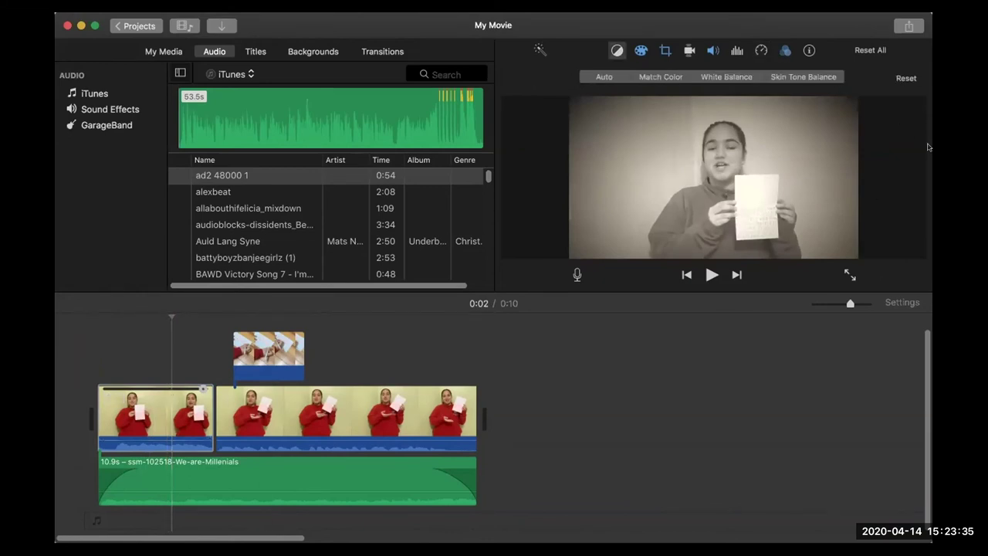
pyautogui.click(859, 48)
pyautogui.click(155, 419)
pyautogui.press('super+r')
# Play the movie from the beginning and move the card-writing cutaway earlier so that it covers the split in the red-sweater clip
pyautogui.click(96, 330)
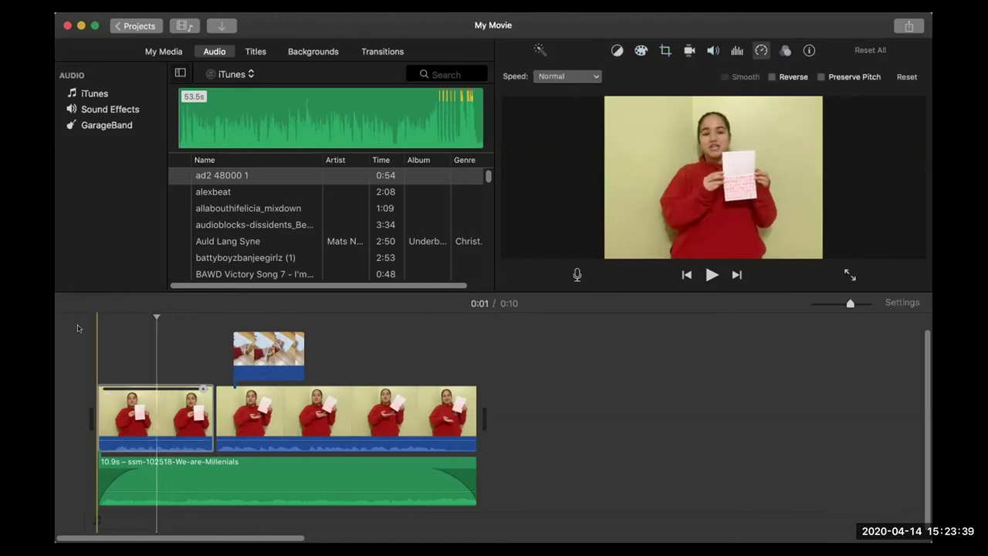
pyautogui.press('space')
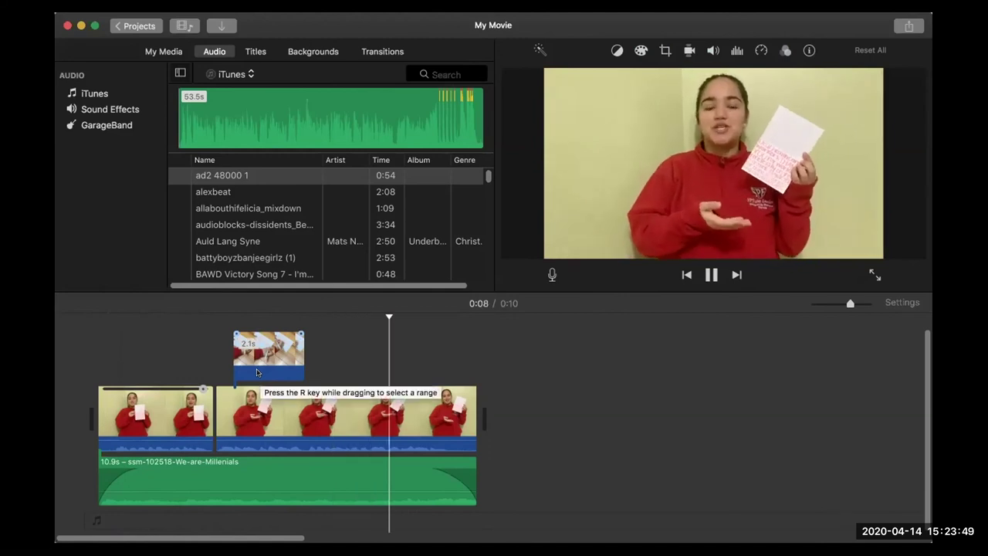
pyautogui.moveTo(243, 354); pyautogui.dragTo(198, 349)
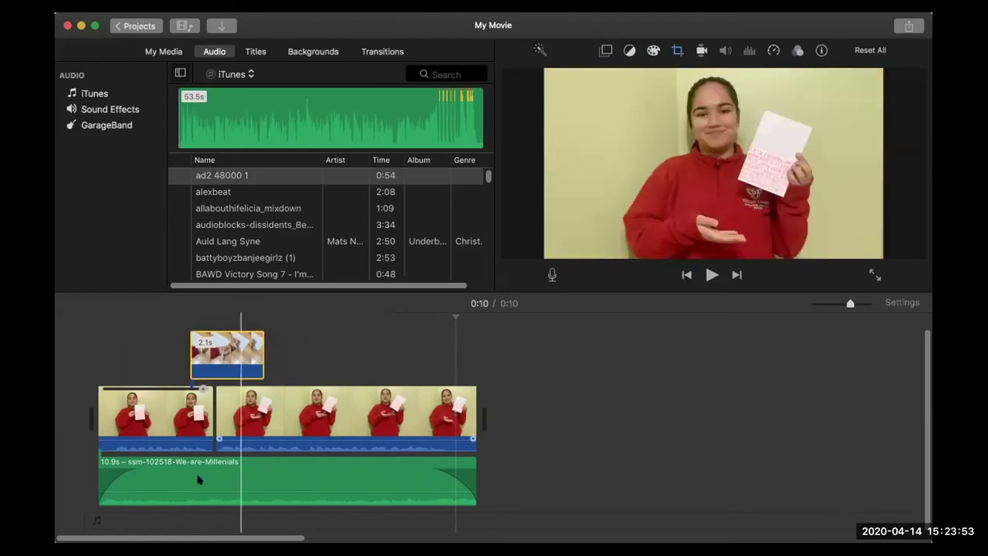
pyautogui.click(201, 480)
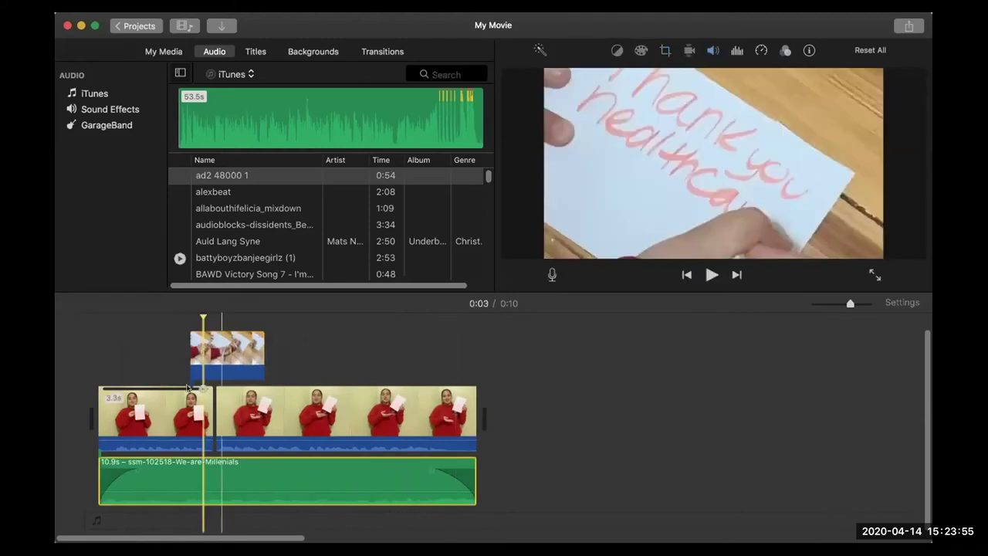
# Browse the title designs and preview the Lens Flare and Pixie Dust titles
pyautogui.click(251, 51)
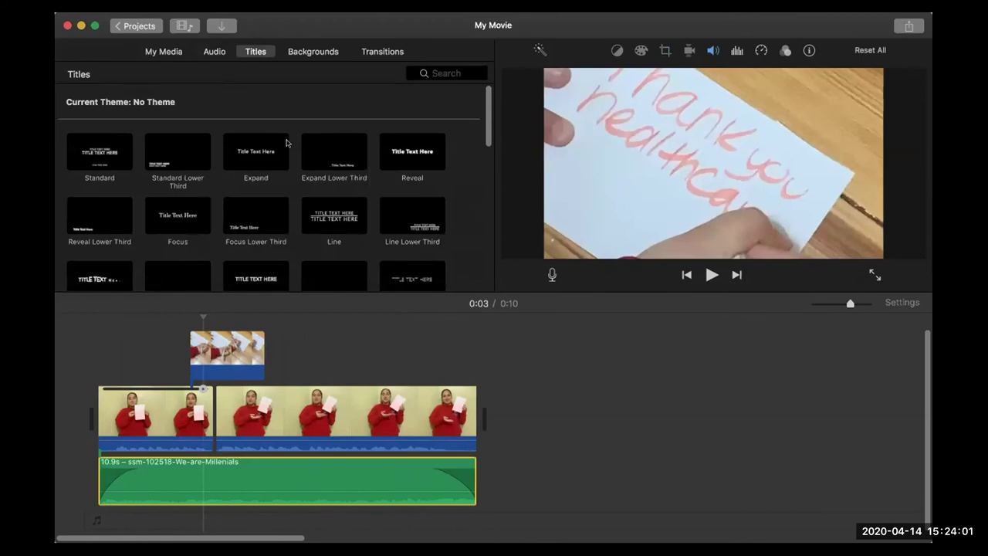
pyautogui.scroll(-5, 285, 143)
pyautogui.scroll(-3, 285, 143)
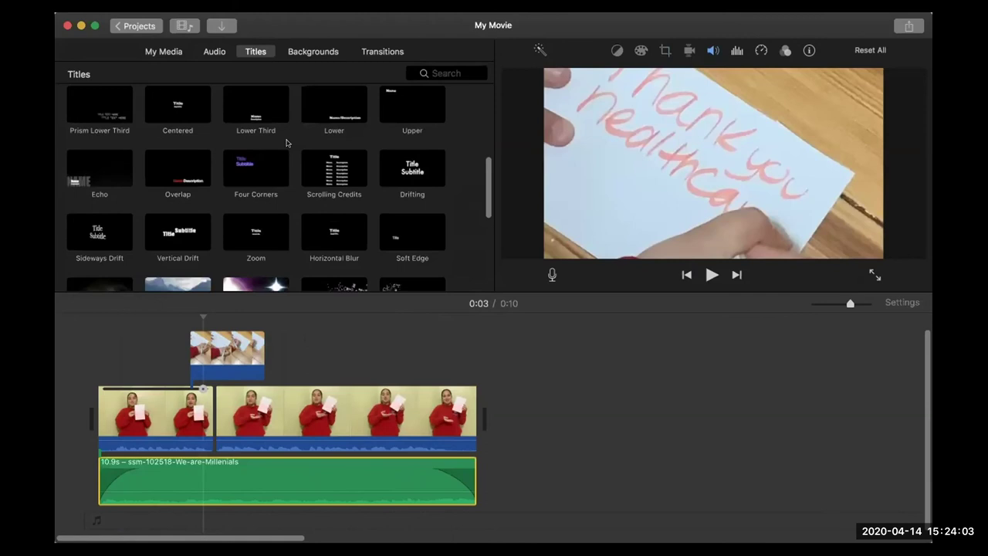
pyautogui.scroll(-3, 285, 143)
pyautogui.scroll(-3, 286, 143)
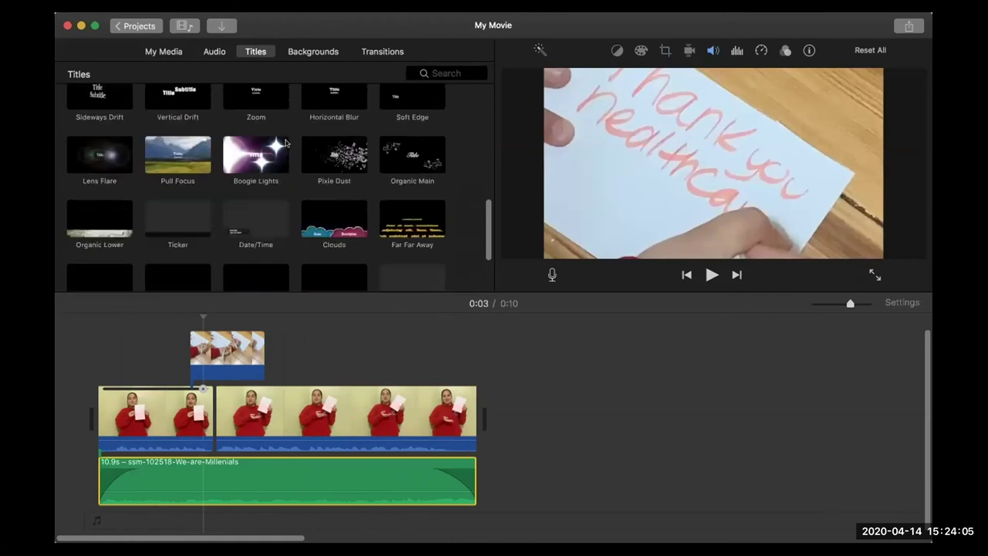
pyautogui.scroll(-3, 285, 143)
pyautogui.click(79, 99)
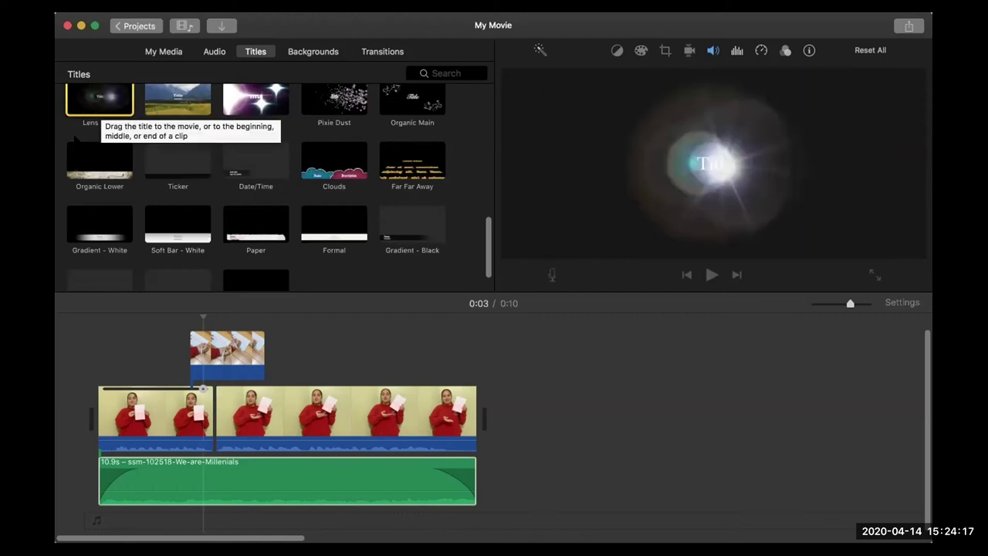
pyautogui.scroll(2, 77, 123)
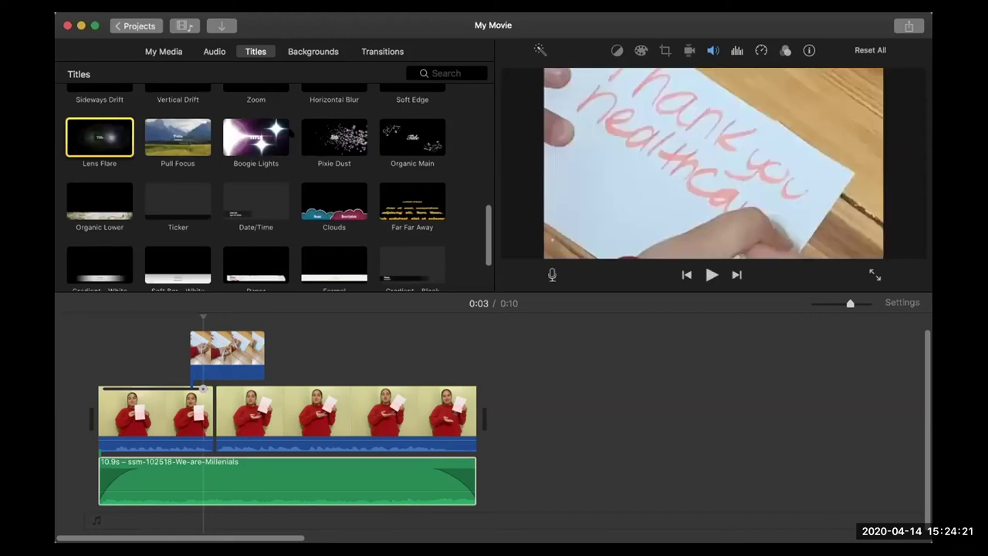
pyautogui.click(334, 137)
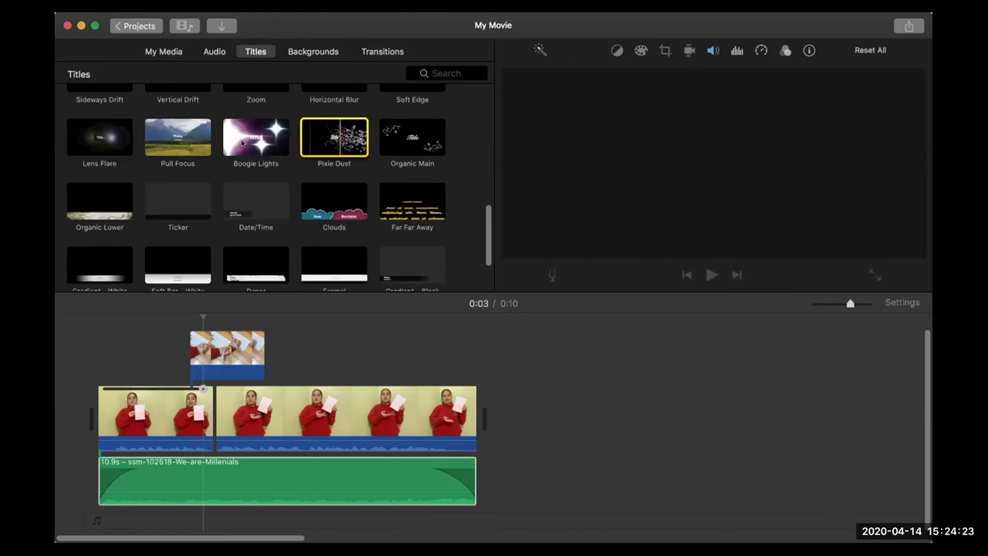
# Add a Lens Flare title at the end of the movie and extend the song to 14.8 s, about the title's end
pyautogui.click(85, 140)
pyautogui.moveTo(85, 140); pyautogui.dragTo(95, 431)
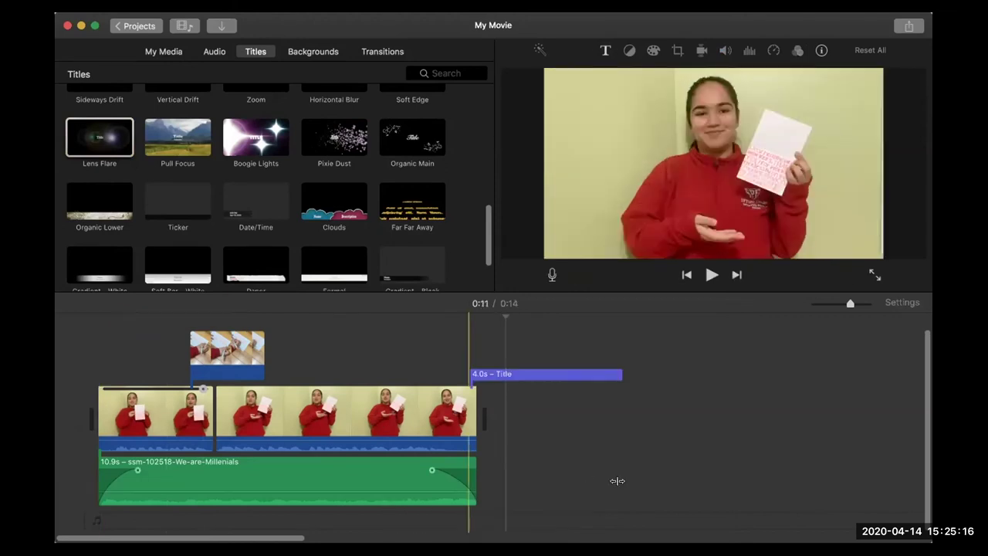
pyautogui.moveTo(474, 480); pyautogui.dragTo(624, 480)
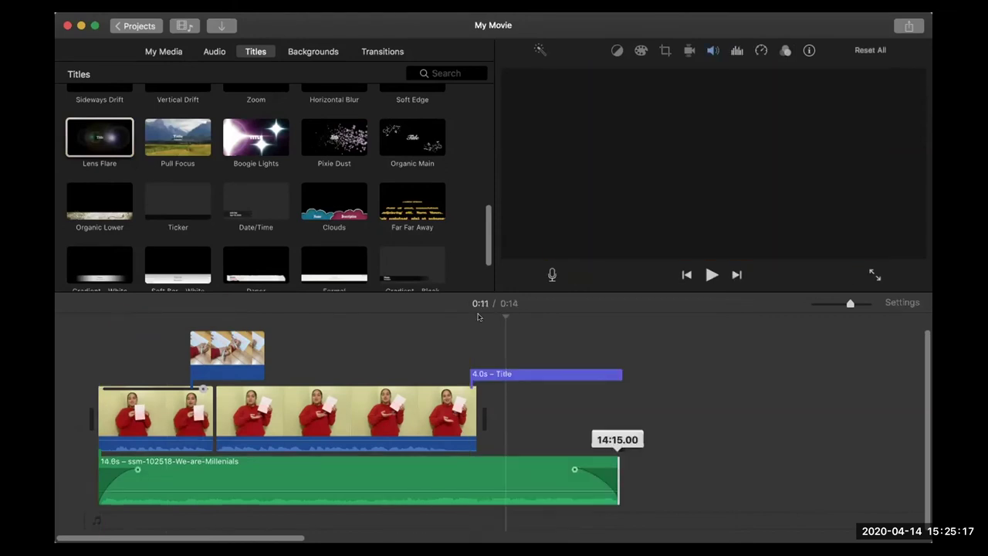
# Change the closing title's text to "The End" and play that part of the movie to check it
pyautogui.click(482, 373)
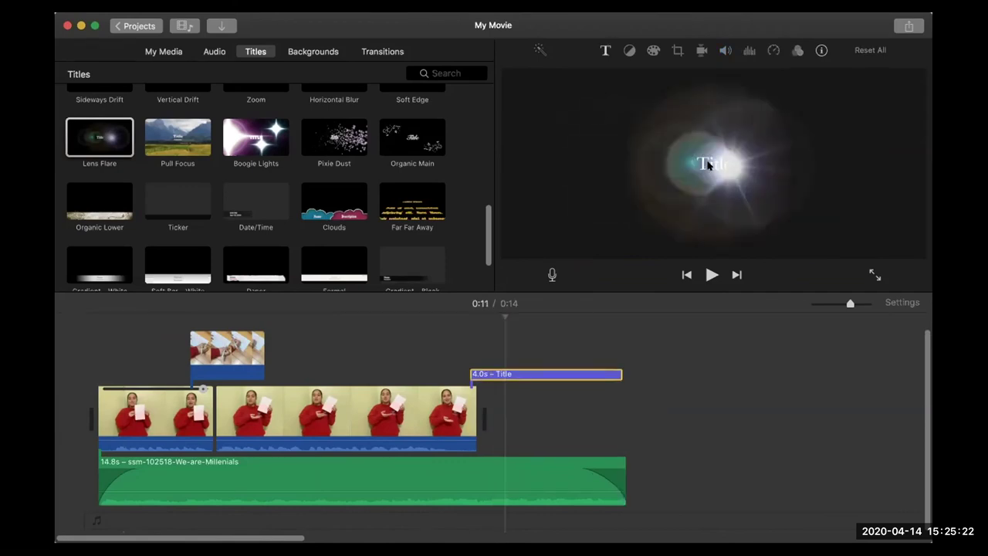
pyautogui.click(709, 165)
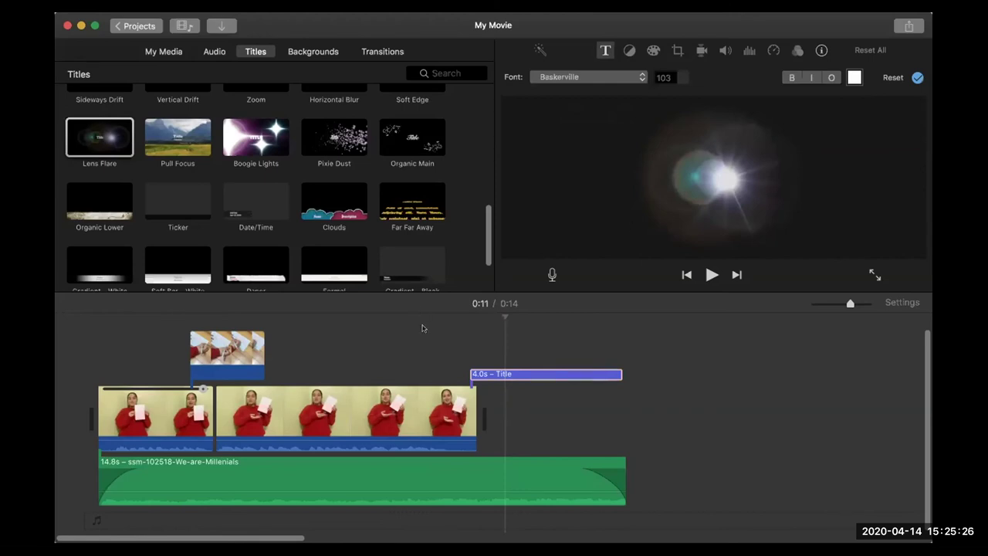
pyautogui.click(422, 321)
pyautogui.press('space')
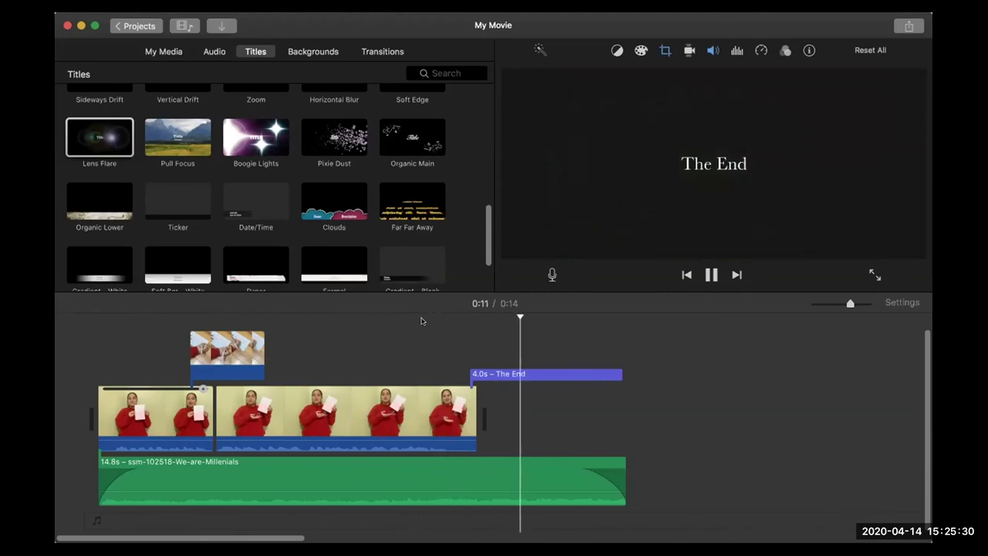
pyautogui.press('space')
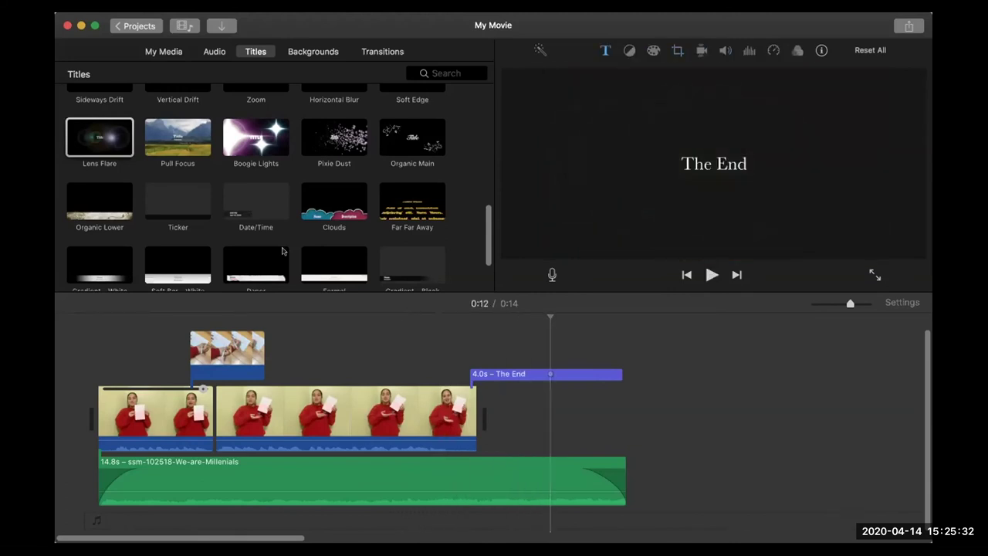
# Add a Gradient - Black title over the opening of the red-sweater clip
pyautogui.scroll(-3, 283, 251)
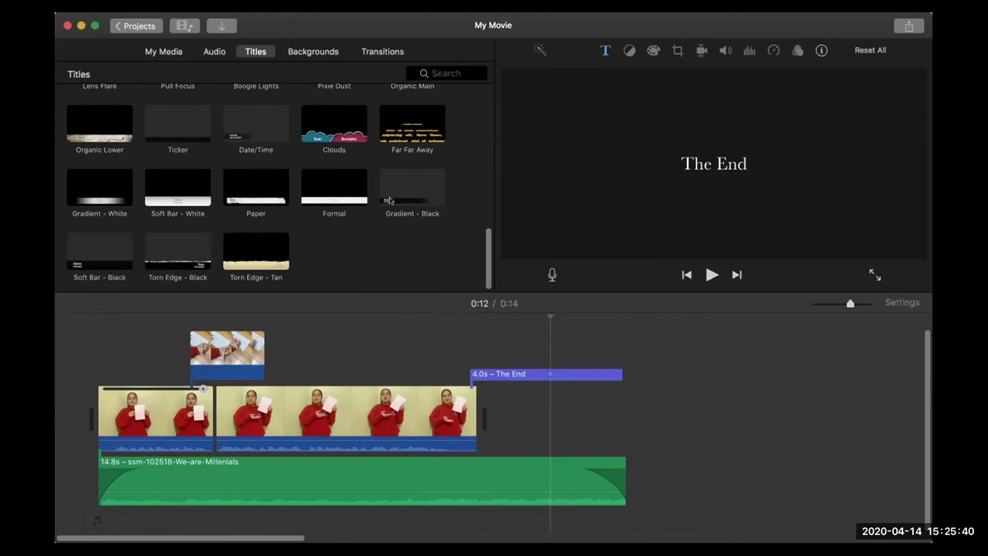
pyautogui.moveTo(389, 187); pyautogui.dragTo(106, 358)
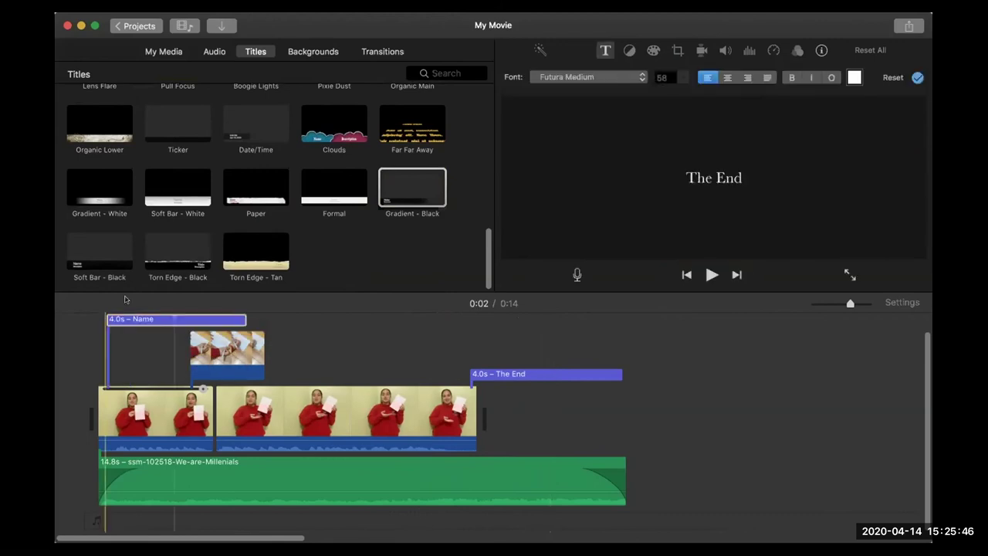
# Play the opening, and replace the opening title's placeholder text with the speaker's name and the description "SPF 100 Leader"
pyautogui.click(95, 330)
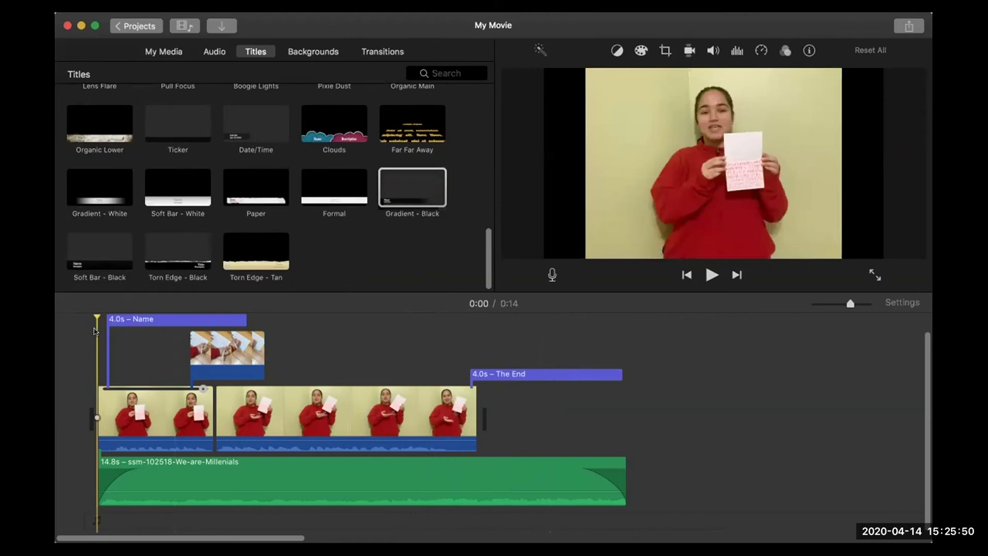
pyautogui.press('space')
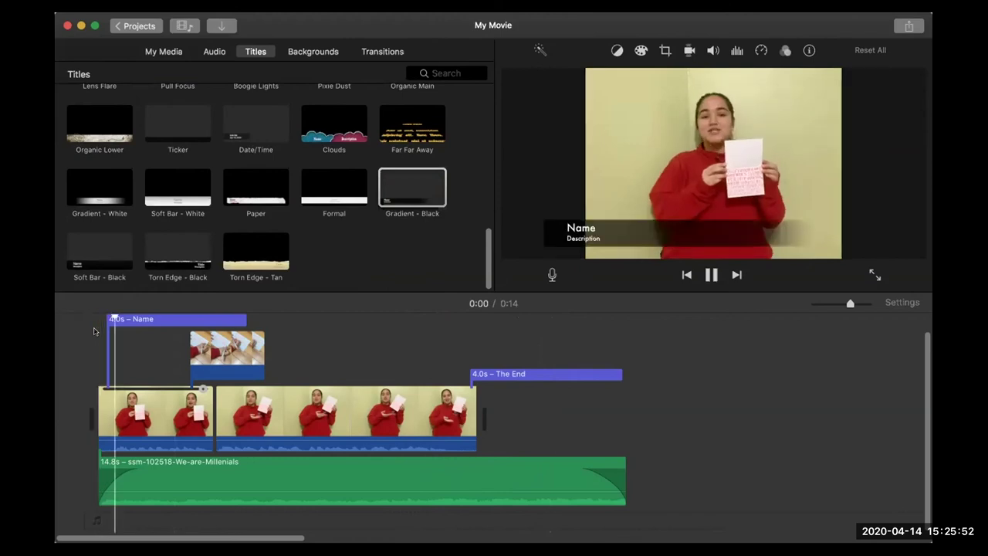
pyautogui.press('space')
pyautogui.click(575, 224)
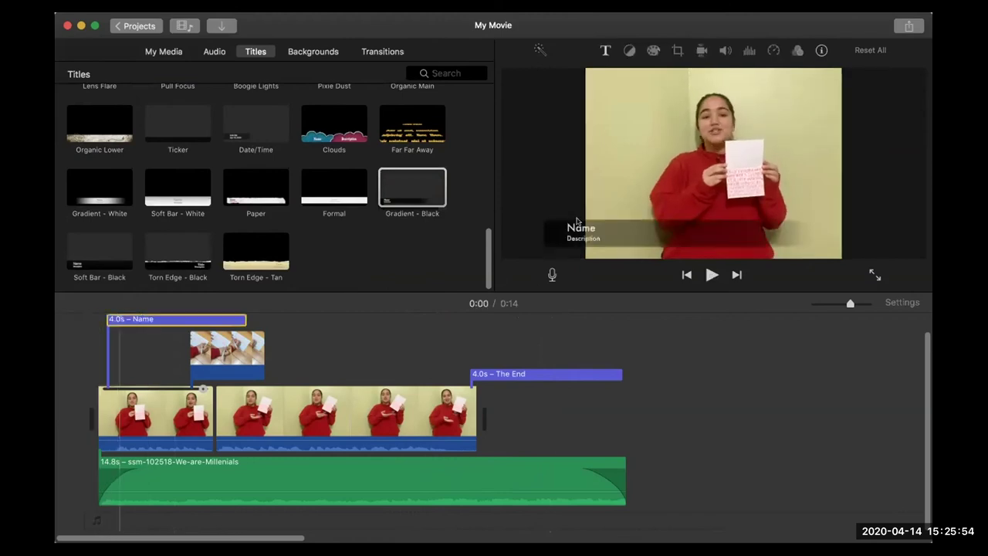
pyautogui.click(577, 223)
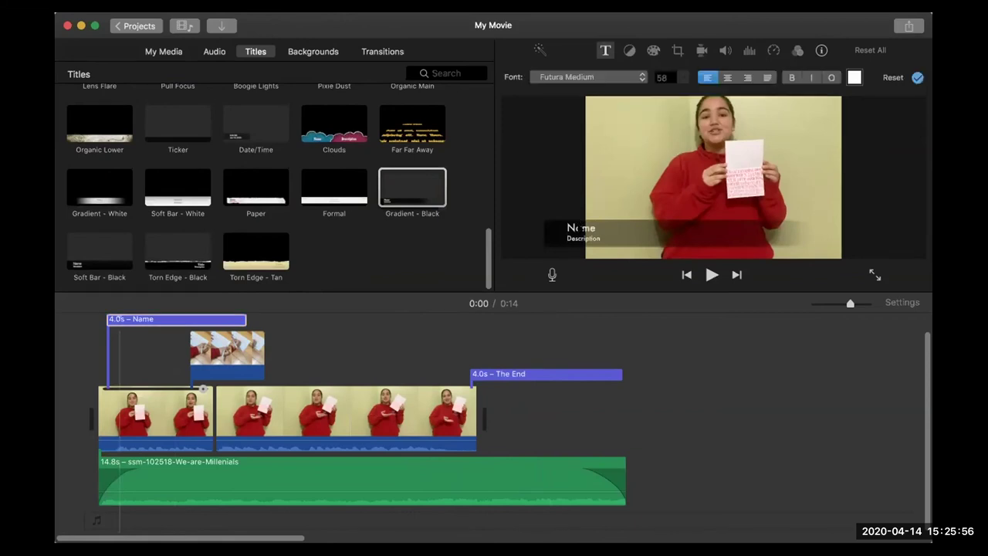
pyautogui.click(575, 228)
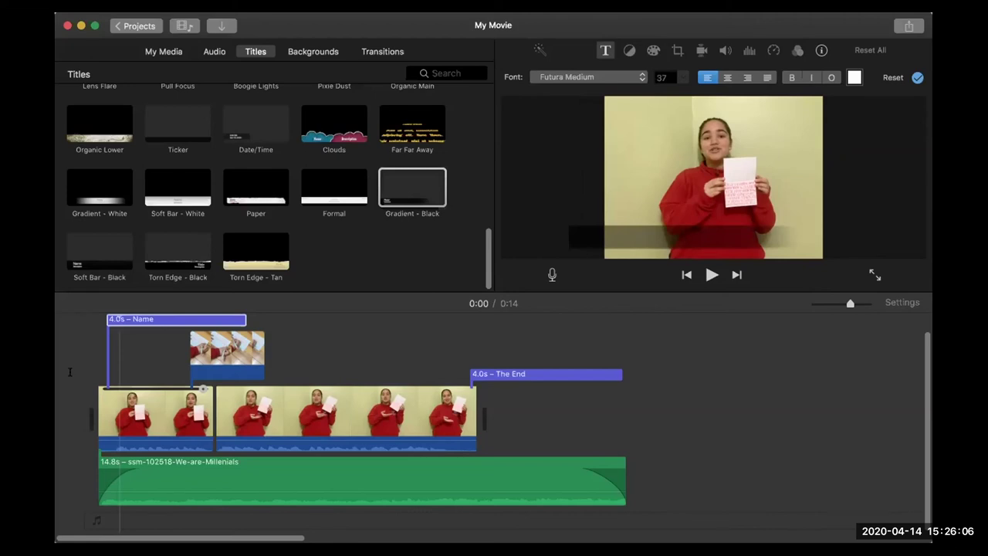
pyautogui.click(97, 338)
# Move the opening title slightly earlier, shorten it to 2.3 s before the card-writing cutaway, and play the opening to check it
pyautogui.moveTo(165, 316); pyautogui.dragTo(119, 317)
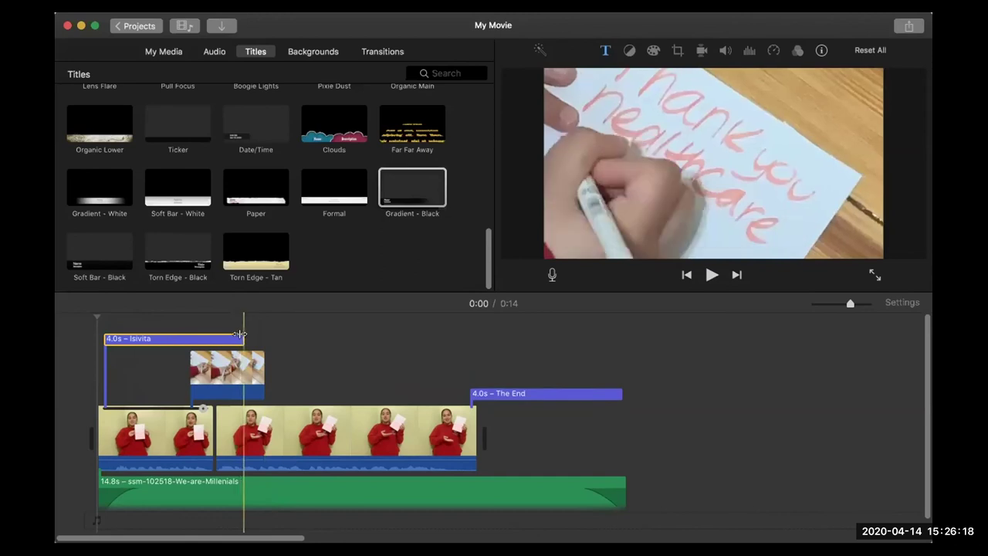
pyautogui.moveTo(240, 337); pyautogui.dragTo(133, 333)
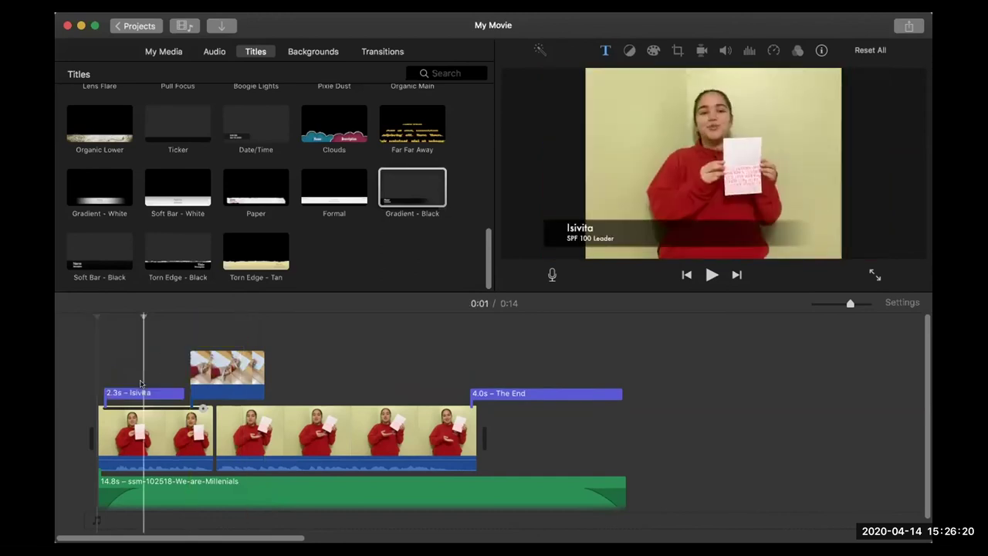
pyautogui.click(60, 320)
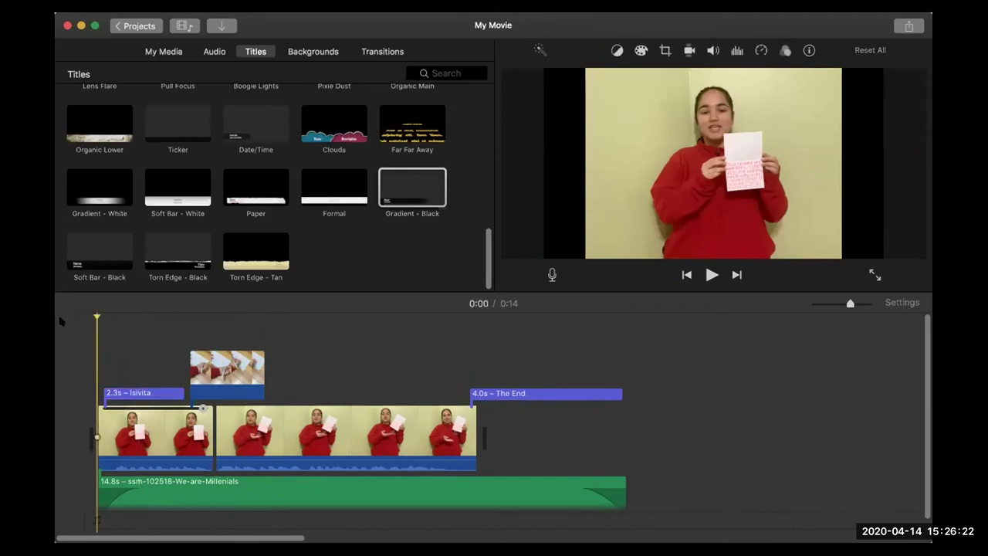
pyautogui.press('space')
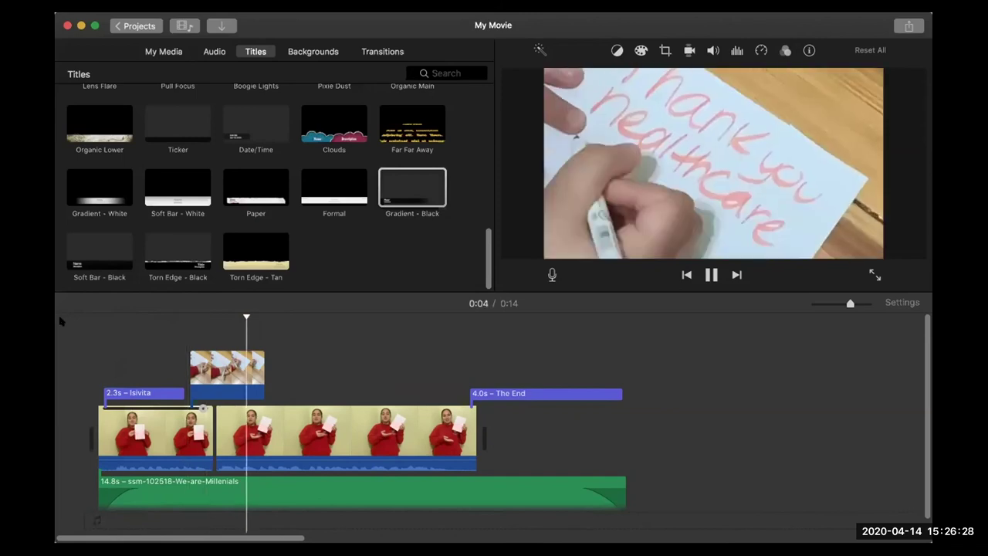
pyautogui.press('space')
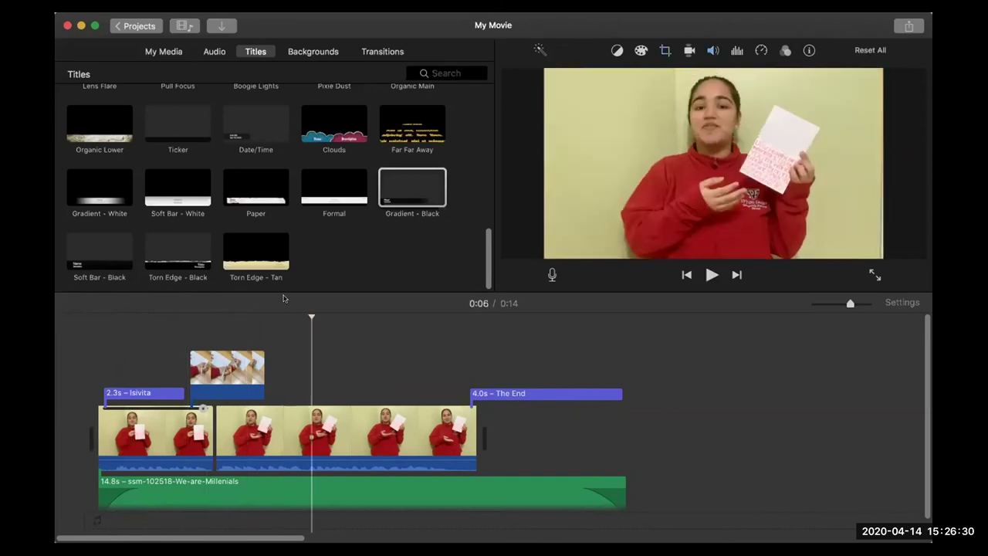
# Extend the end of the card-writing cutaway further over the second red-sweater clip and play the movie through to the closing title
pyautogui.moveTo(263, 382); pyautogui.dragTo(287, 372)
pyautogui.press('space')
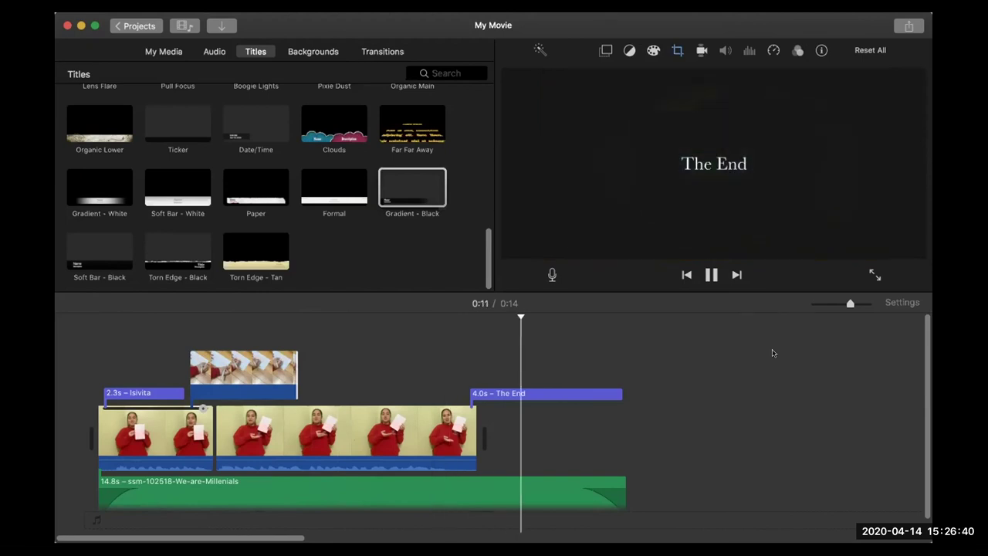
pyautogui.press('space')
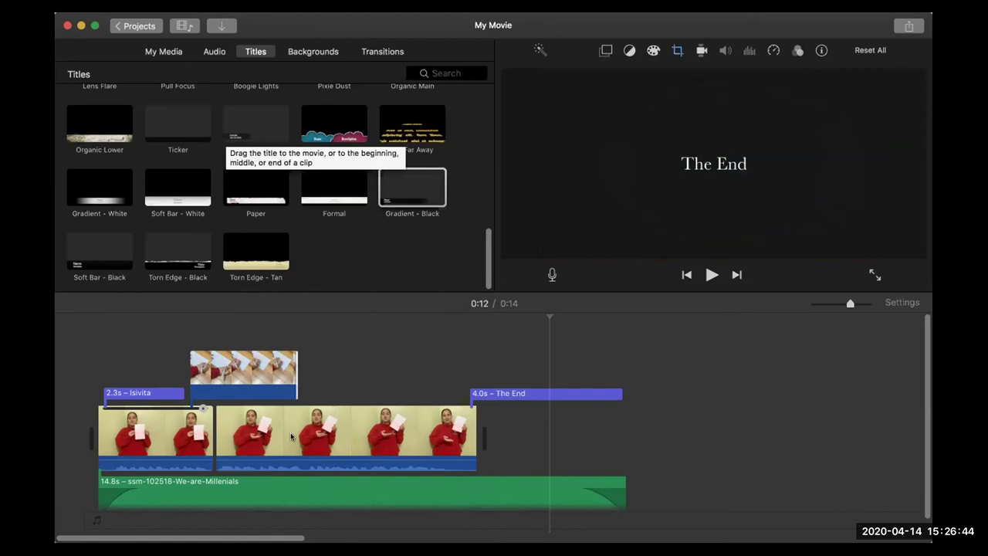
# Browse the maps and backgrounds, preview the Green background, and cancel choosing a clip filter for the card-writing cutaway
pyautogui.hscroll(1, 290, 437)
pyautogui.scroll(-1, 290, 437)
pyautogui.hscroll(-1, 291, 437)
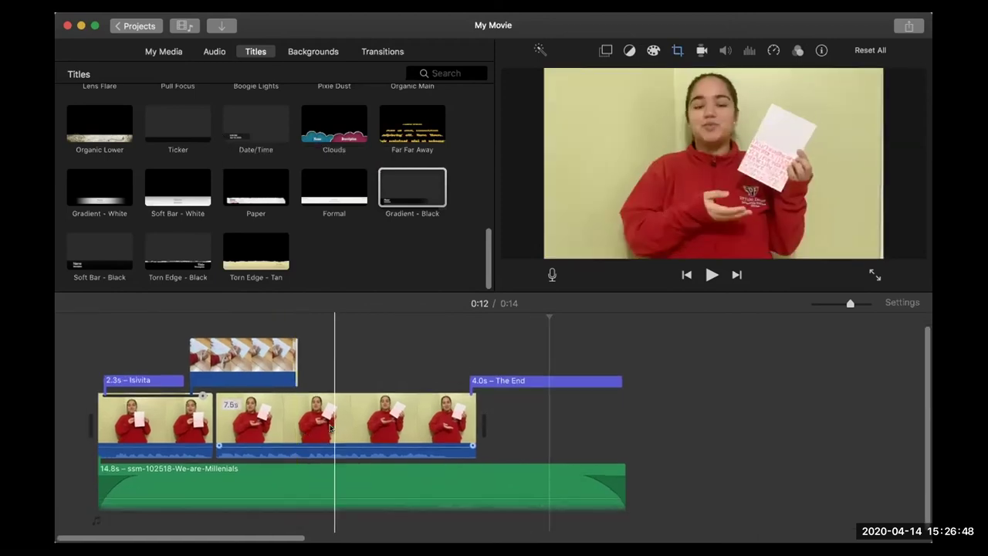
pyautogui.click(313, 52)
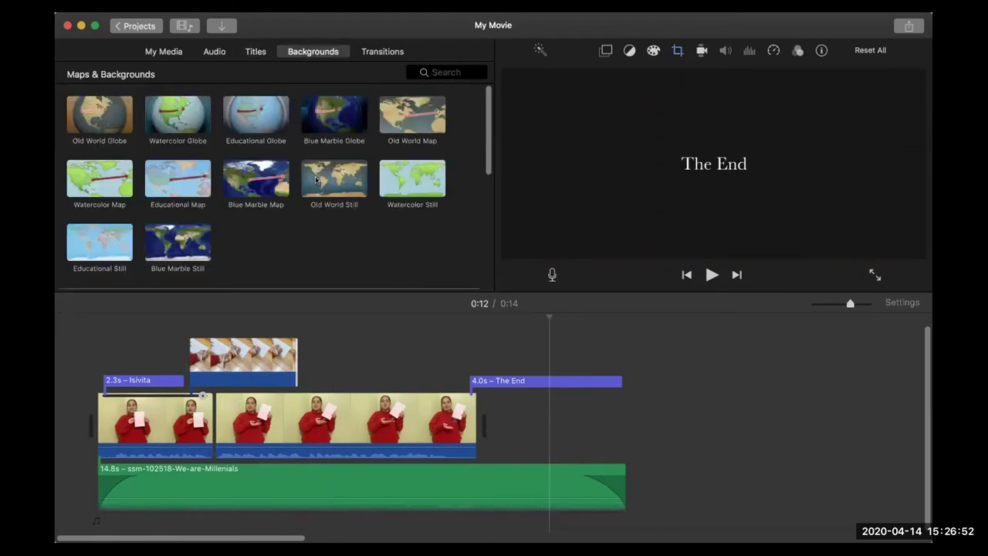
pyautogui.scroll(-5, 291, 108)
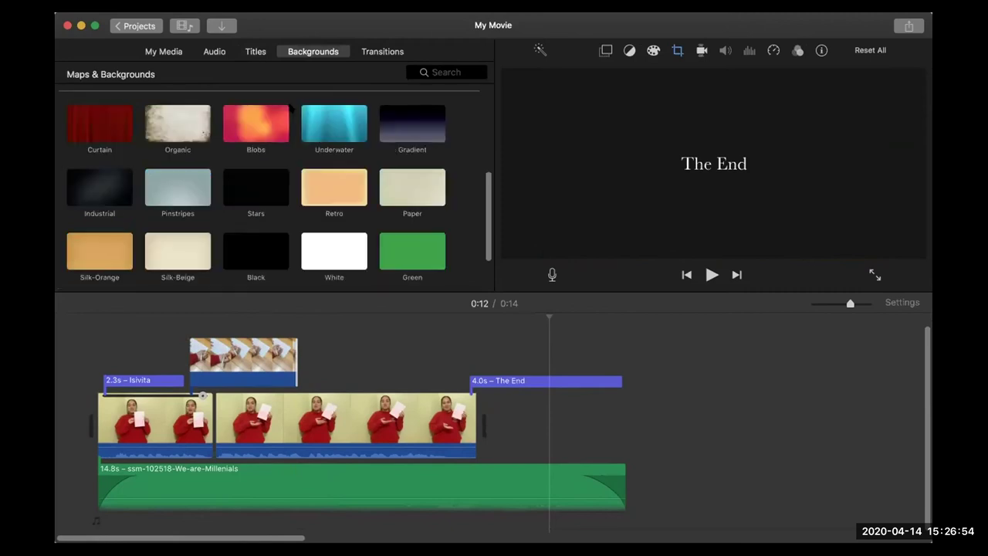
pyautogui.scroll(3, 292, 108)
pyautogui.scroll(3, 291, 108)
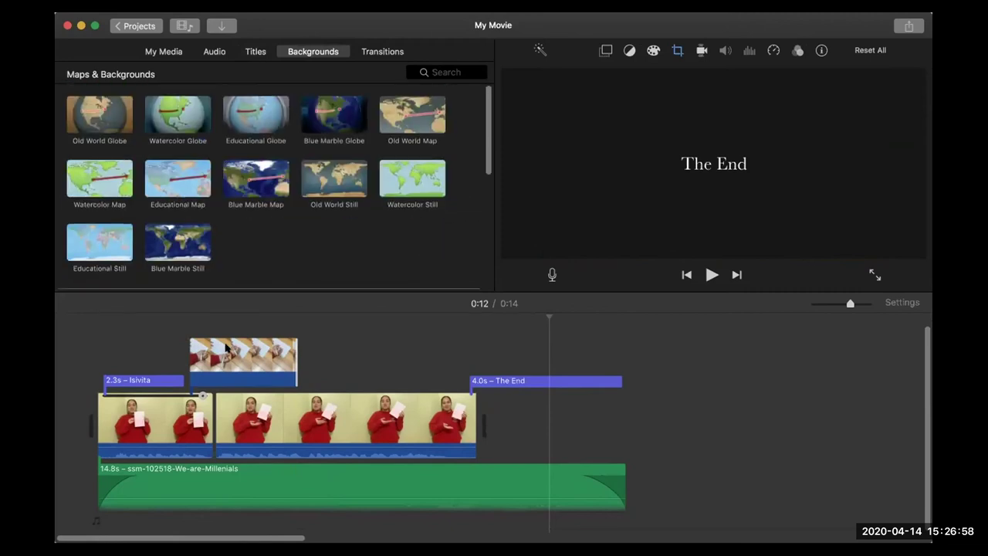
pyautogui.click(228, 349)
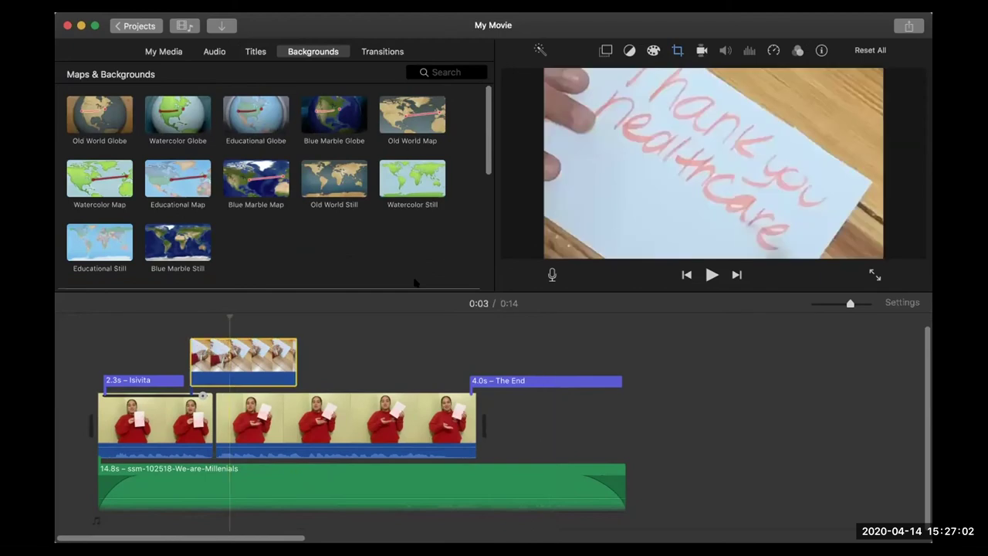
pyautogui.scroll(-10, 414, 281)
pyautogui.click(412, 186)
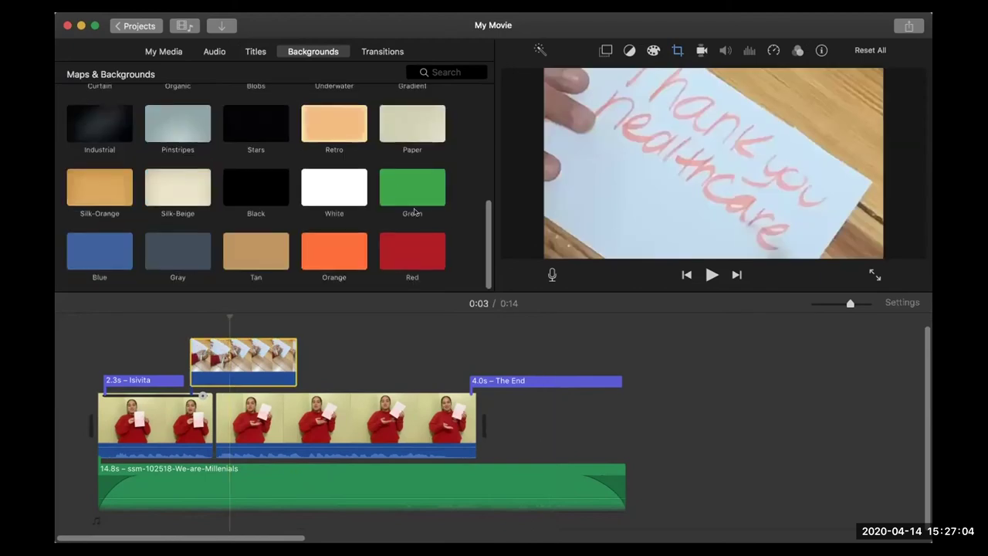
pyautogui.scroll(2, 407, 196)
pyautogui.scroll(2, 407, 197)
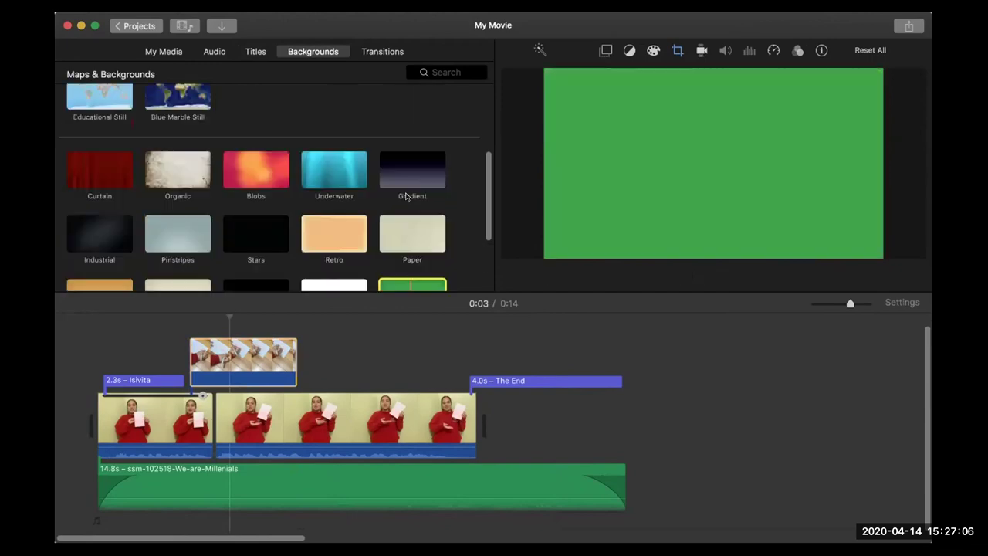
pyautogui.scroll(-2, 405, 224)
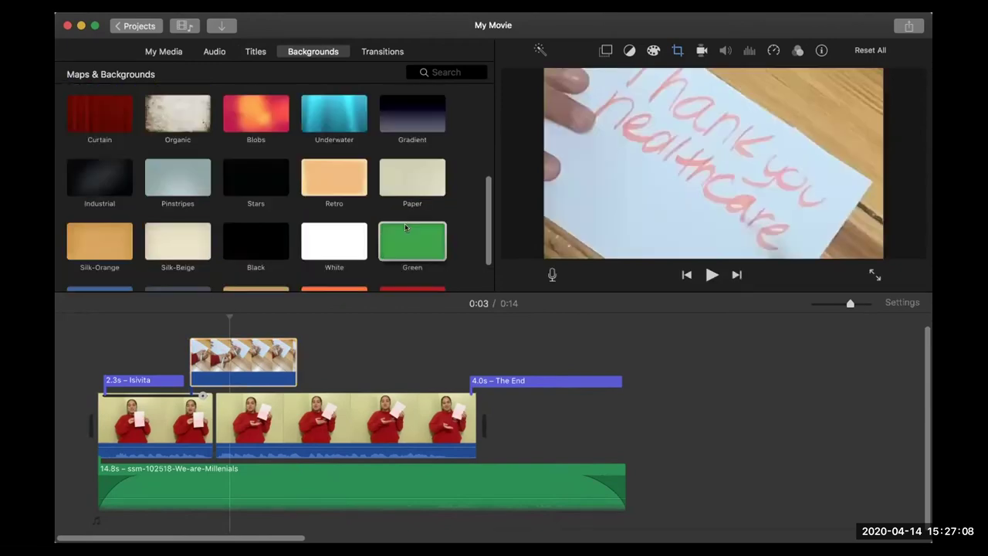
pyautogui.scroll(-1, 405, 223)
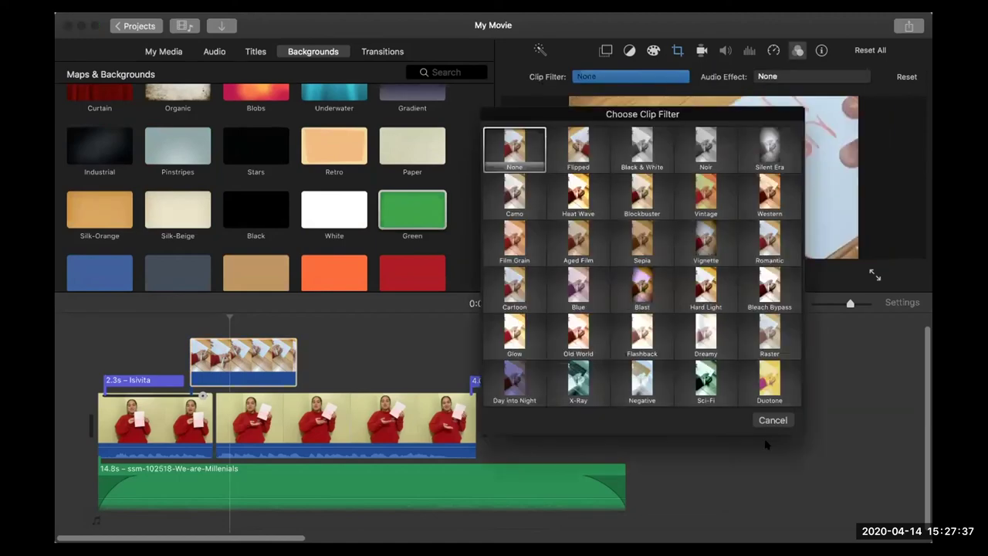
pyautogui.click(773, 420)
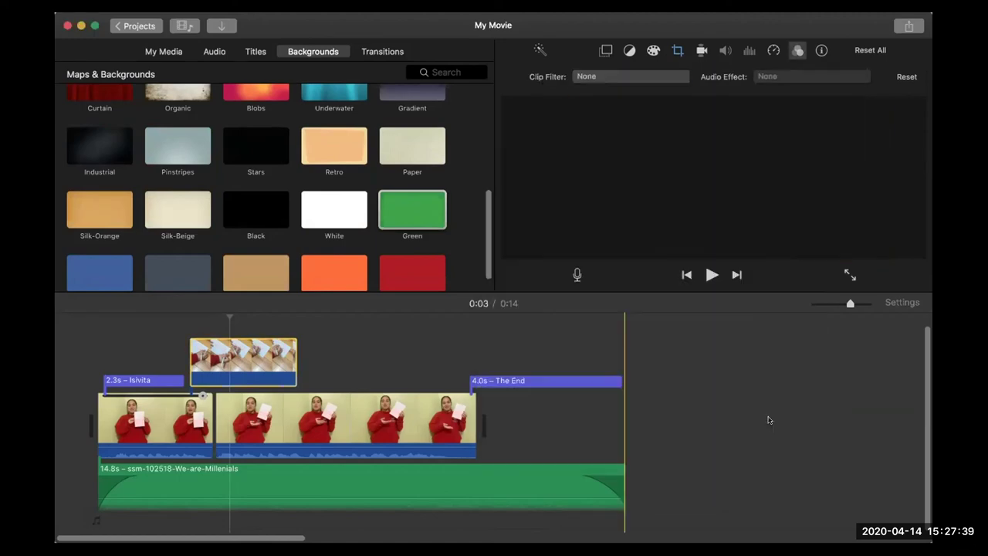
# Add the Underwater background after the last red-sweater clip, under the "The End" title, and play that part to check it
pyautogui.scroll(-2, 295, 117)
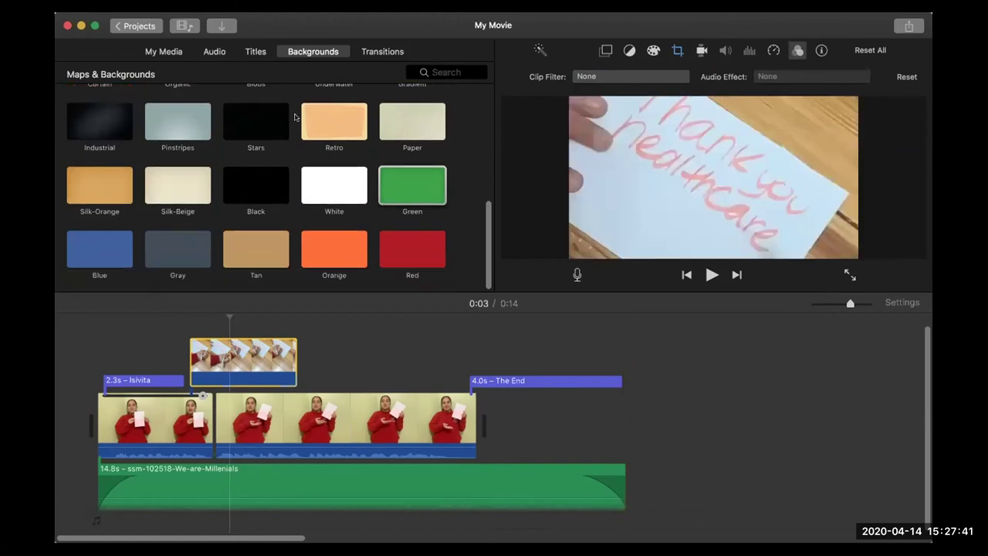
pyautogui.scroll(10, 294, 120)
pyautogui.scroll(-2, 294, 125)
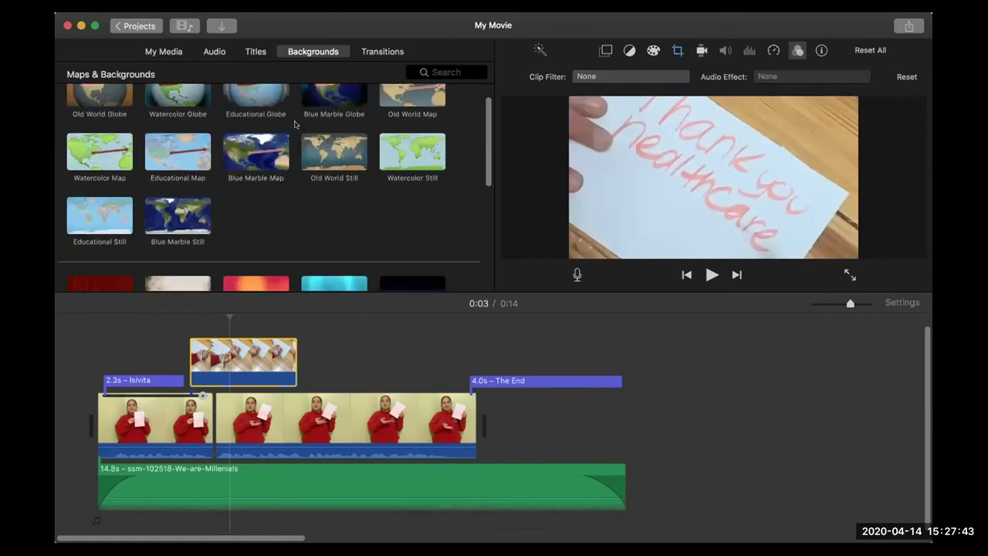
pyautogui.scroll(-8, 303, 124)
pyautogui.click(330, 143)
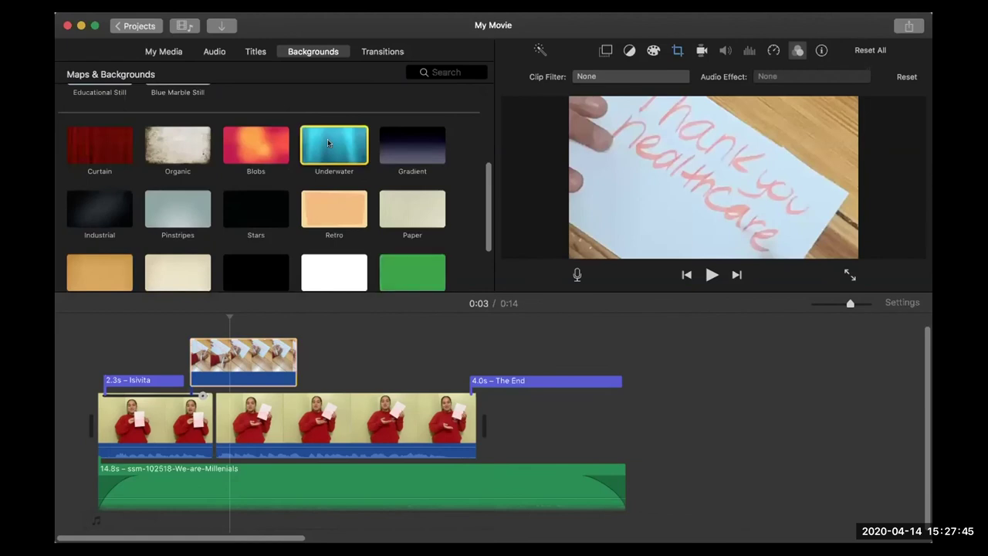
pyautogui.moveTo(305, 143); pyautogui.dragTo(475, 427)
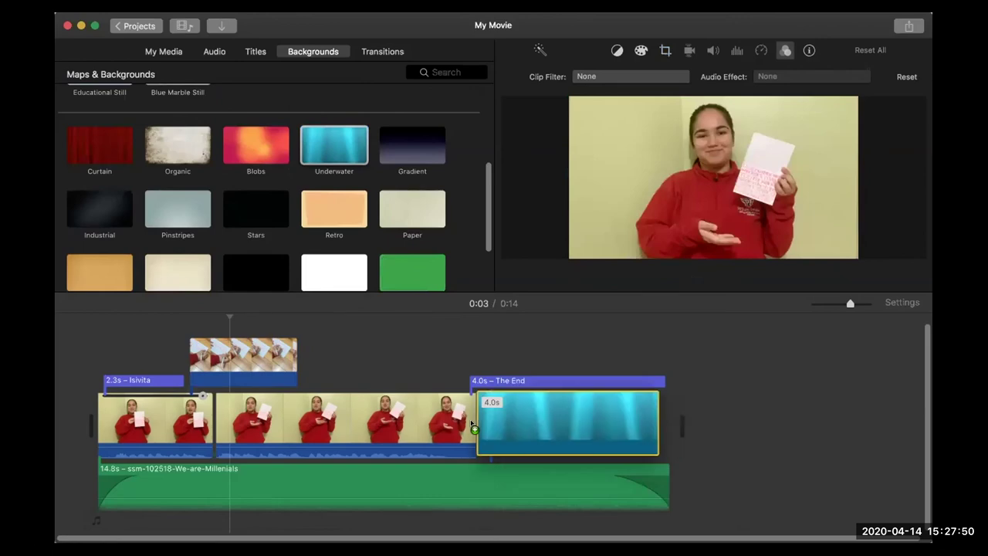
pyautogui.click(503, 330)
pyautogui.press('space')
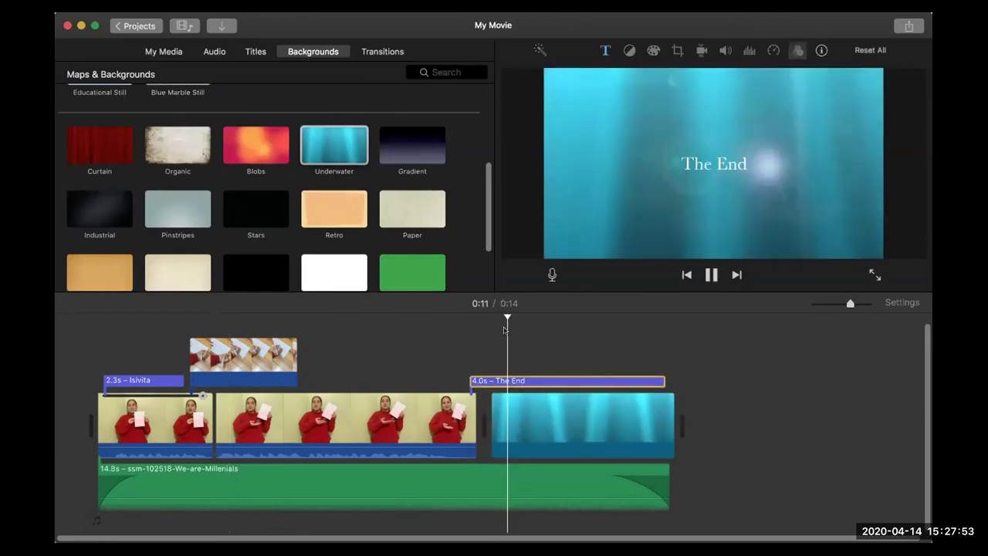
pyautogui.press('space')
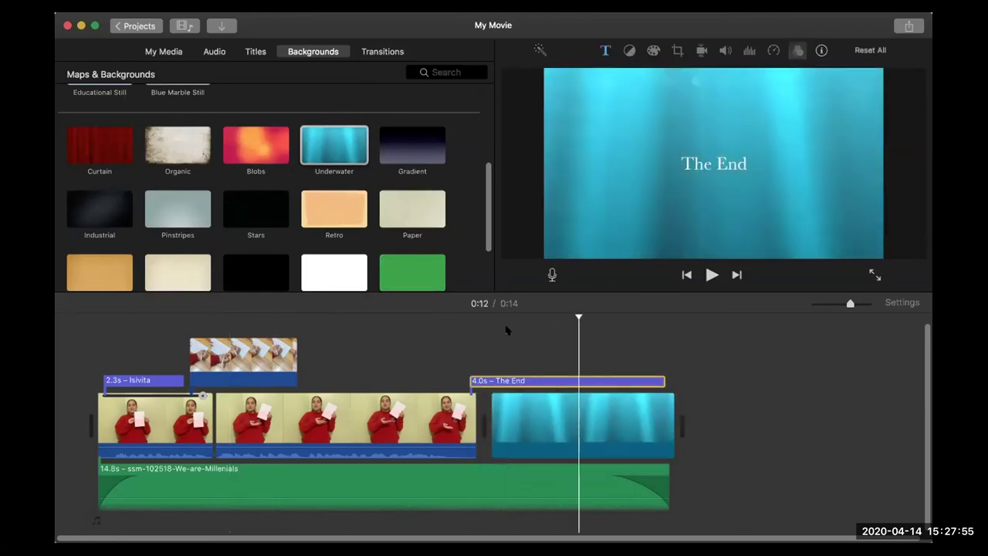
# Select the card-writing cutaway and open its cropping controls
pyautogui.scroll(1, 472, 246)
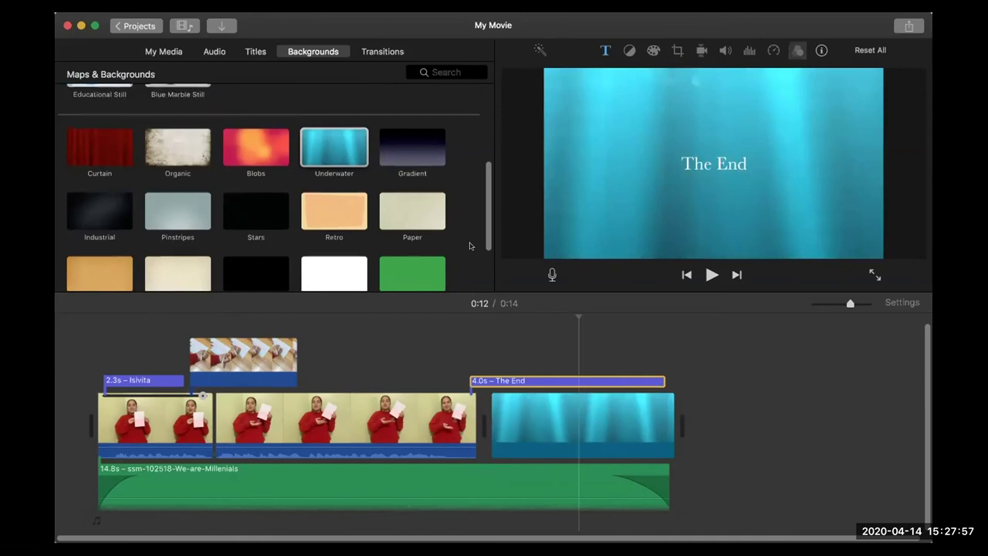
pyautogui.scroll(5, 419, 262)
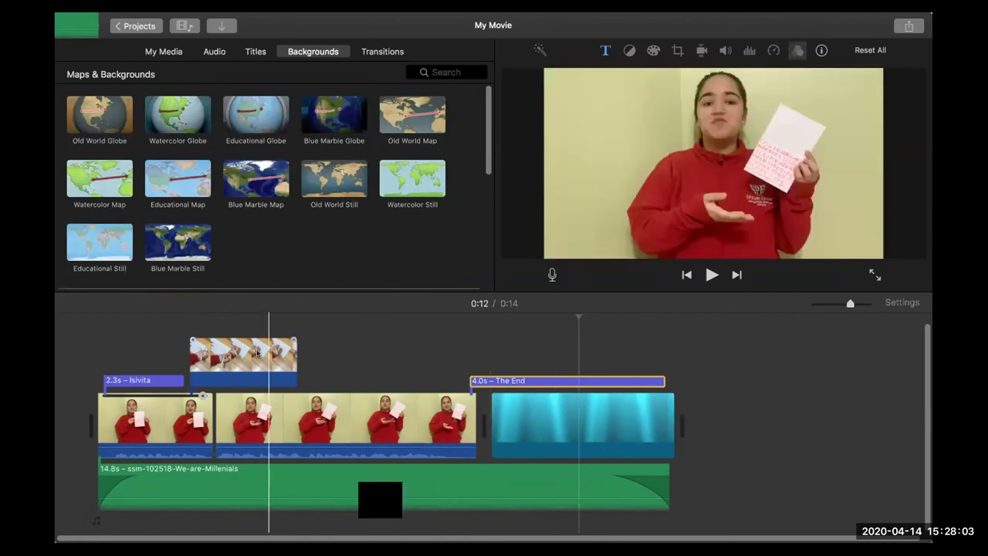
pyautogui.click(234, 361)
pyautogui.press('c')
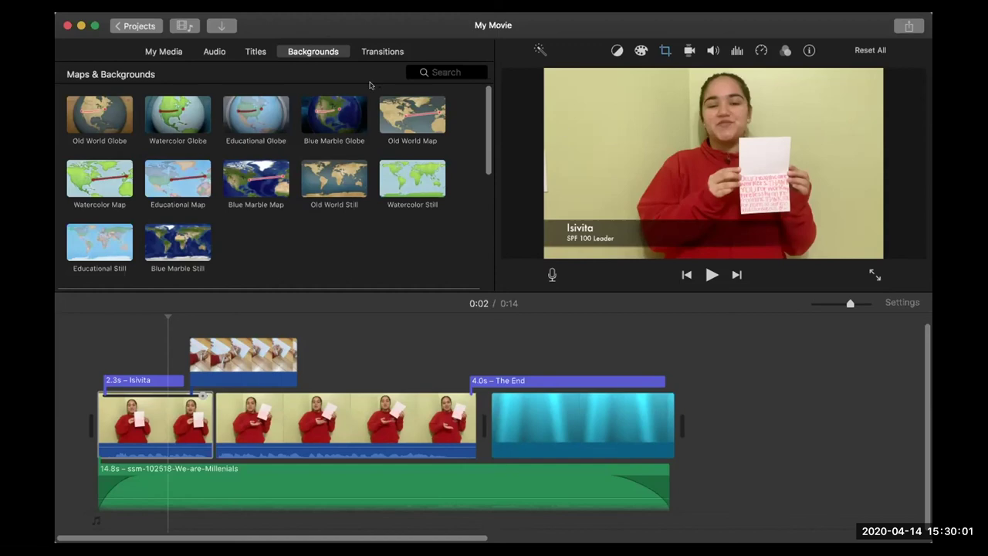
# Play the movie from the opening title past the card-writing cutaway to check it
pyautogui.click(150, 316)
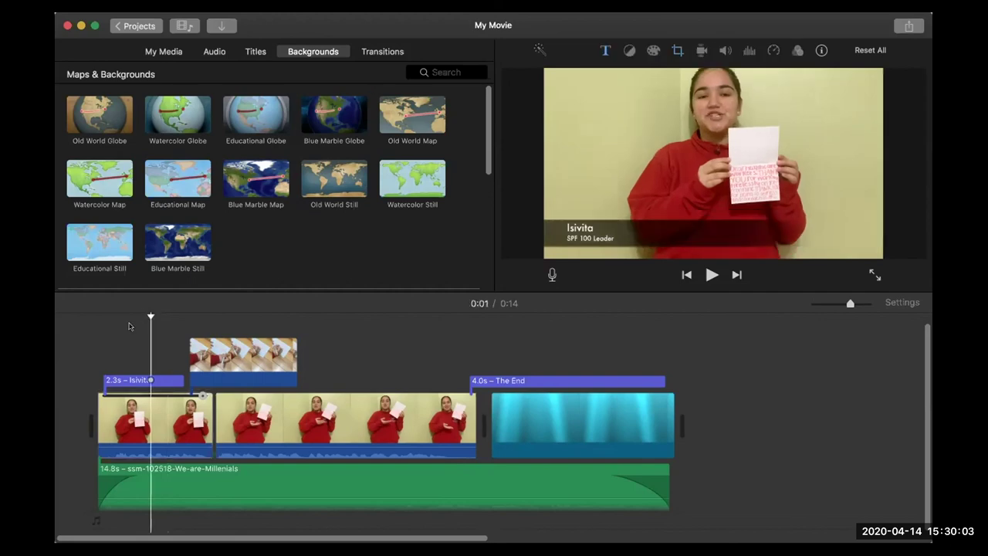
pyautogui.press('space')
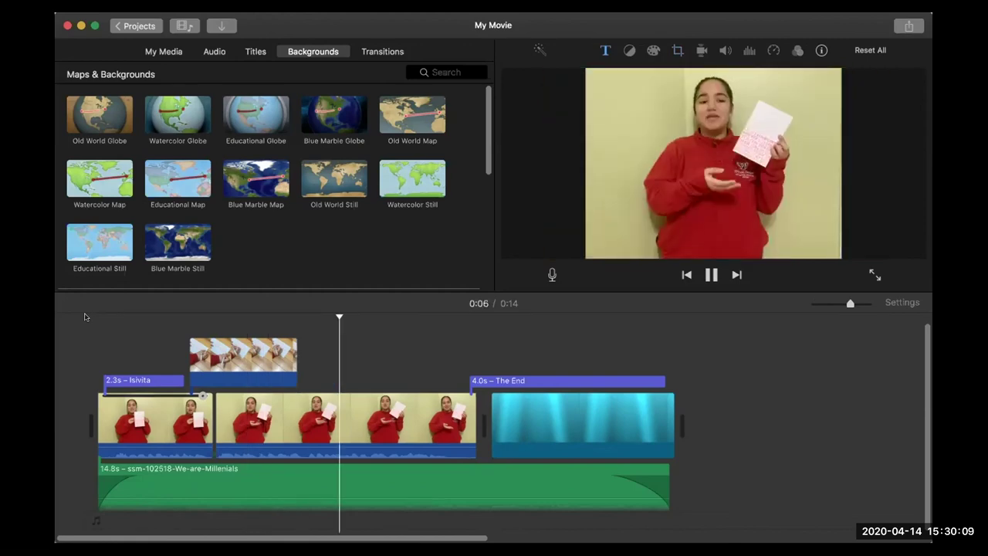
pyautogui.press('space')
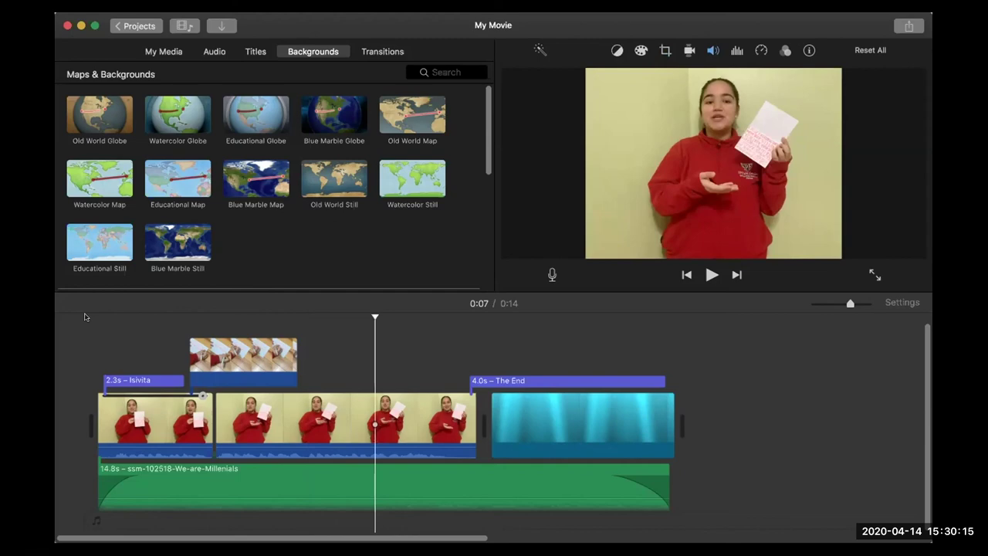
# Browse the available transitions and preview the Page Curl Right and Mosaic effects
pyautogui.click(385, 51)
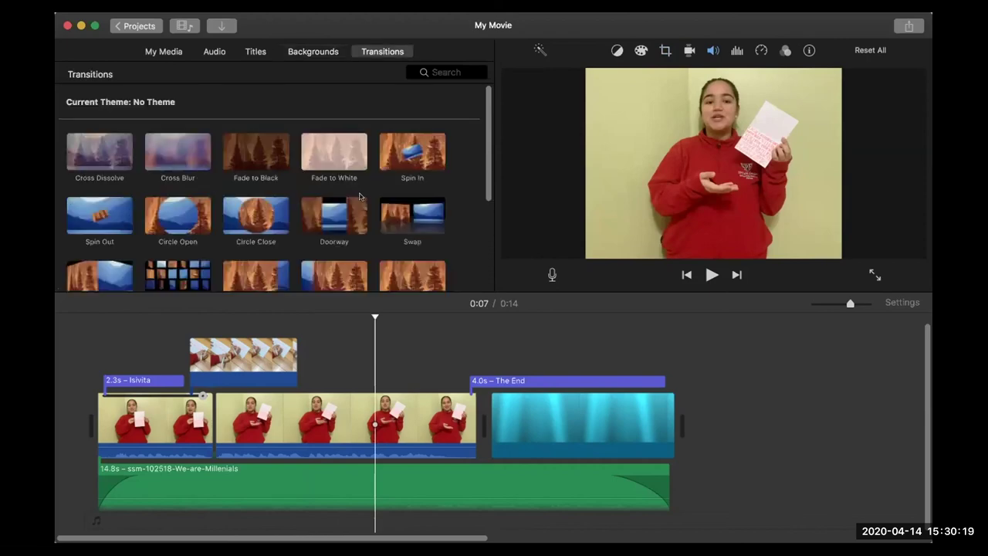
pyautogui.scroll(-3, 317, 136)
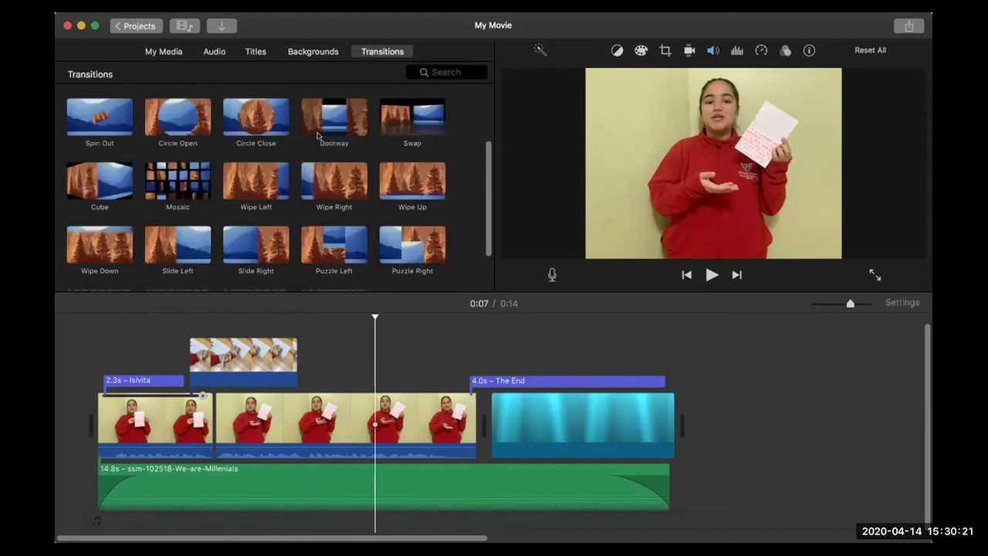
pyautogui.scroll(-2, 317, 135)
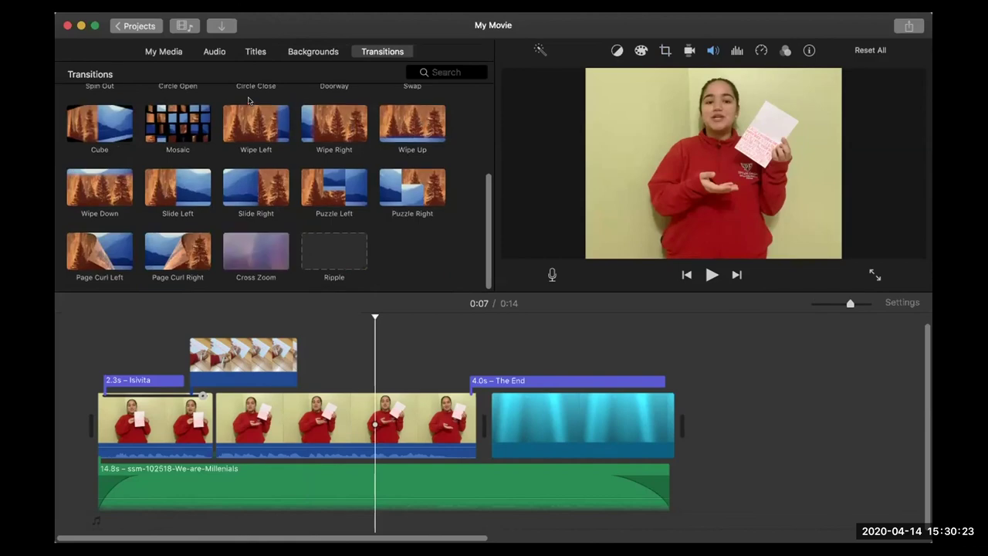
pyautogui.scroll(5, 240, 150)
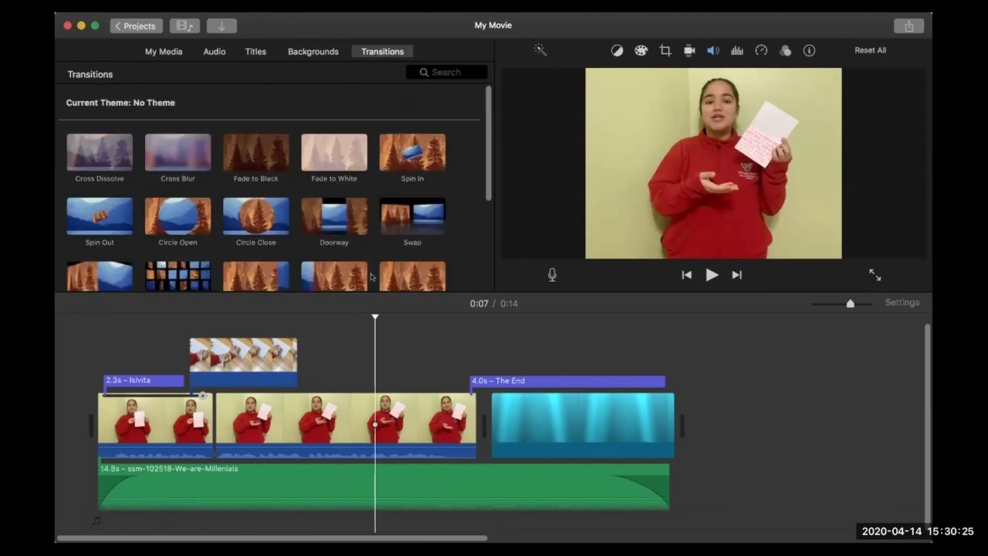
pyautogui.scroll(-1, 326, 211)
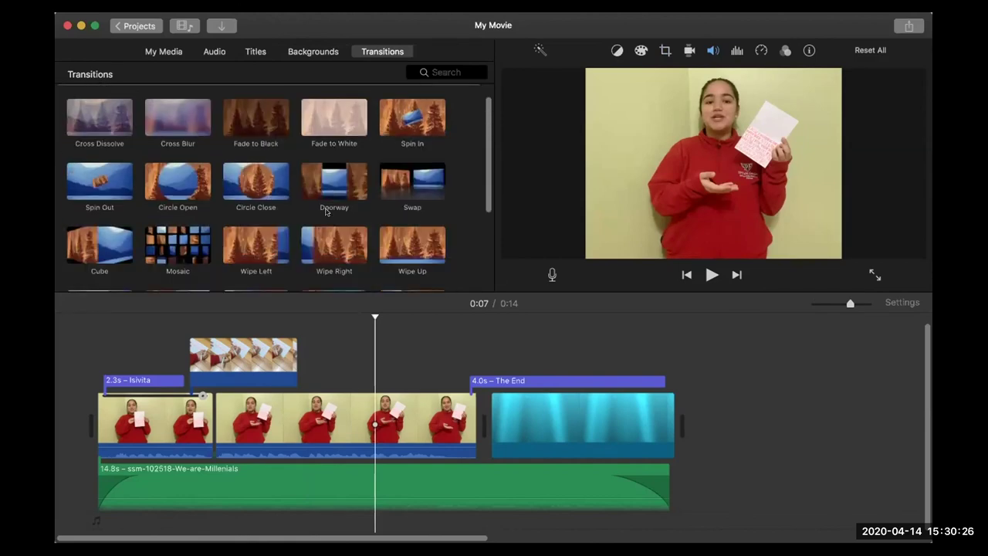
pyautogui.scroll(-1, 326, 211)
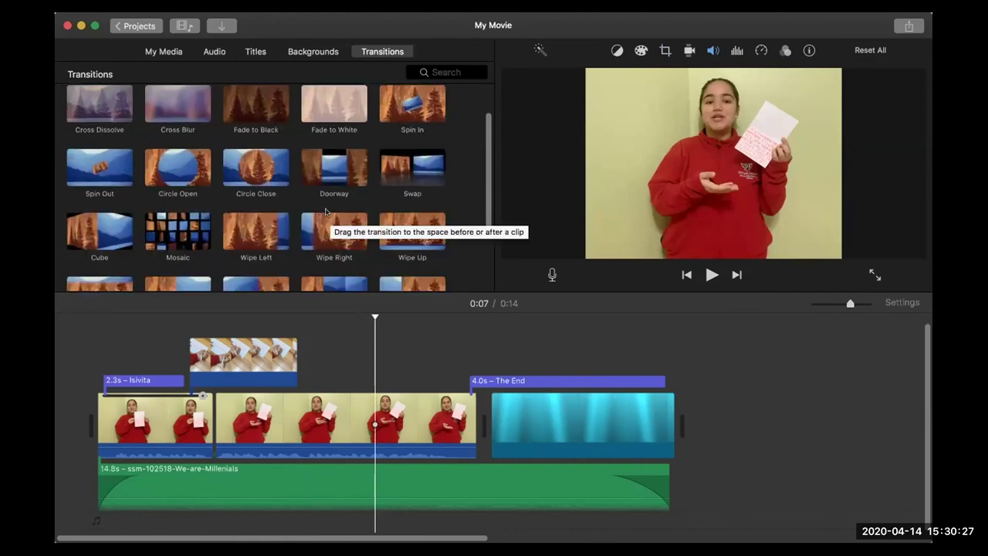
pyautogui.scroll(-3, 325, 211)
pyautogui.scroll(-1, 175, 256)
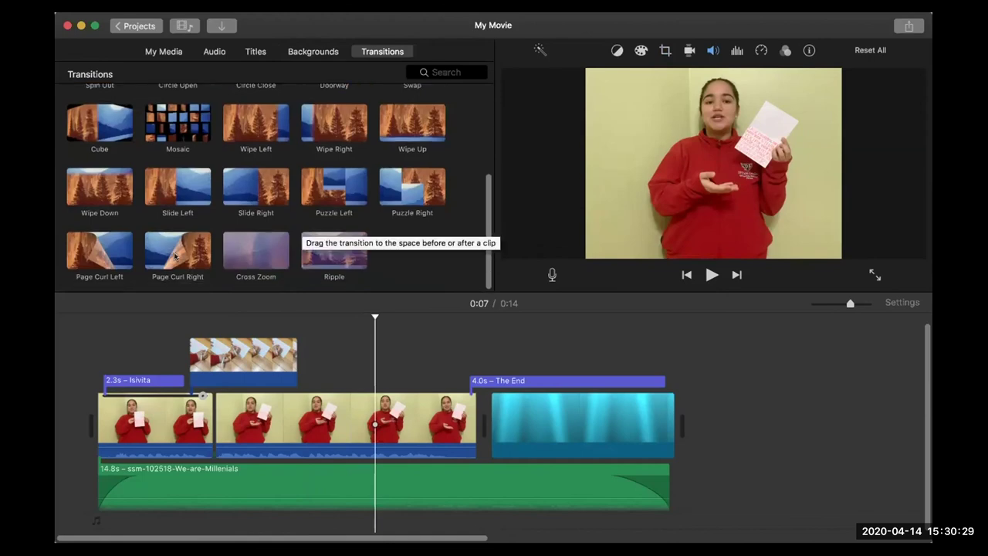
pyautogui.click(176, 256)
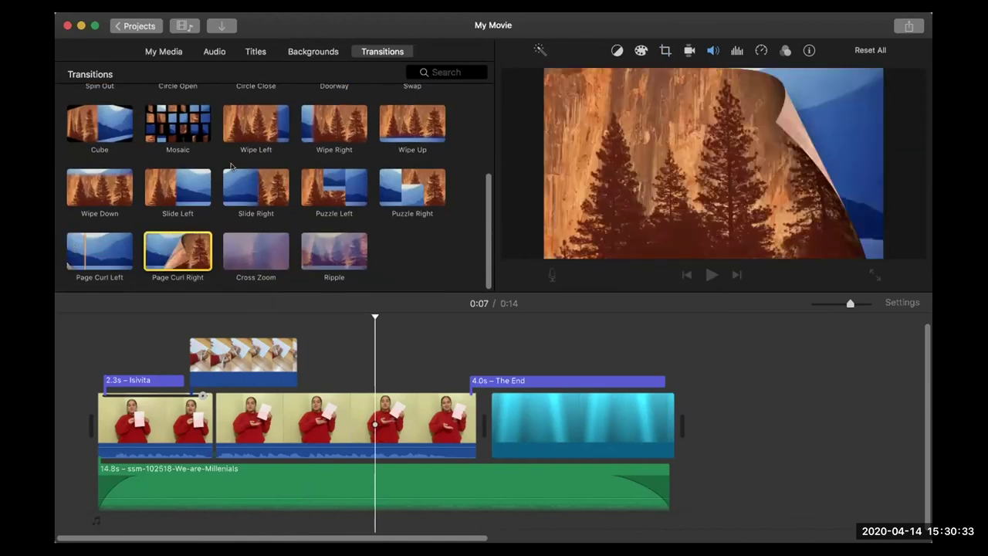
pyautogui.click(195, 137)
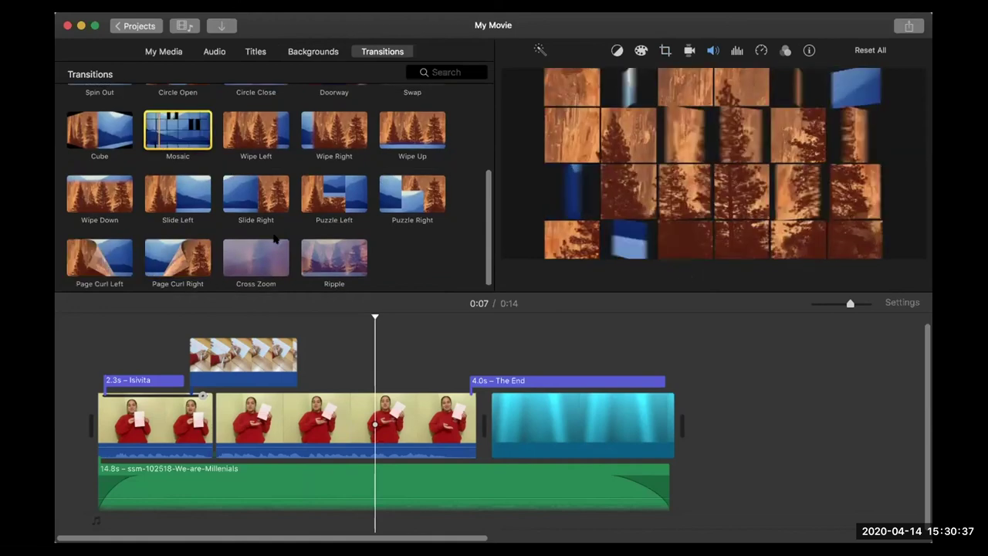
pyautogui.scroll(3, 108, 145)
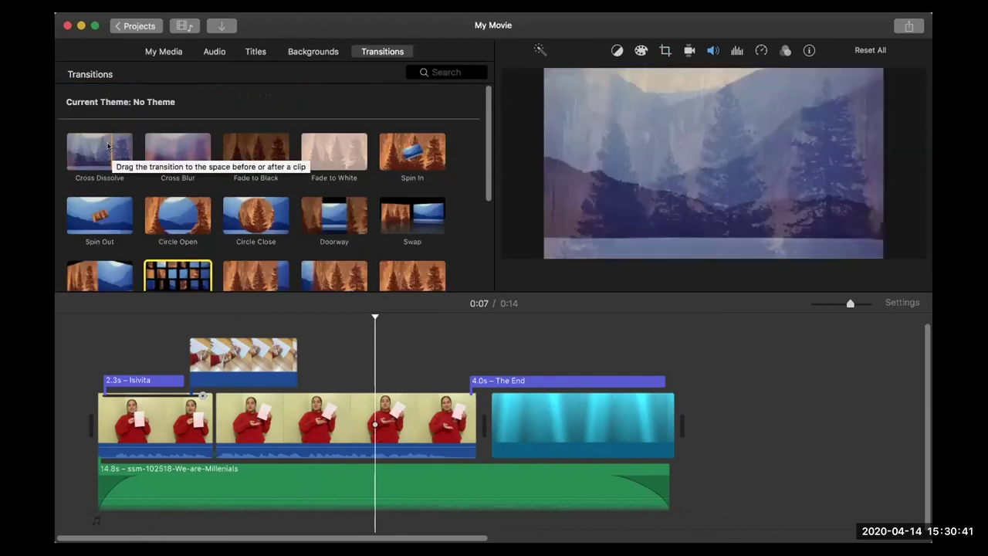
# Add a Cross Dissolve transition between the last red-sweater clip and the Underwater background, and play that part to check it
pyautogui.click(108, 146)
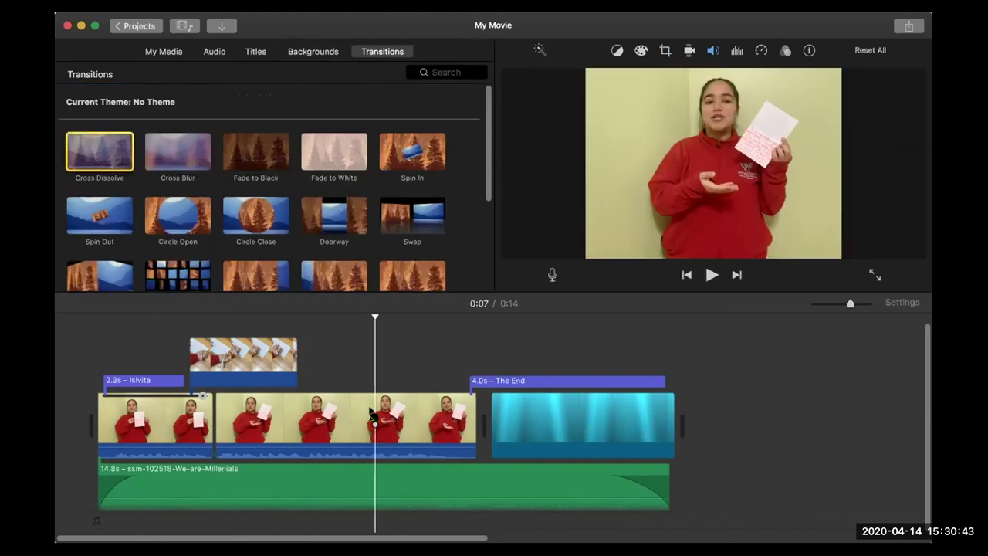
pyautogui.moveTo(371, 415)
pyautogui.mouseDown()
pyautogui.moveTo(463, 429)
pyautogui.moveTo(443, 427)
pyautogui.mouseUp()
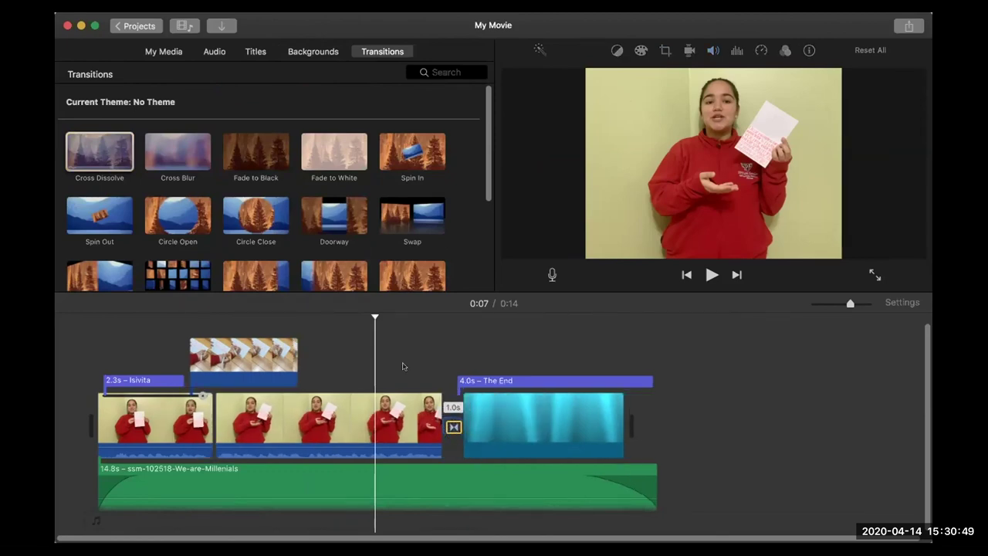
pyautogui.click(388, 349)
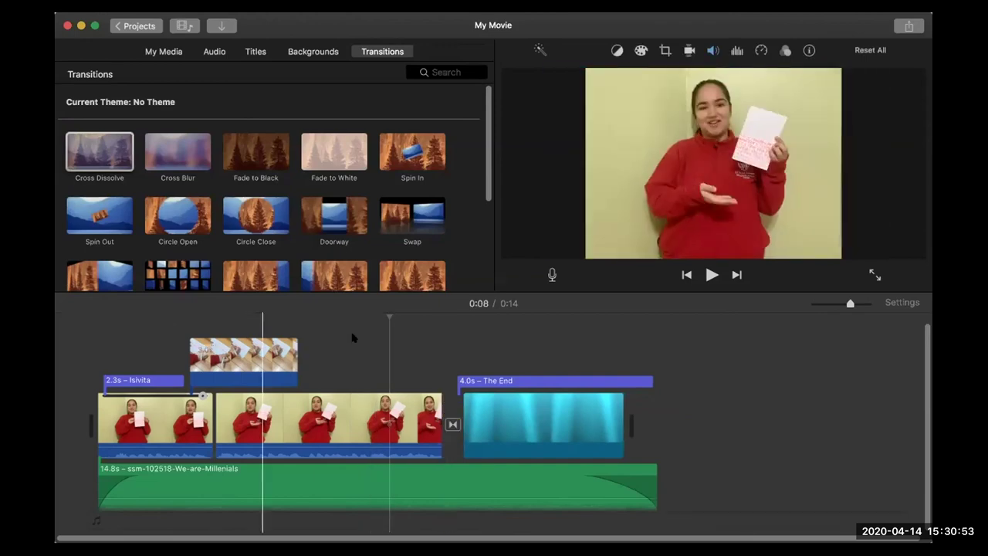
pyautogui.press('space')
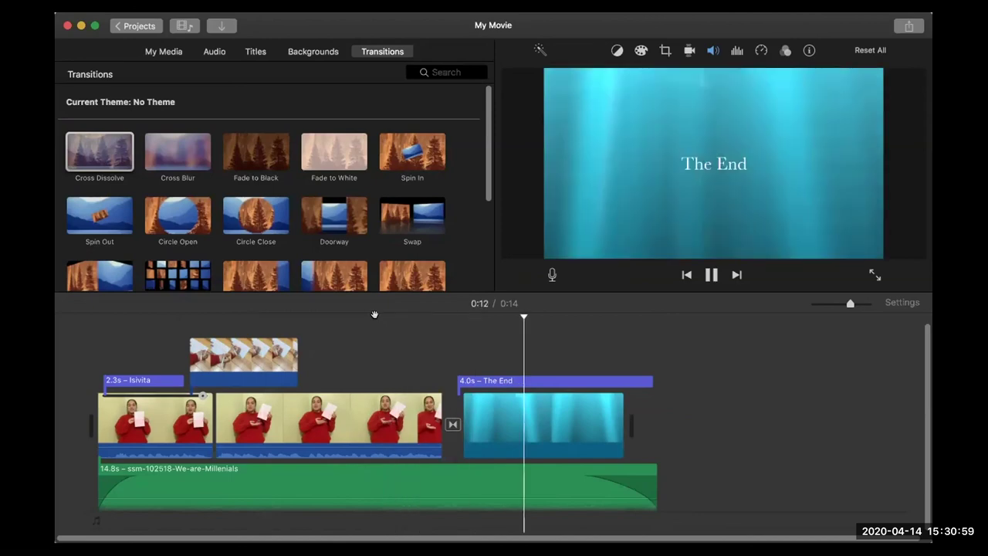
pyautogui.press('space')
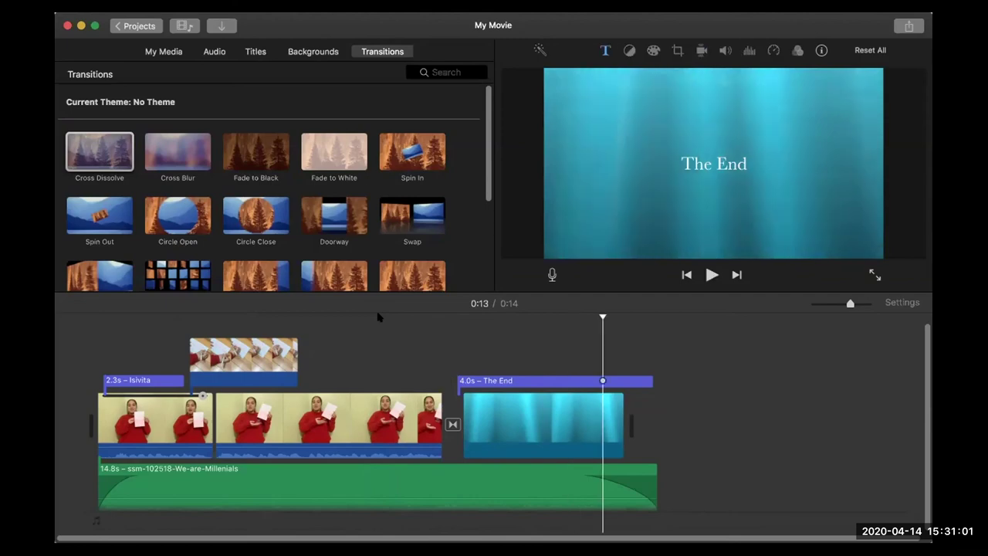